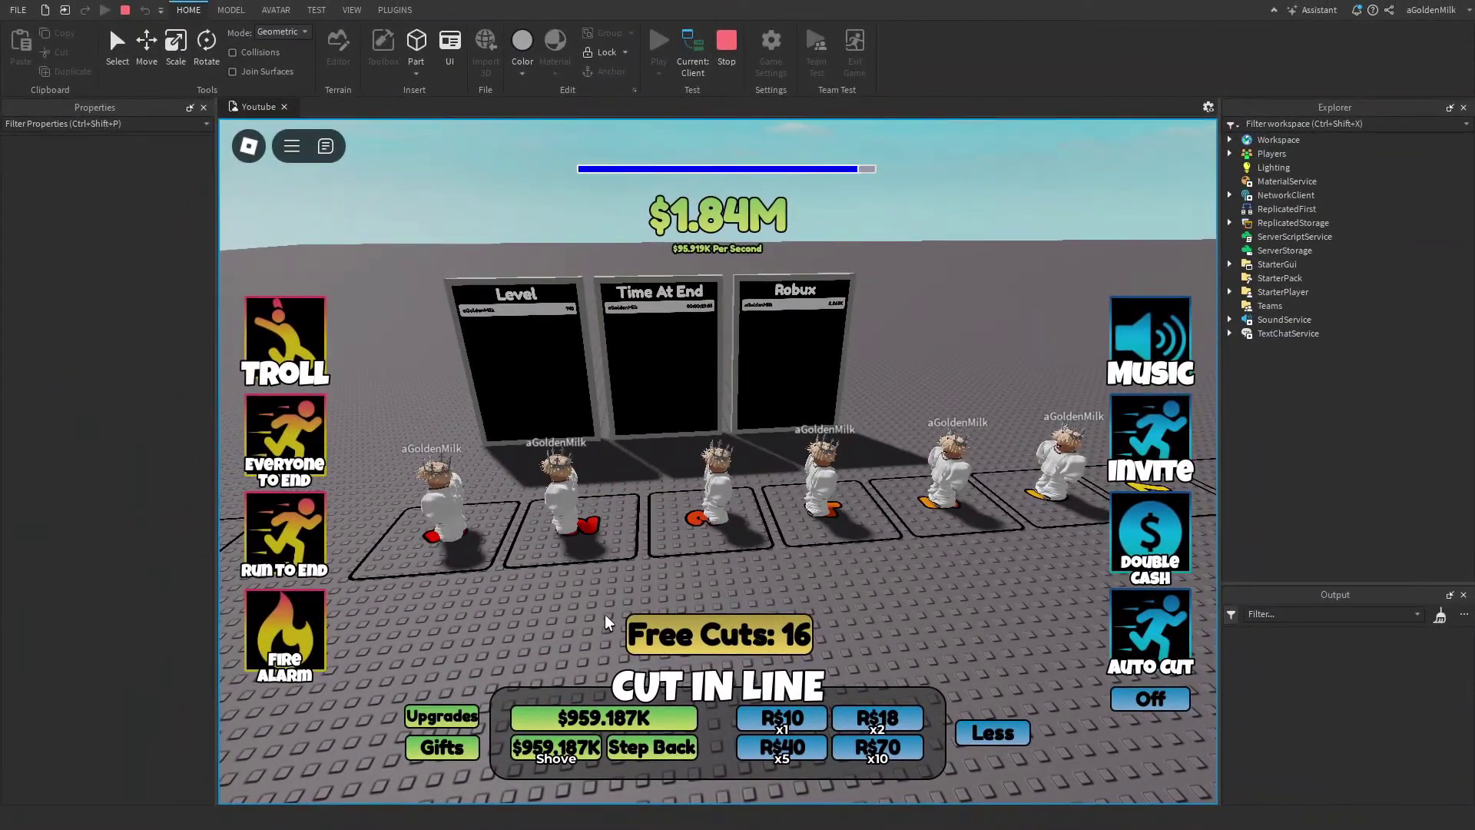
# Stop the running playtest and insert the Line Simulator Bots model from My Models, accepting its included scripts.
pyautogui.click(576, 719)
pyautogui.hotkey('shift', 'F5')
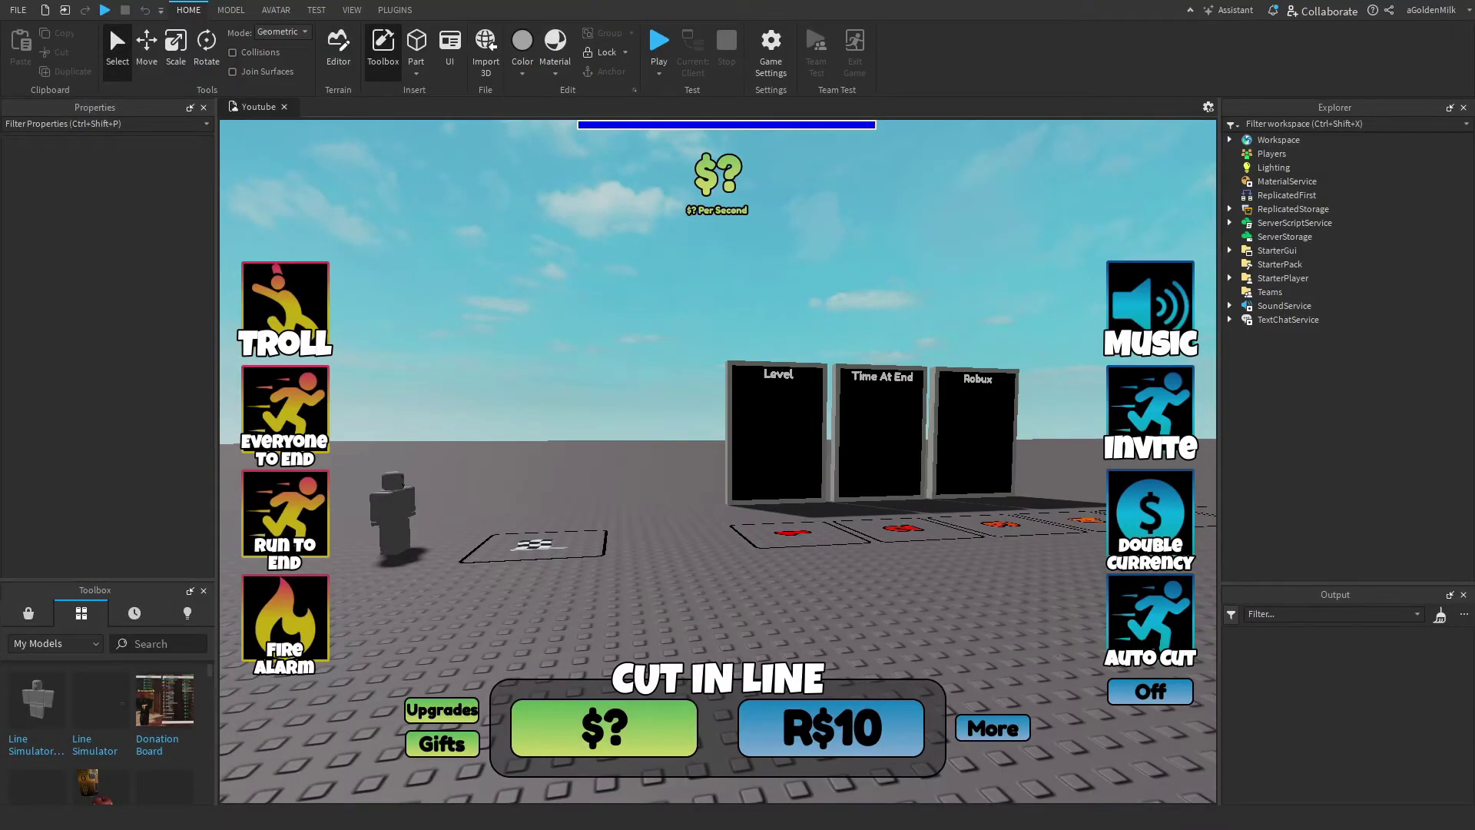
pyautogui.click(20, 704)
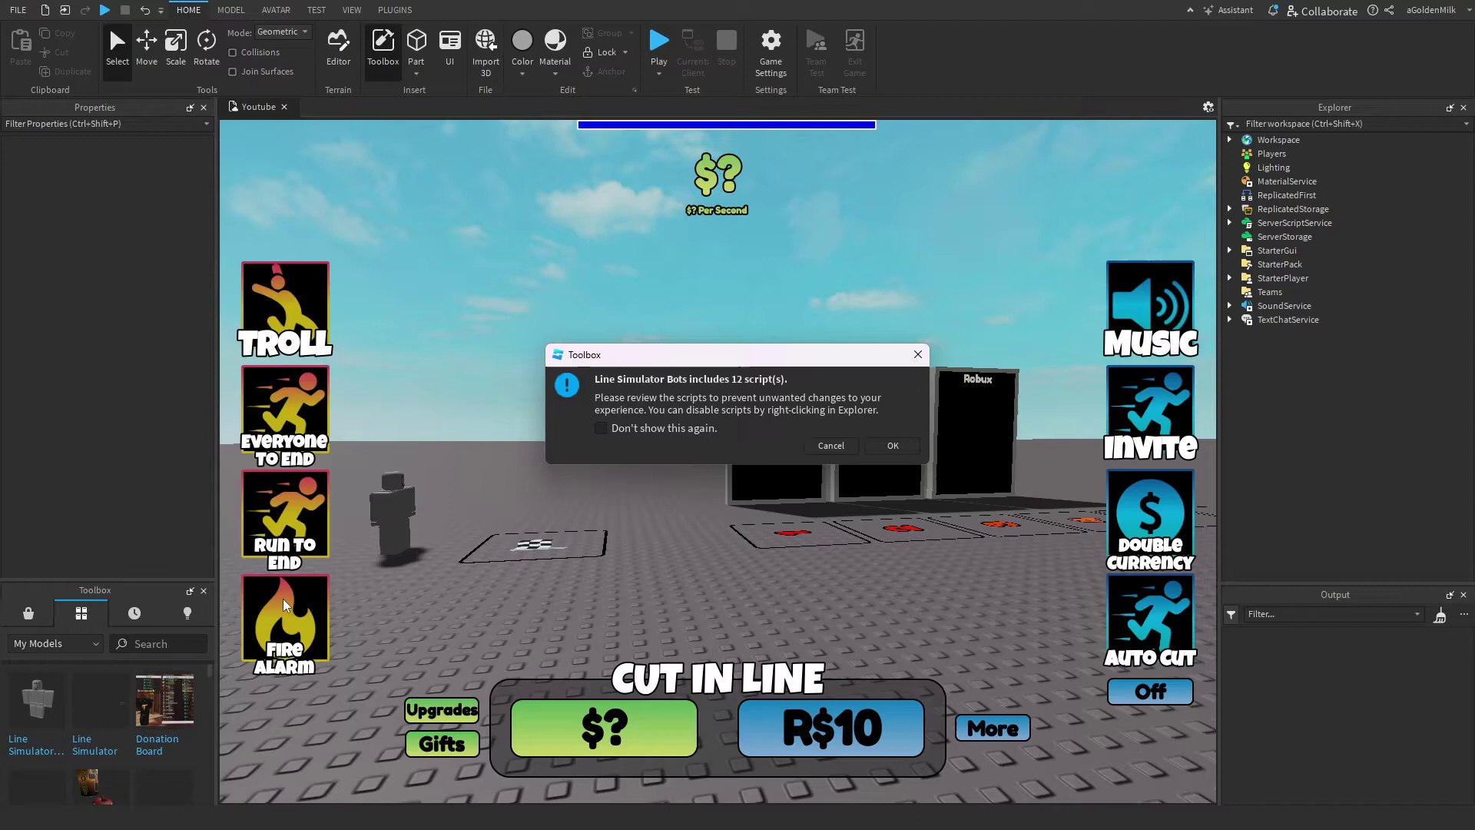
pyautogui.click(893, 446)
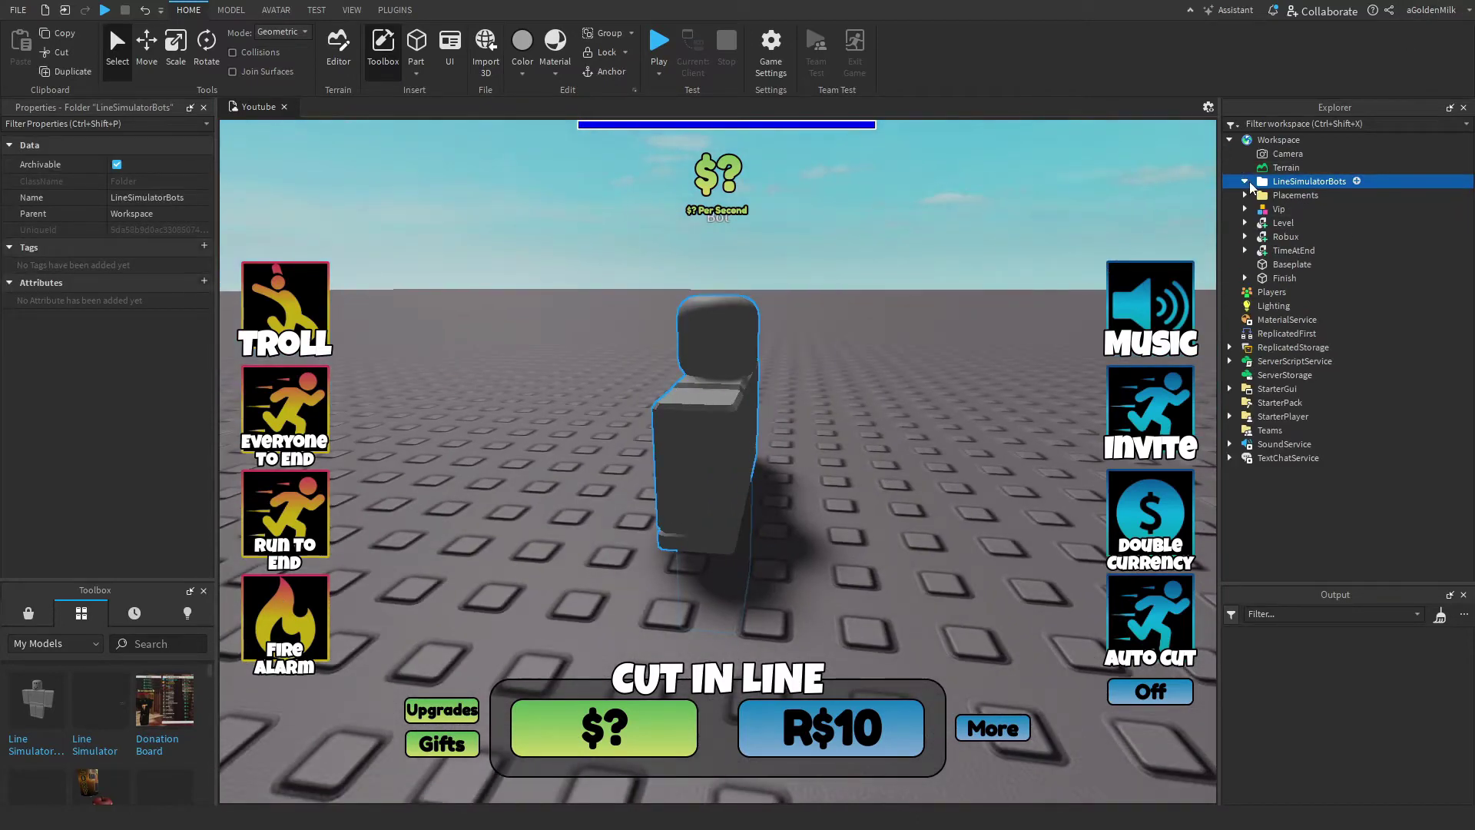
# Move the "1) Replace in Workspace" model out of the LineSimulatorBots folder into Workspace and ungroup it.
pyautogui.click(1246, 181)
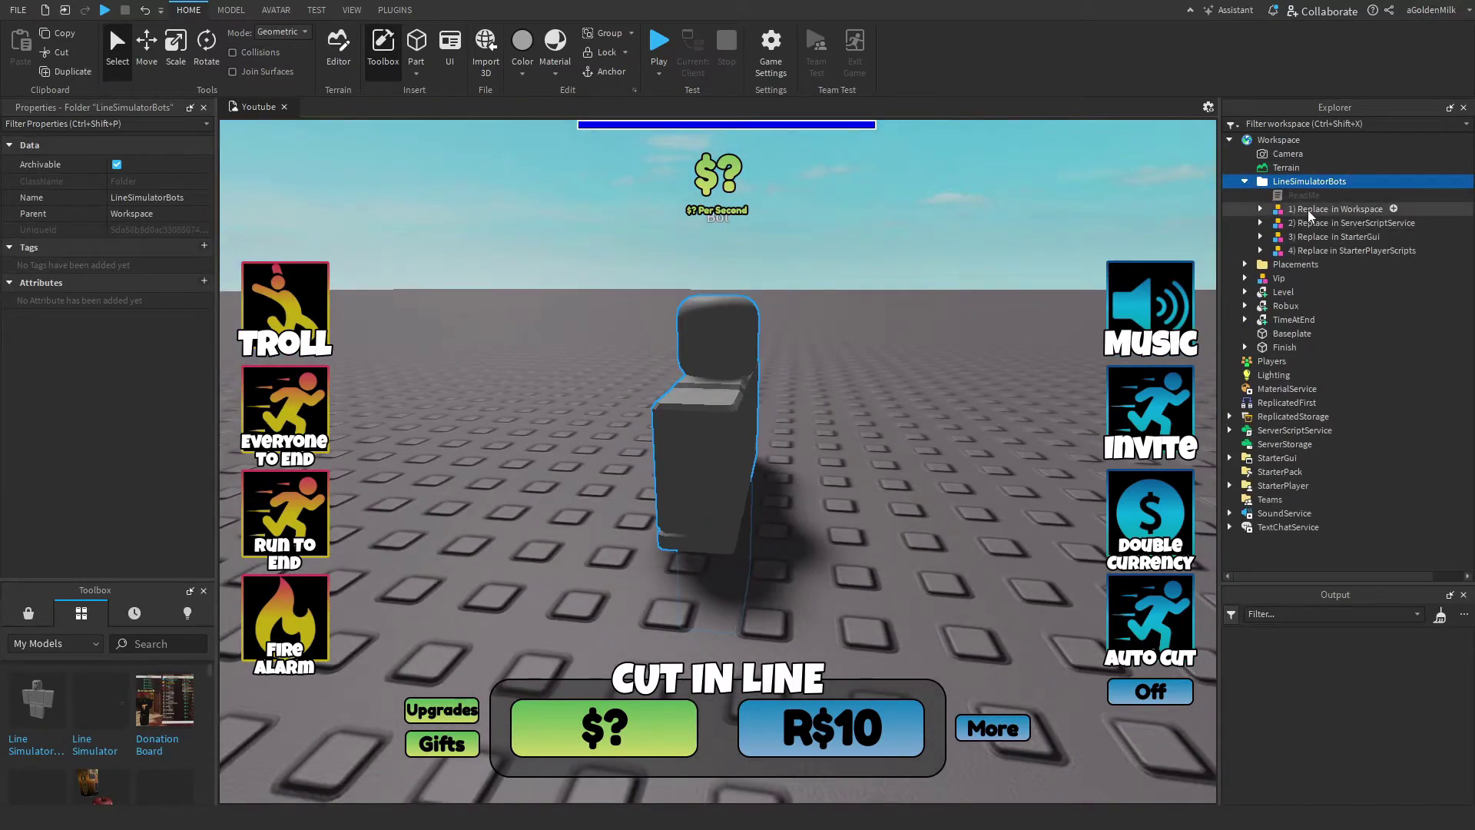
pyautogui.click(1309, 209)
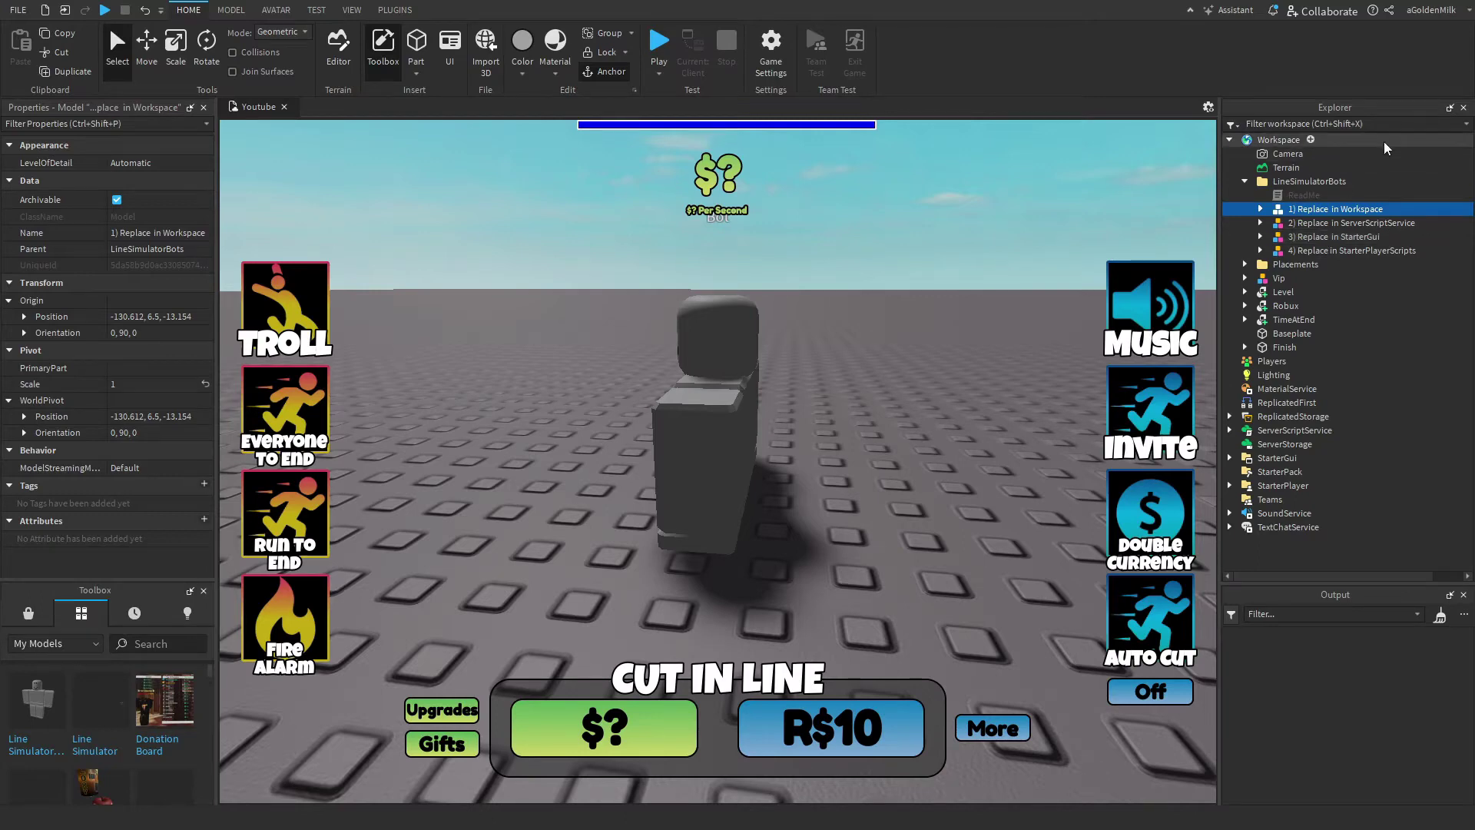
pyautogui.moveTo(1343, 208); pyautogui.dragTo(1352, 137)
pyautogui.hotkey('ctrl', 'u')
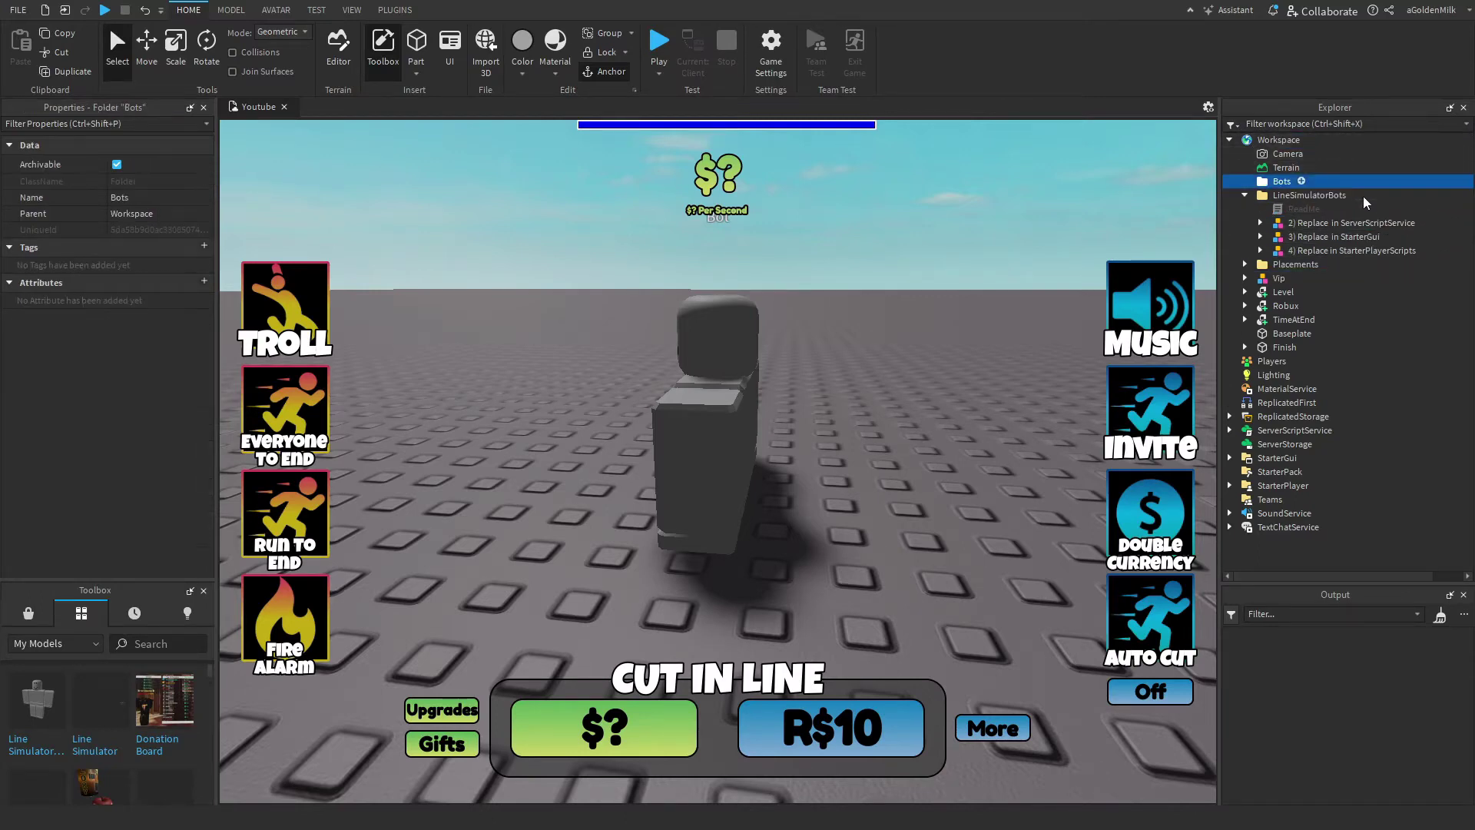
# Compare the scripts inside "2) Replace in ServerScriptService" with the existing scripts in ServerScriptService.
pyautogui.click(1307, 224)
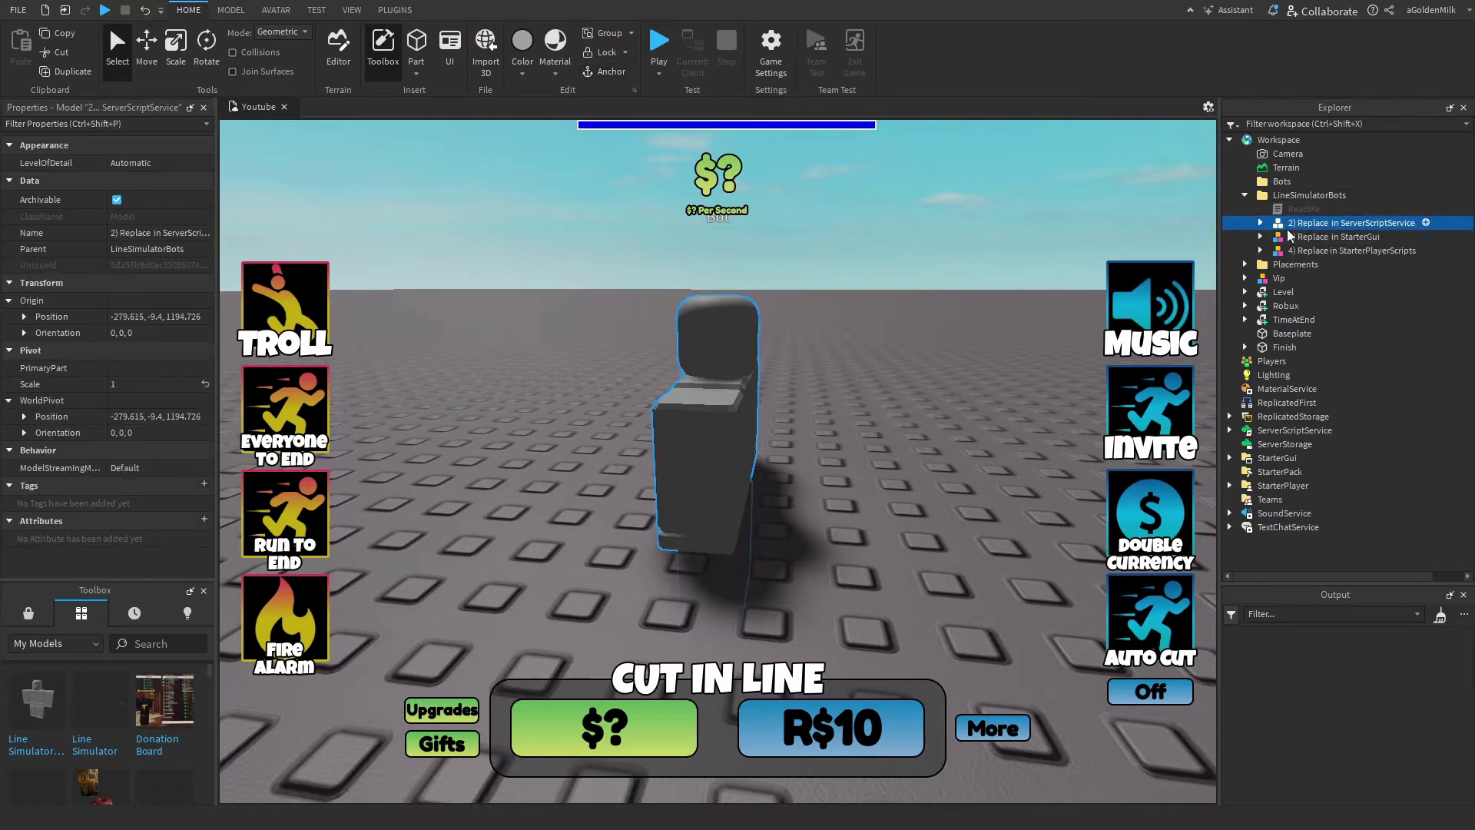
pyautogui.click(1260, 223)
pyautogui.scroll(-1, 1291, 453)
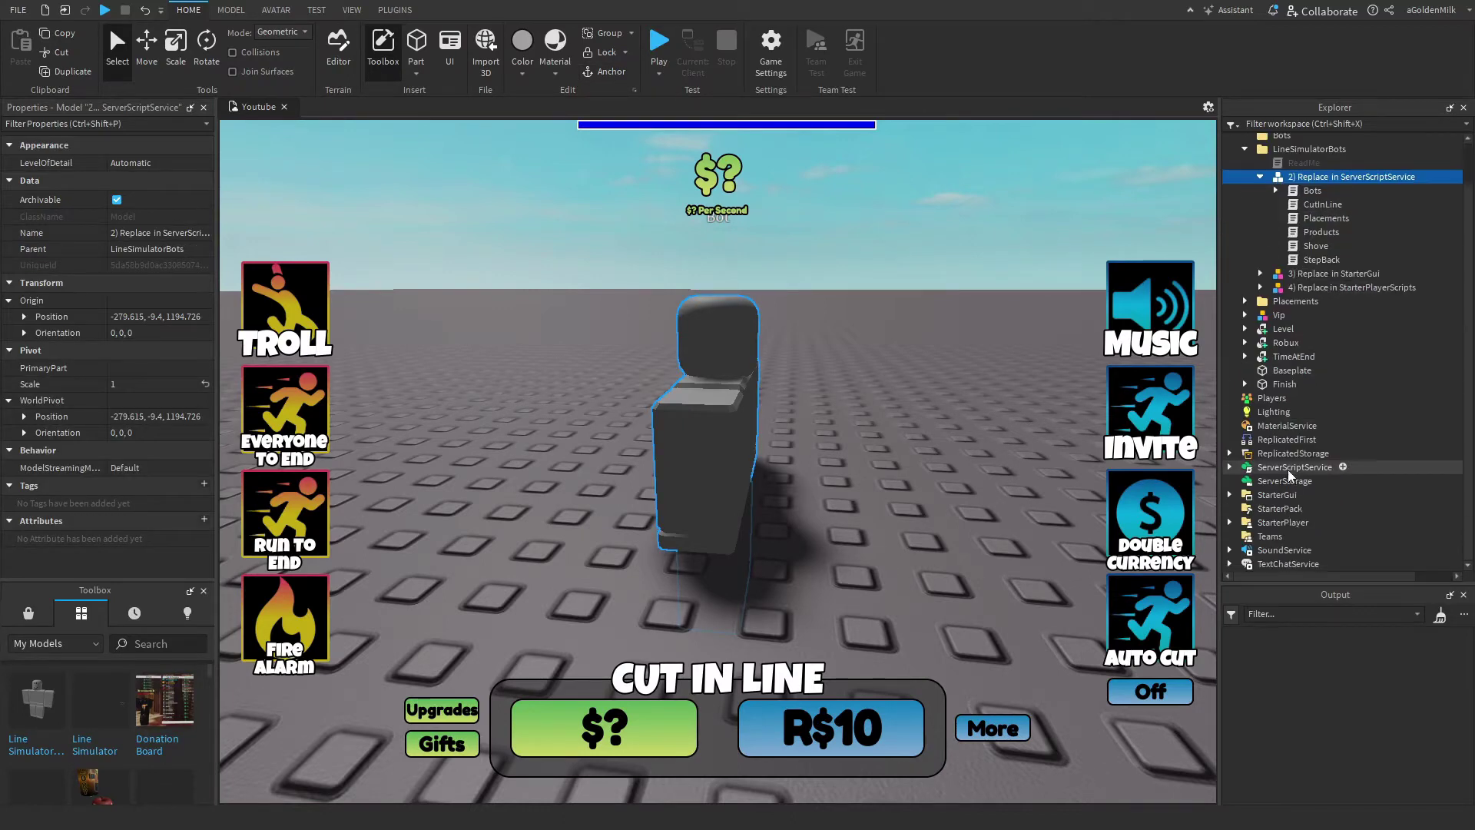
pyautogui.click(1228, 466)
pyautogui.scroll(1, 1332, 418)
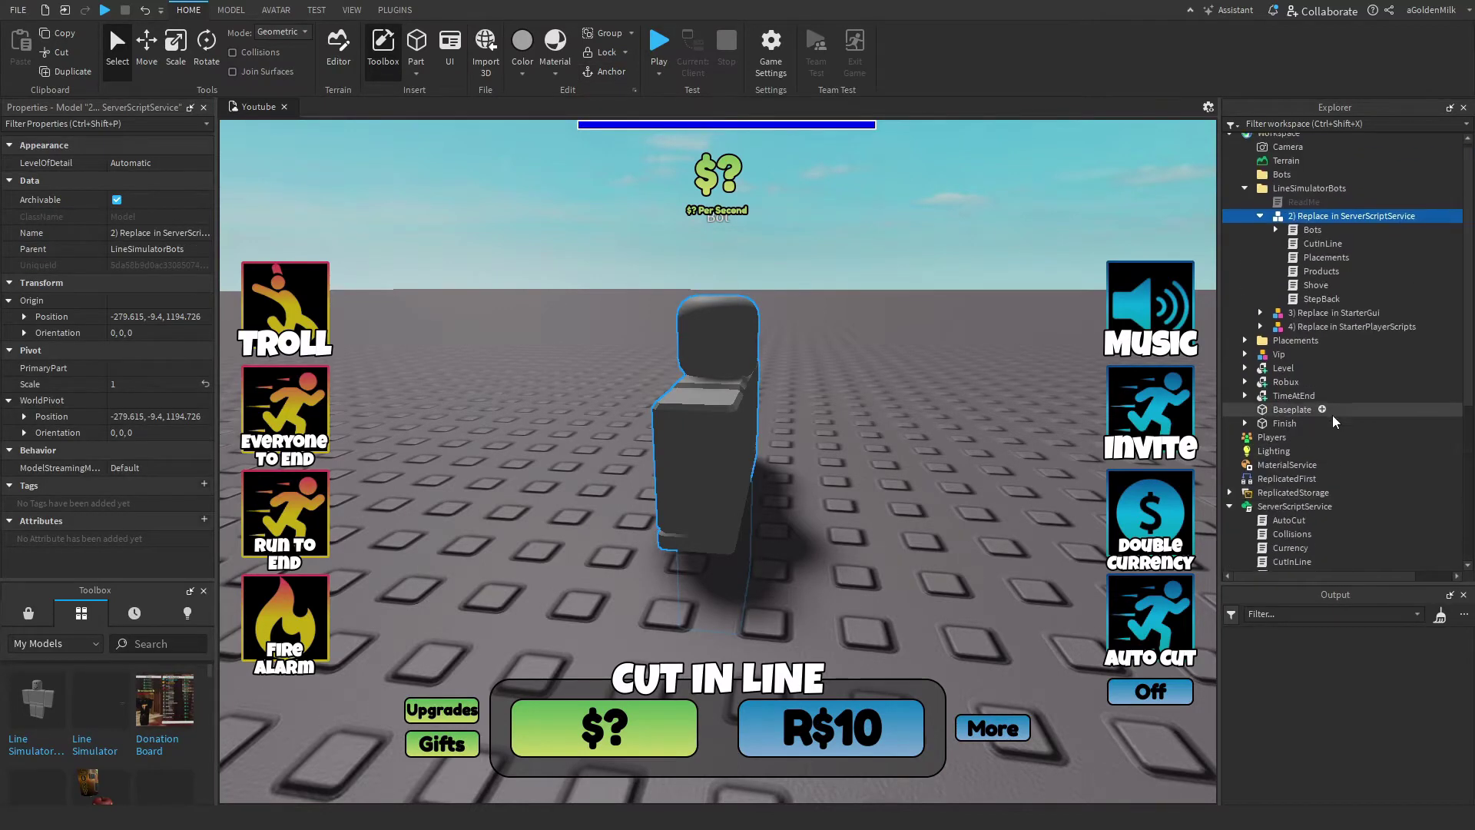
pyautogui.click(1313, 237)
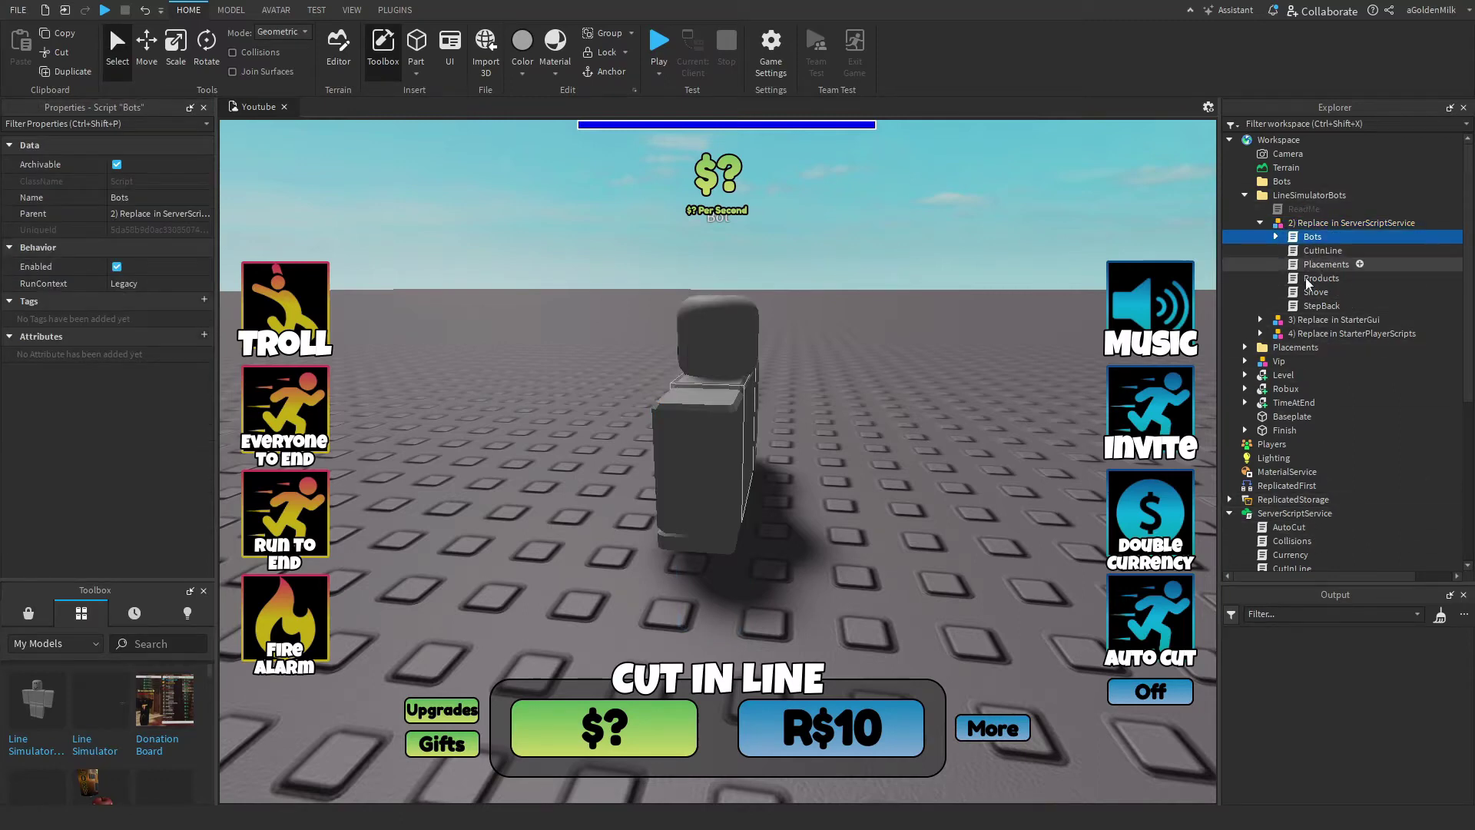
pyautogui.click(1320, 251)
pyautogui.click(1321, 306)
pyautogui.scroll(-2, 1312, 492)
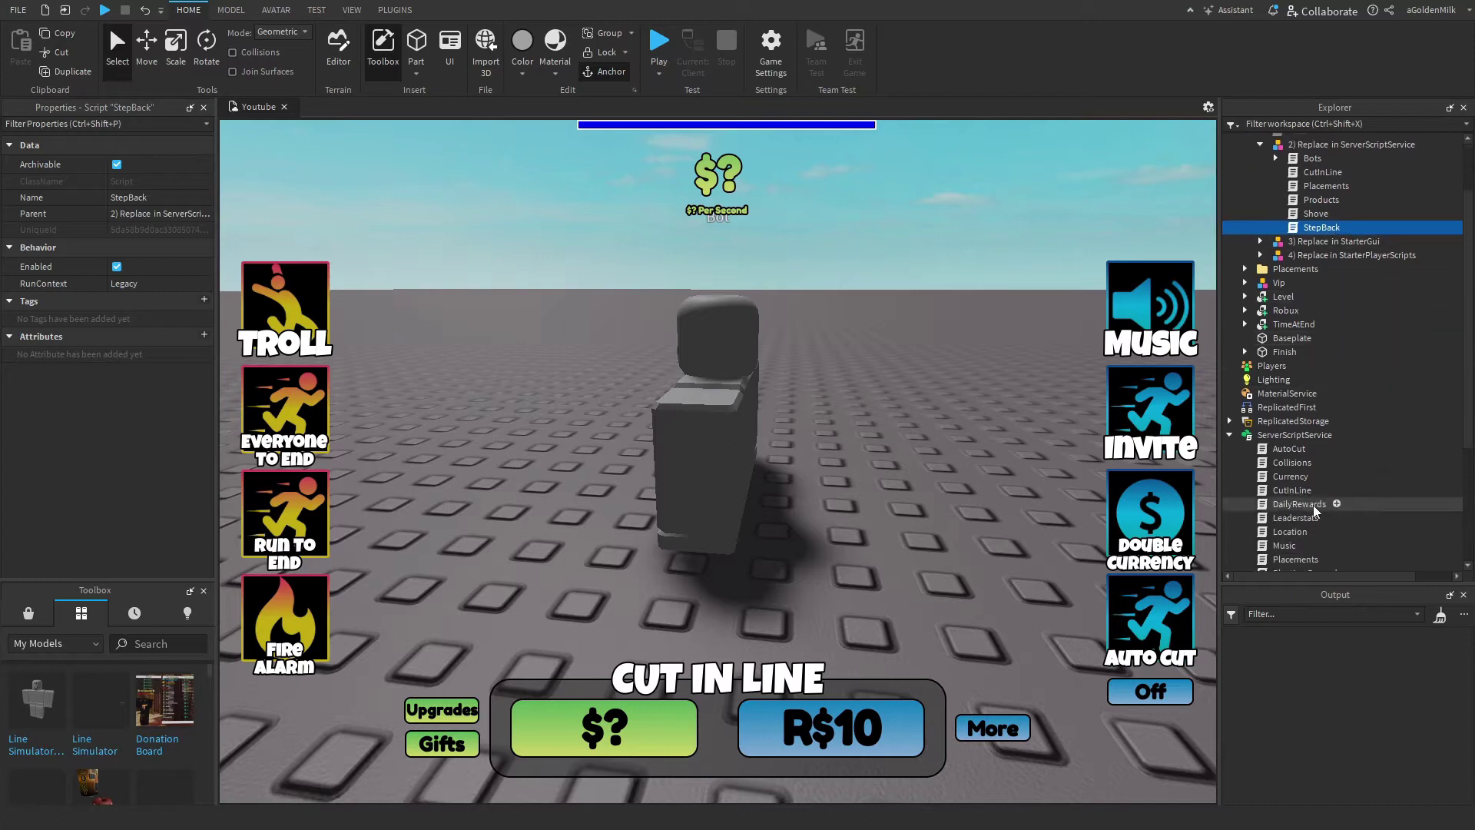
pyautogui.scroll(-1, 1326, 439)
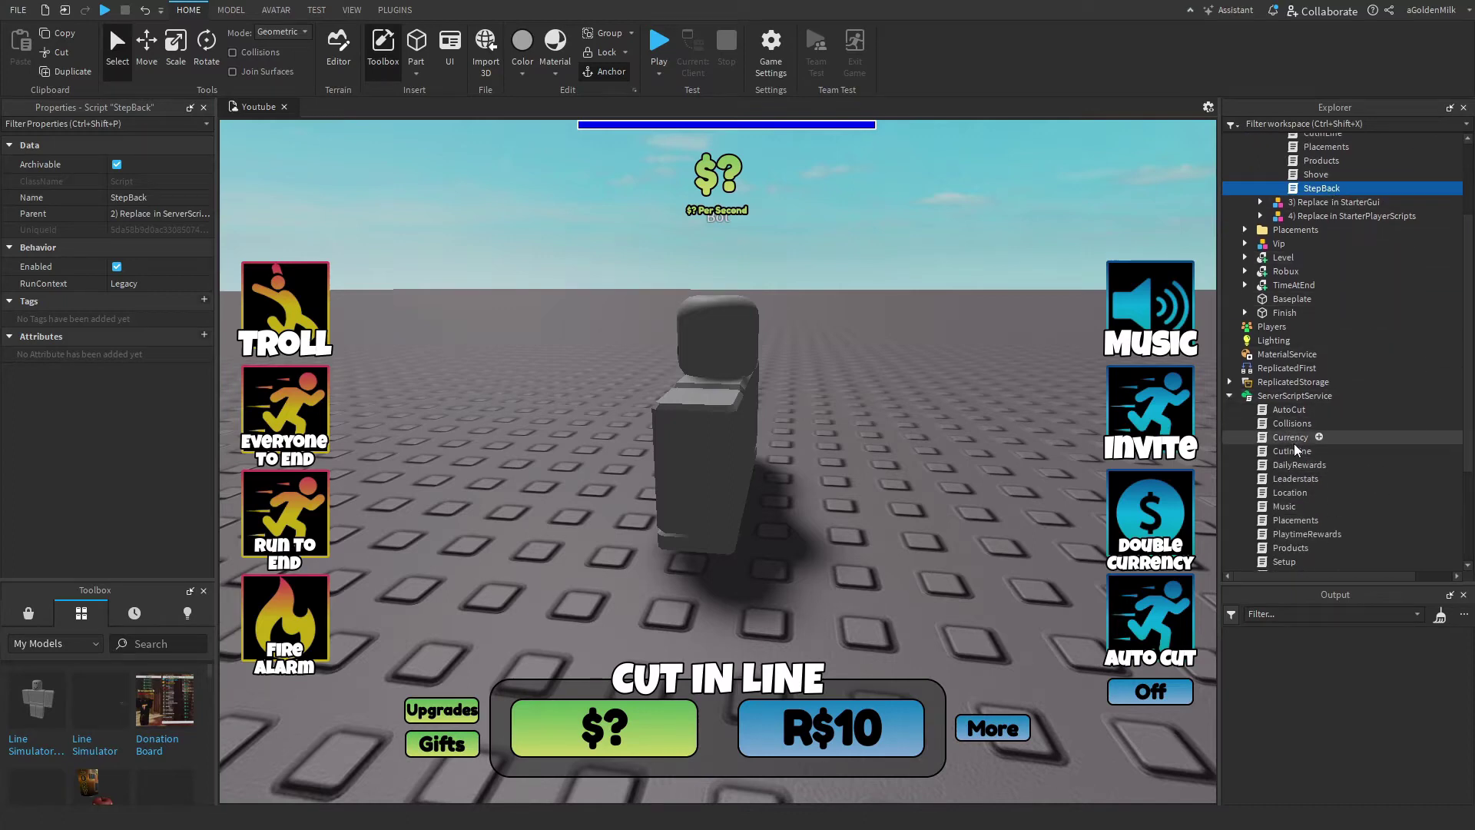
# Delete the existing CutInLine, Placements, Products, Shove and StepBack scripts from ServerScriptService.
pyautogui.click(1310, 452)
pyautogui.scroll(-1, 1344, 477)
pyautogui.keyDown('ctrl'); pyautogui.click(1286, 480); pyautogui.keyUp('ctrl')
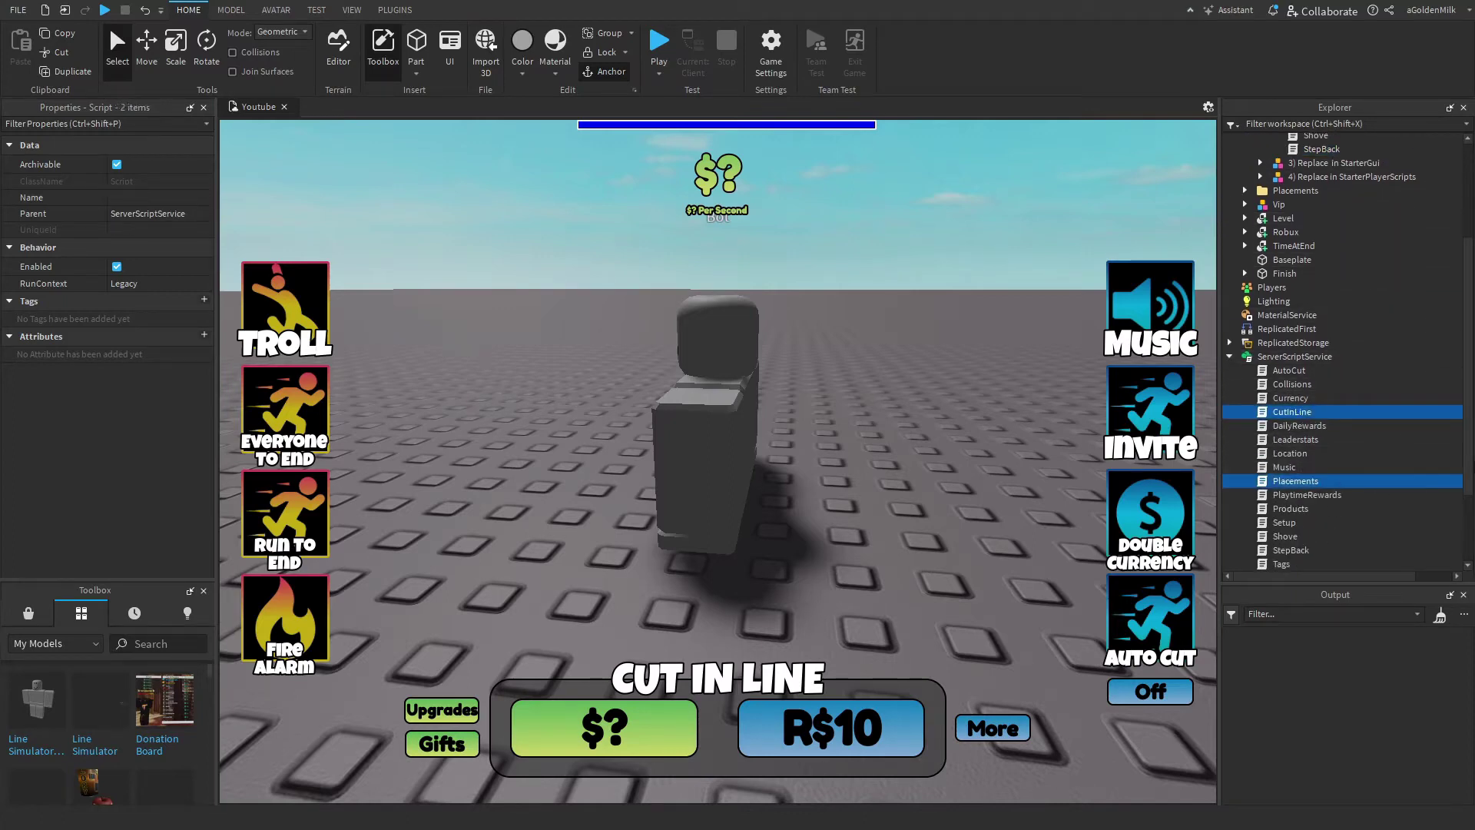
pyautogui.scroll(-1, 1390, 455)
pyautogui.click(1298, 510)
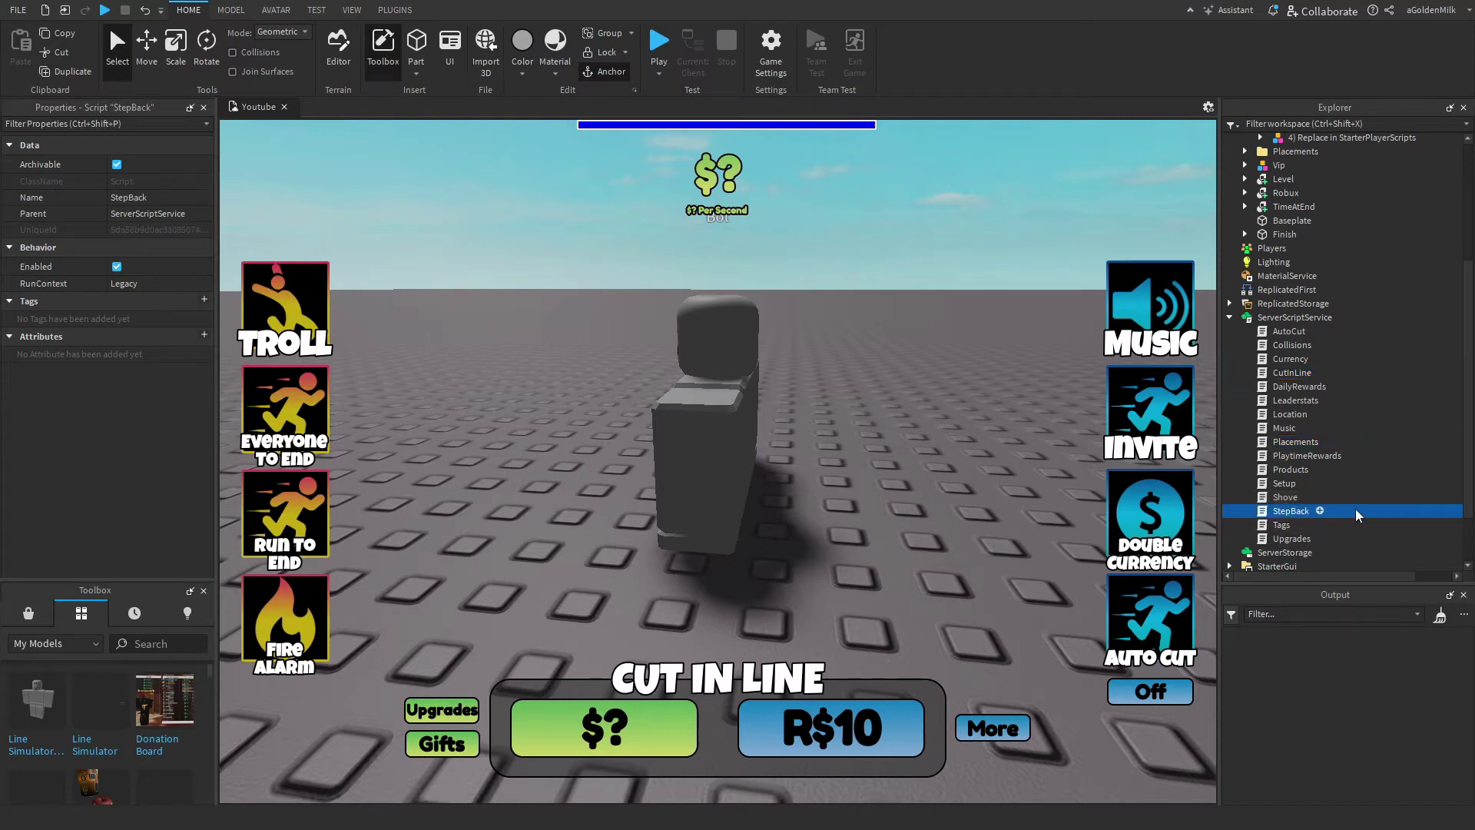
pyautogui.keyDown('ctrl'); pyautogui.click(1289, 497); pyautogui.keyUp('ctrl')
pyautogui.keyDown('ctrl'); pyautogui.click(1294, 373); pyautogui.keyUp('ctrl')
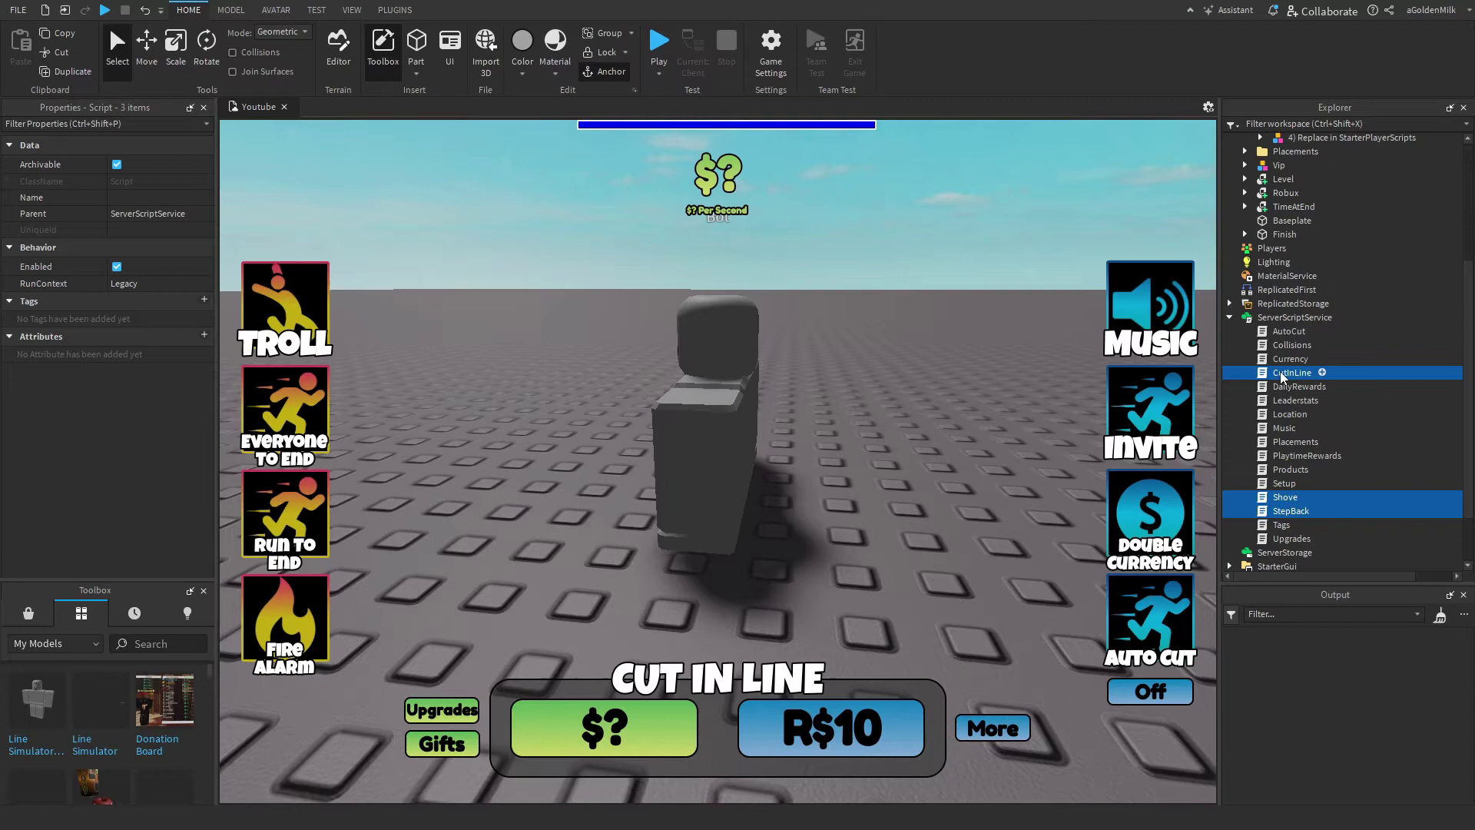
pyautogui.keyDown('ctrl'); pyautogui.click(1344, 443); pyautogui.keyUp('ctrl')
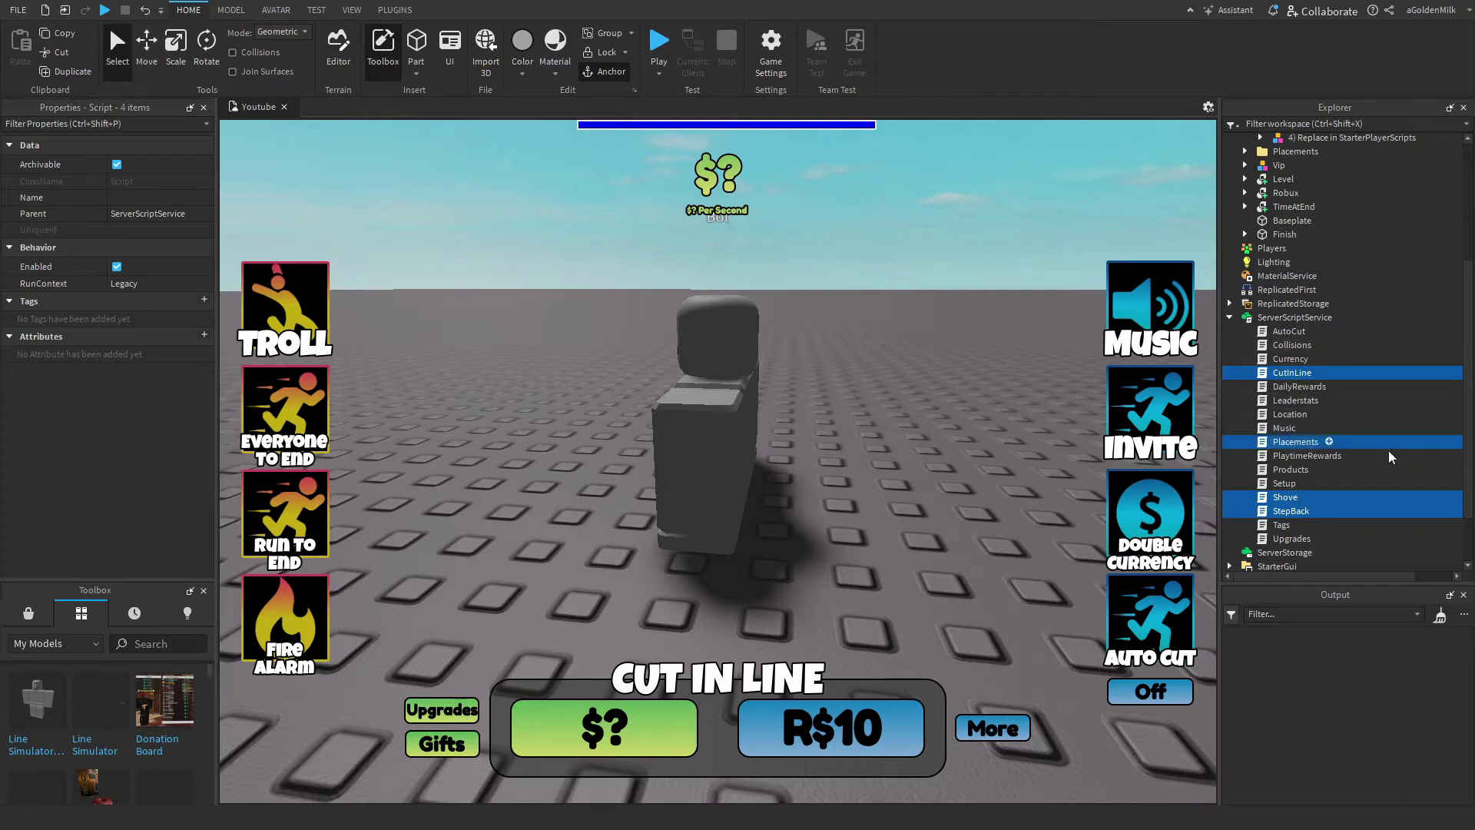
pyautogui.scroll(3, 1424, 455)
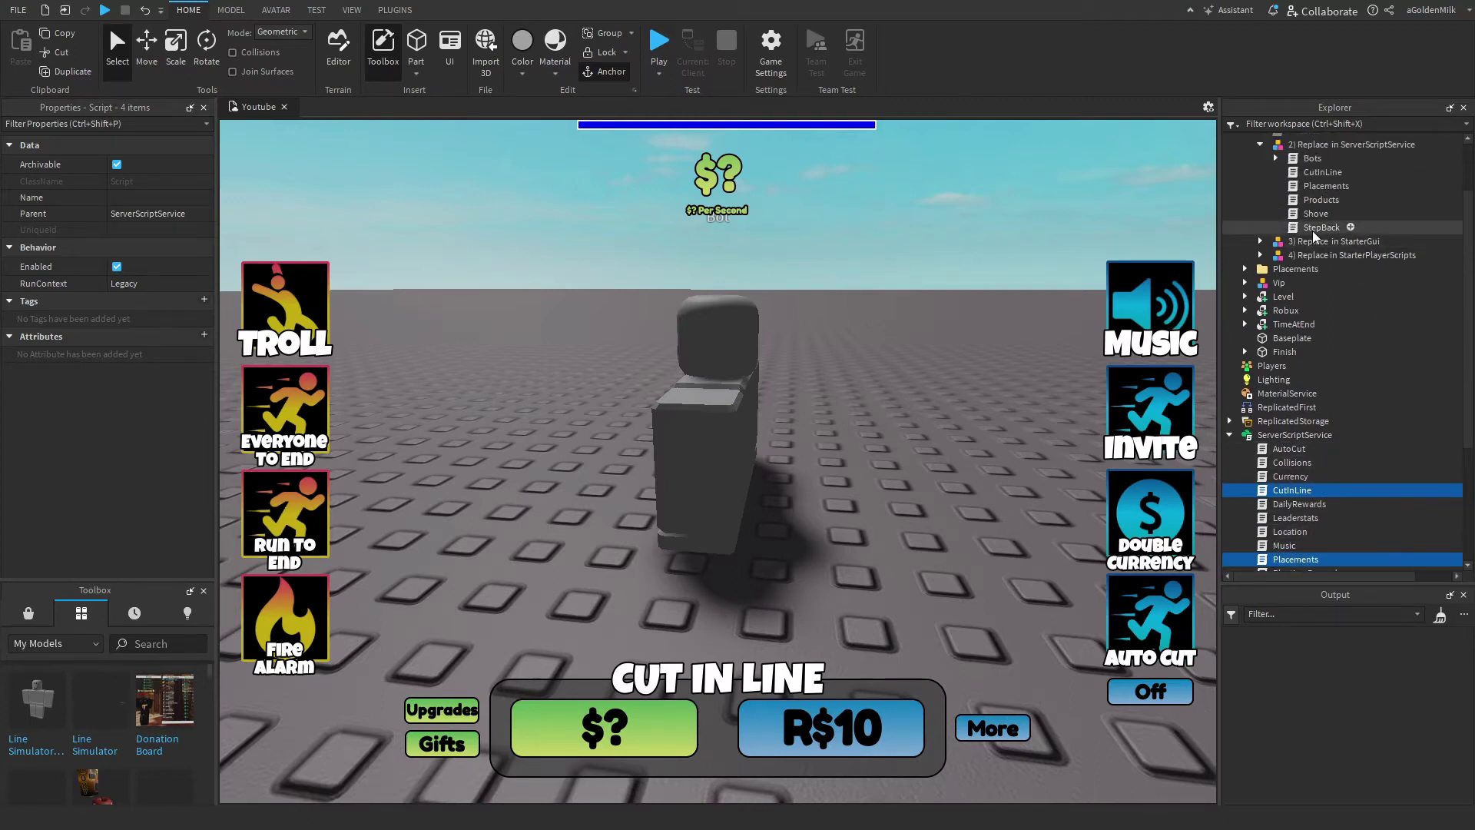
pyautogui.scroll(-2, 1320, 246)
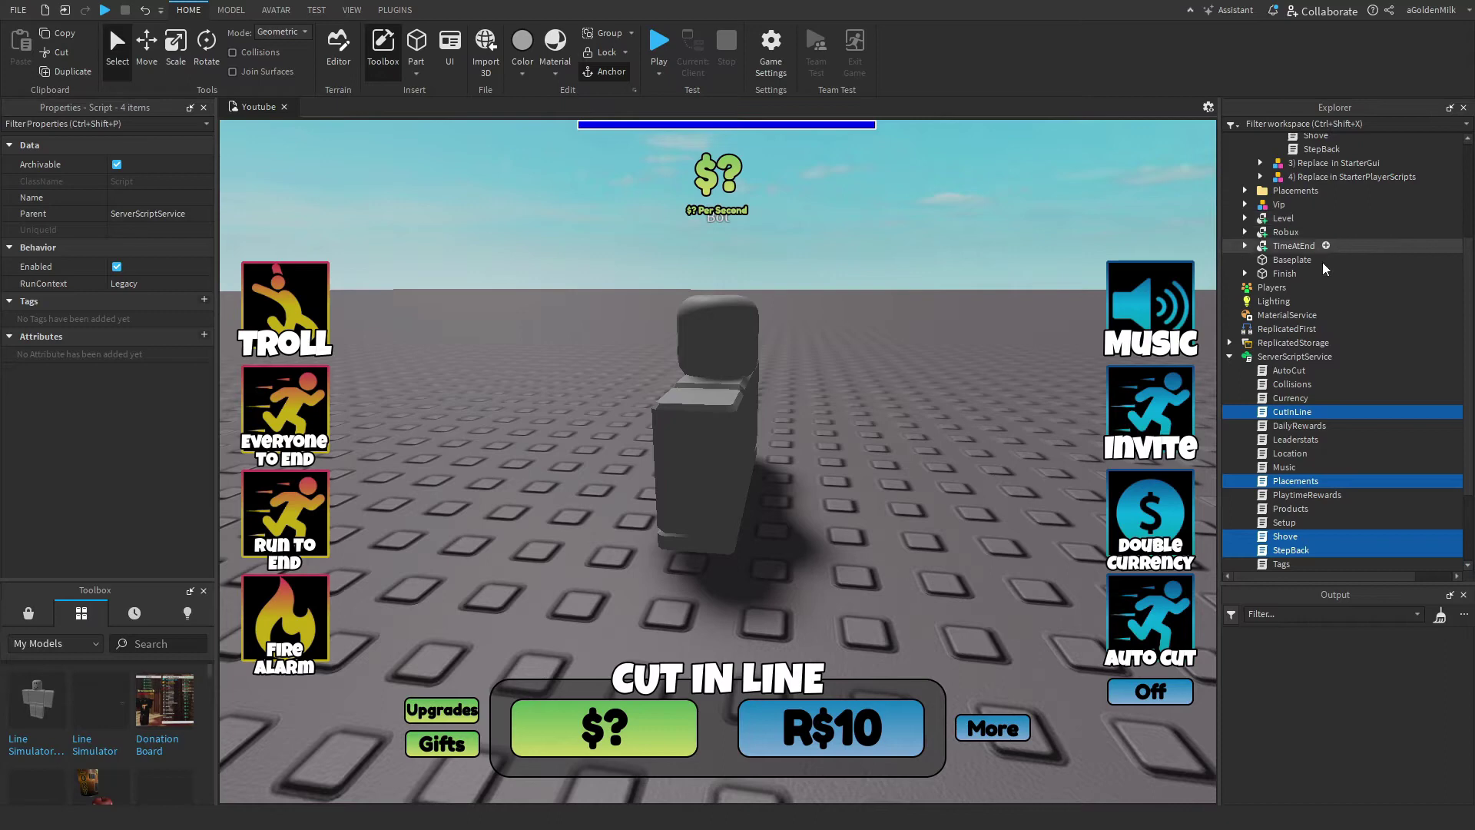
pyautogui.keyDown('ctrl'); pyautogui.click(1284, 508); pyautogui.keyUp('ctrl')
pyautogui.press('Delete')
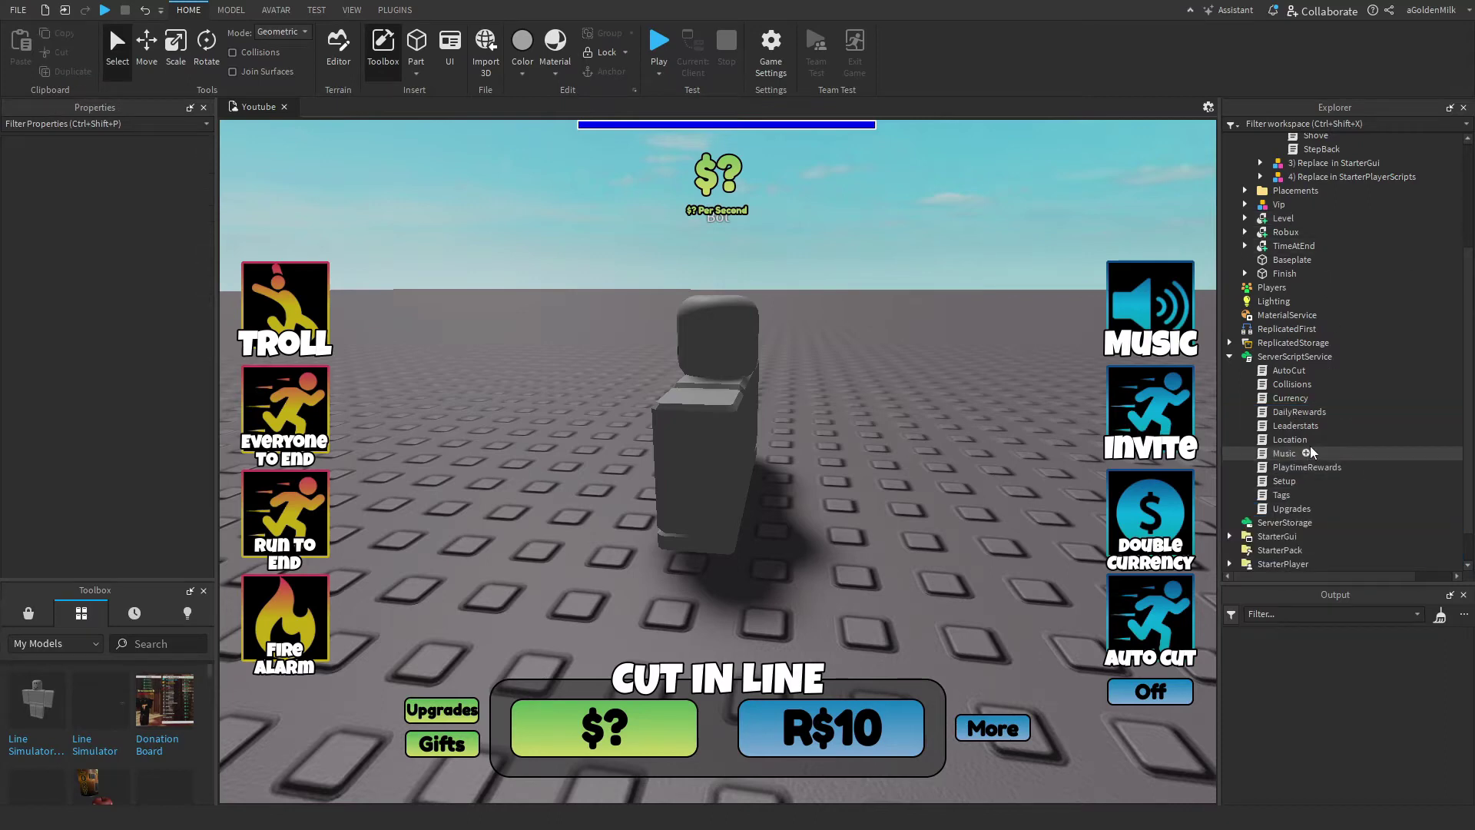
# Move the "2) Replace in ServerScriptService" model into ServerScriptService and ungroup it.
pyautogui.scroll(3, 1324, 264)
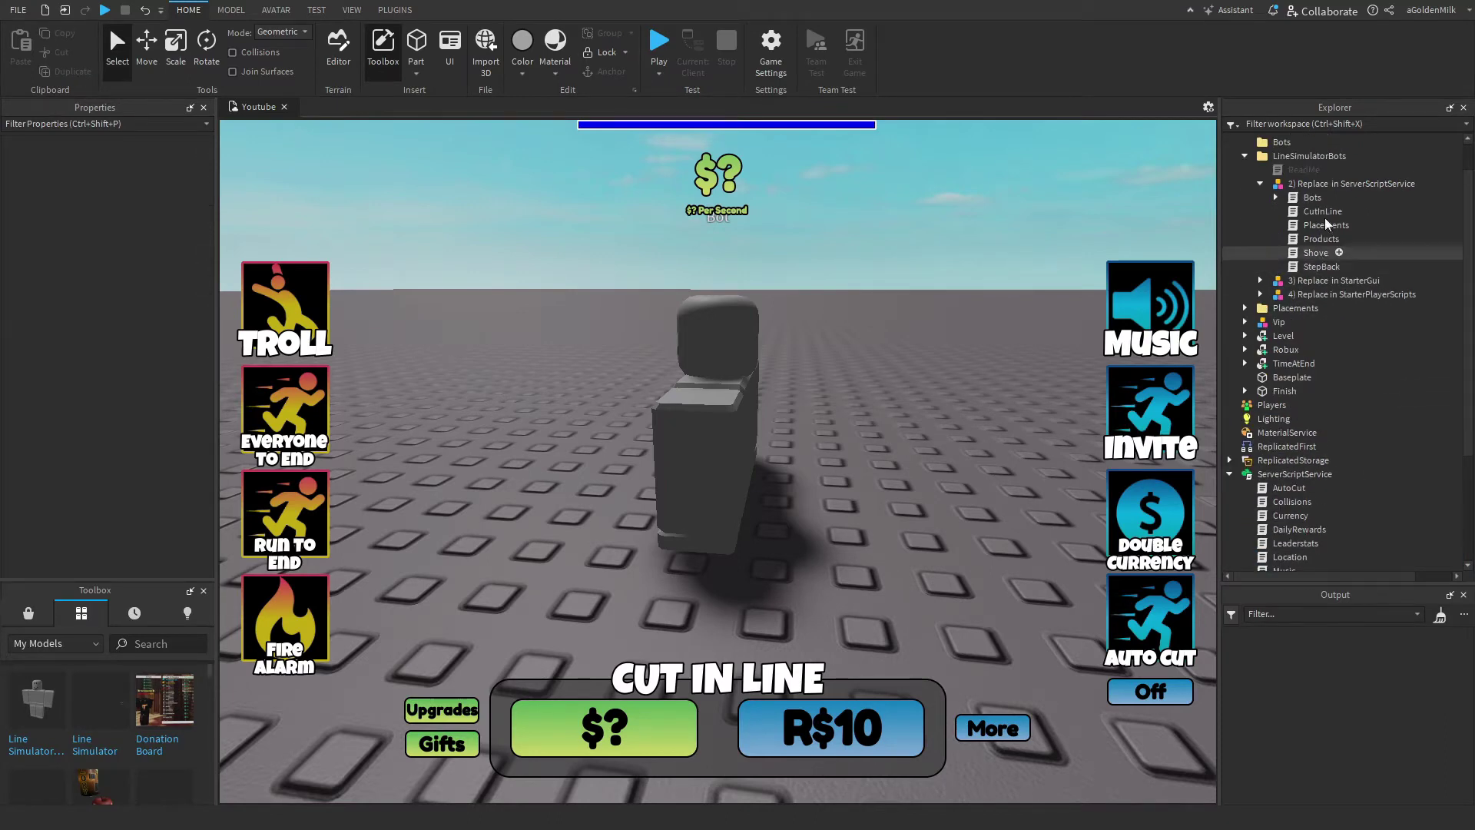
pyautogui.moveTo(1329, 184); pyautogui.dragTo(1374, 467)
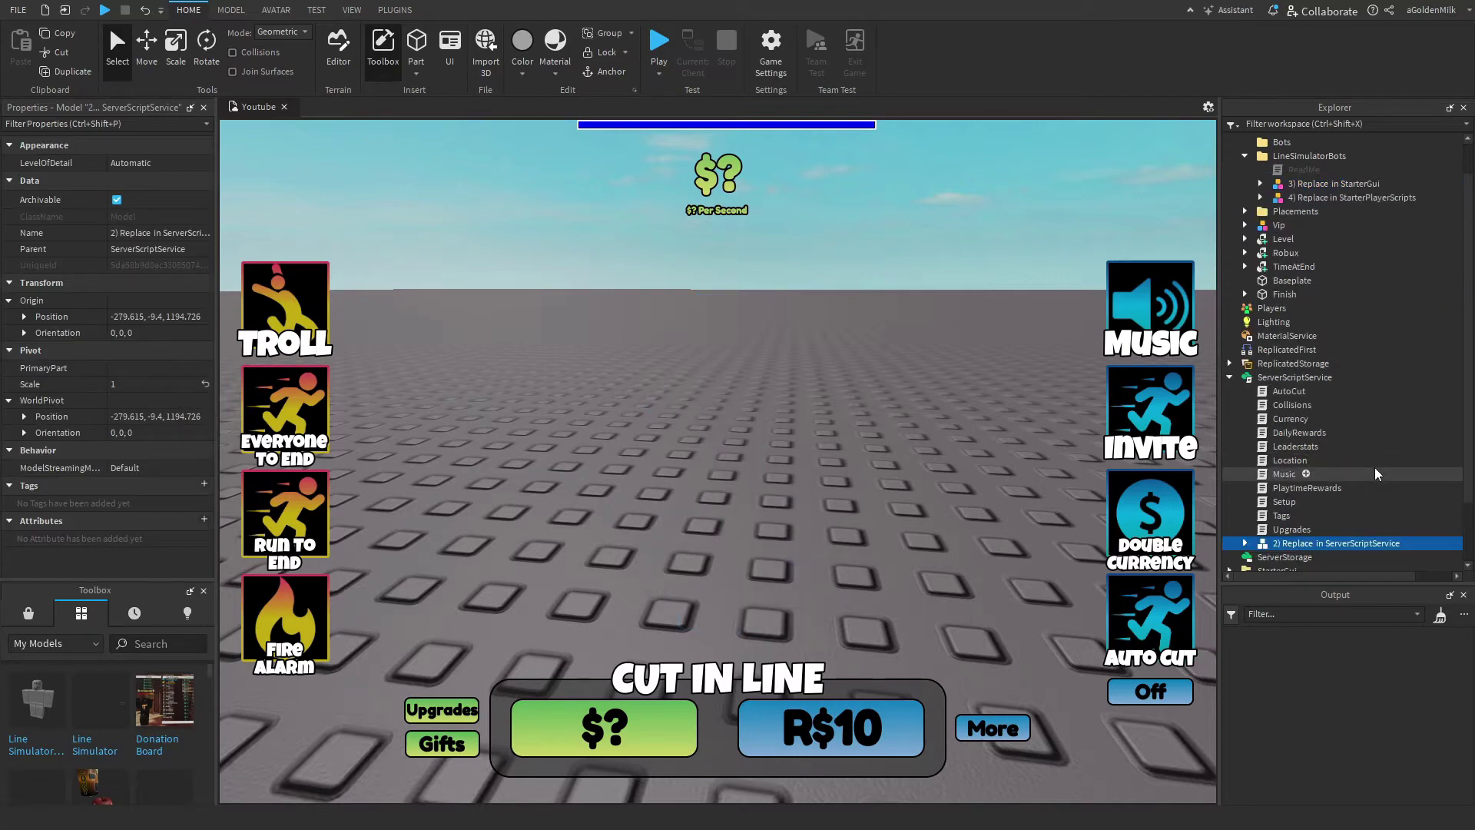
pyautogui.hotkey('ctrl', 'u')
pyautogui.scroll(1, 1242, 376)
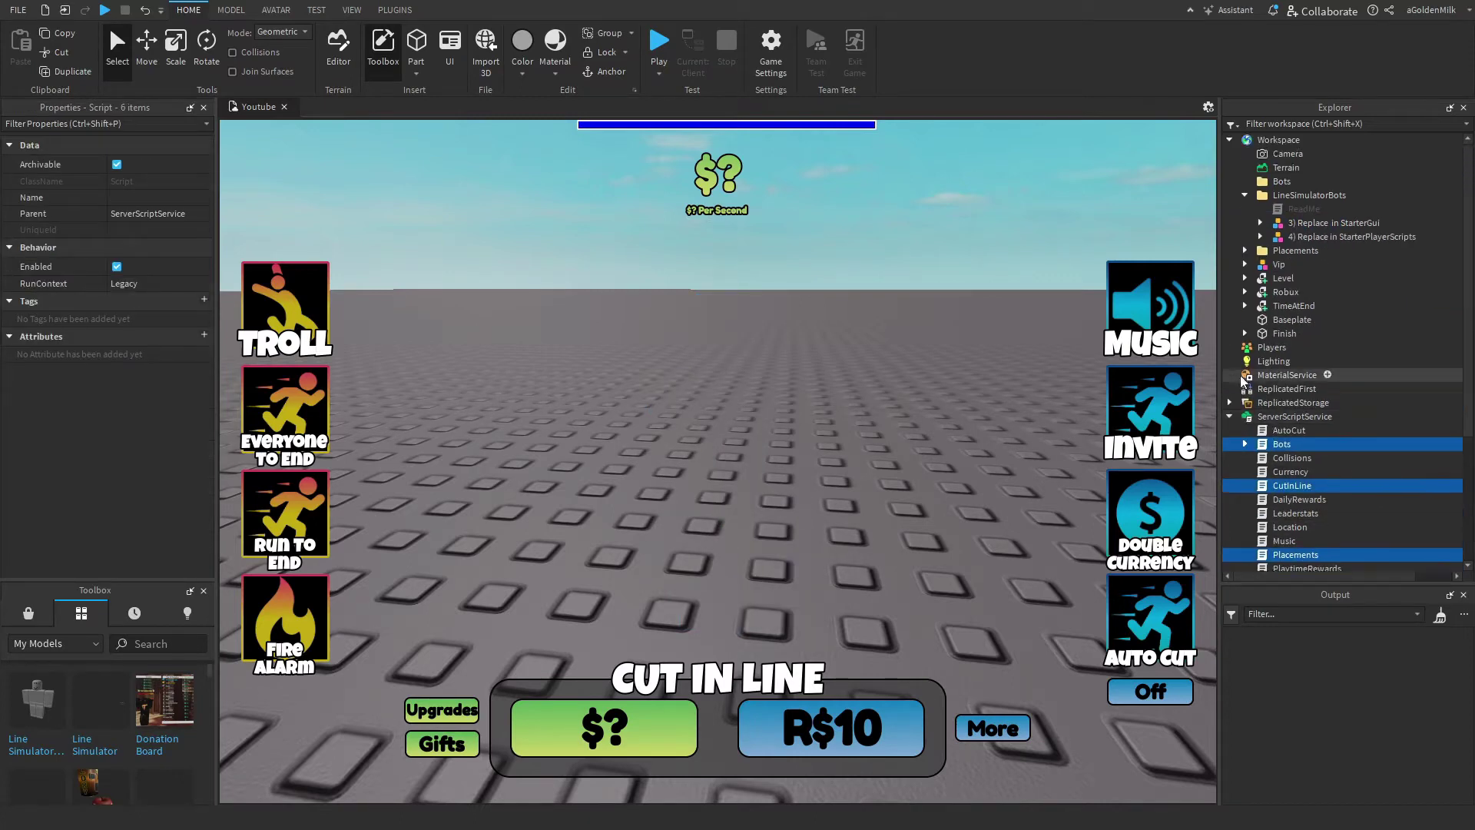
# Delete the existing Troll and Robux local scripts from GameGui in StarterGui, matching the contents of "3) Replace in StarterGui".
pyautogui.click(1322, 221)
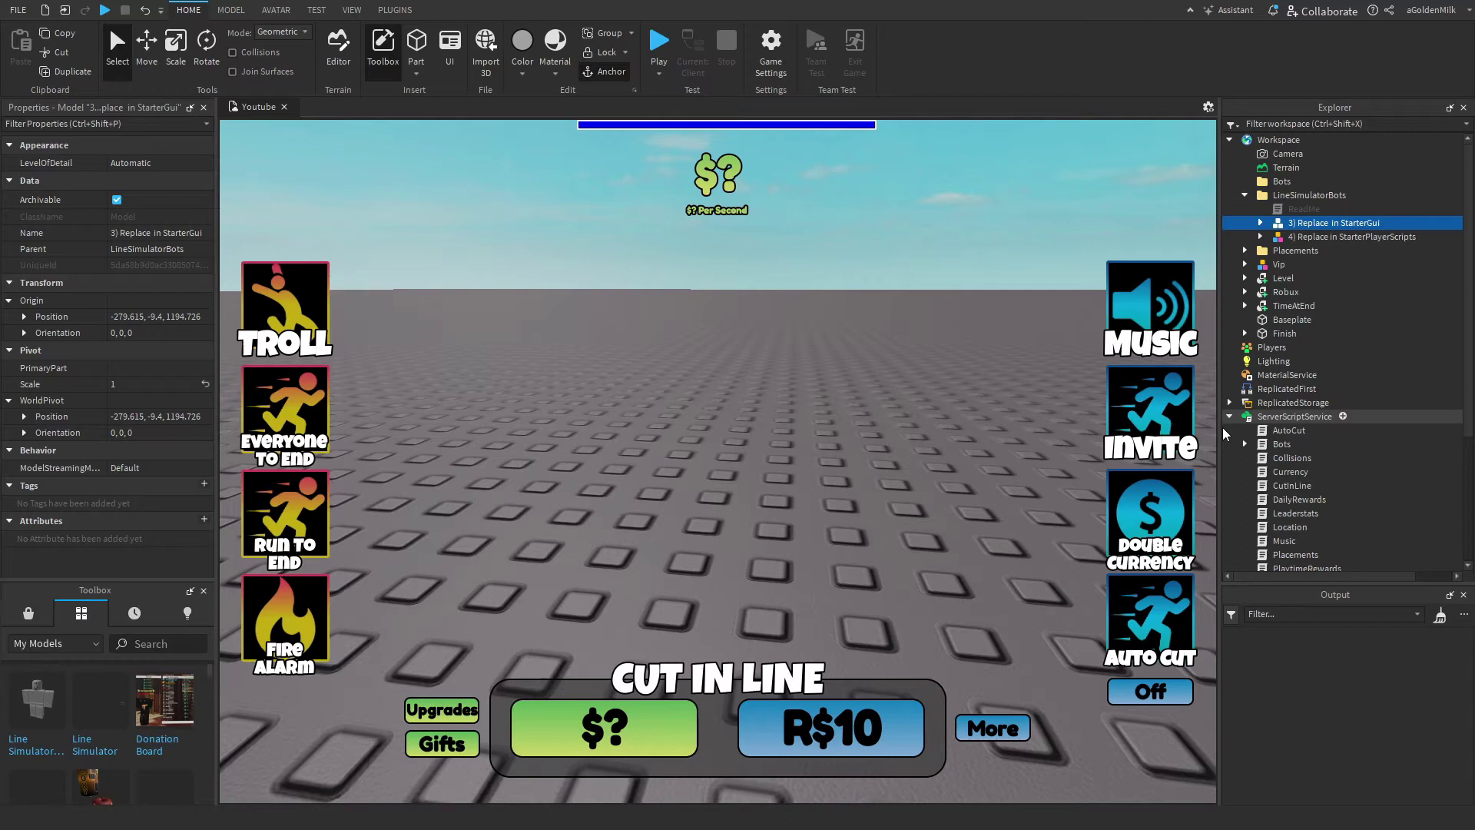
pyautogui.click(1229, 416)
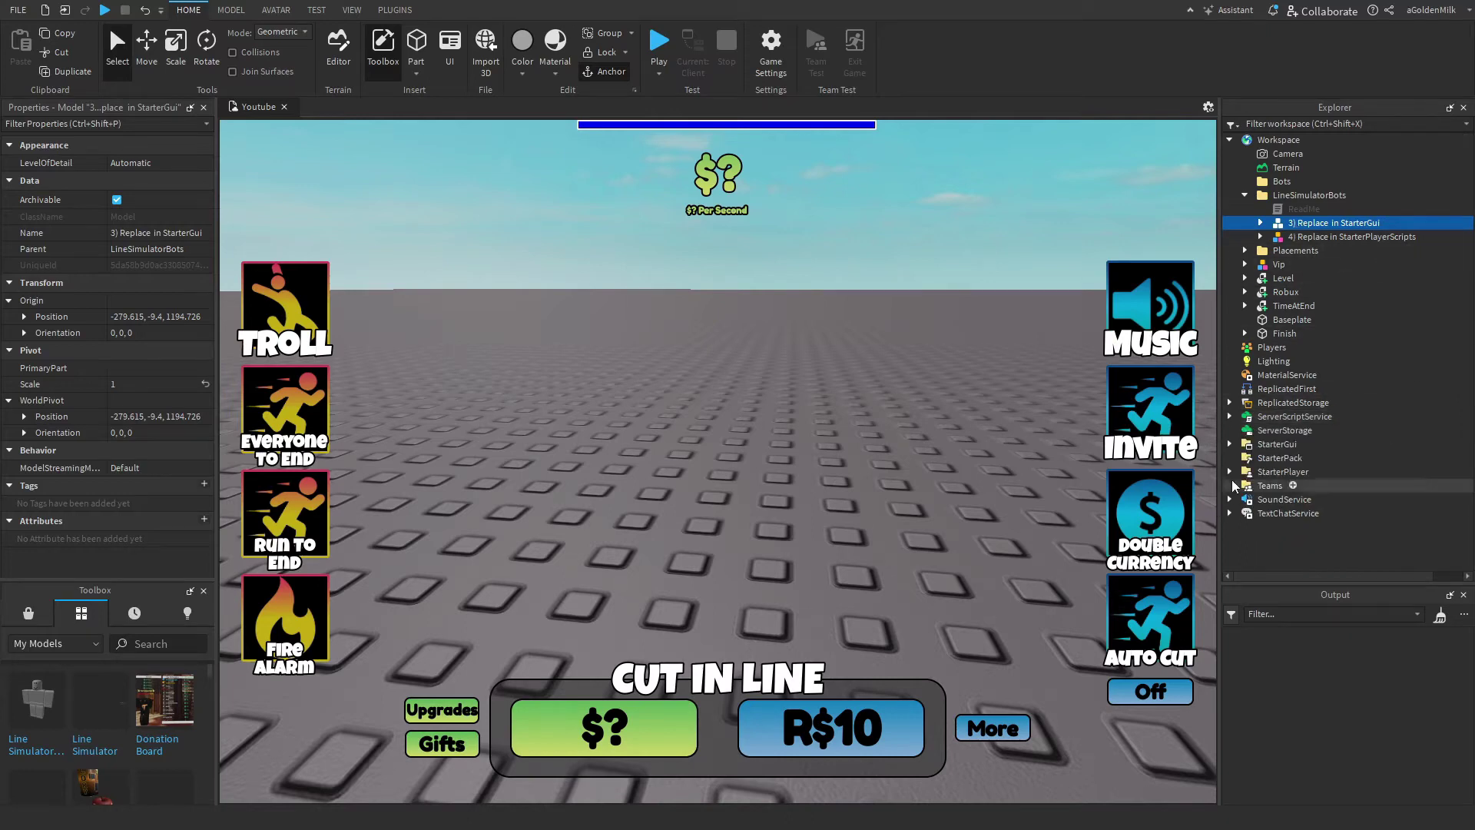
pyautogui.click(1229, 444)
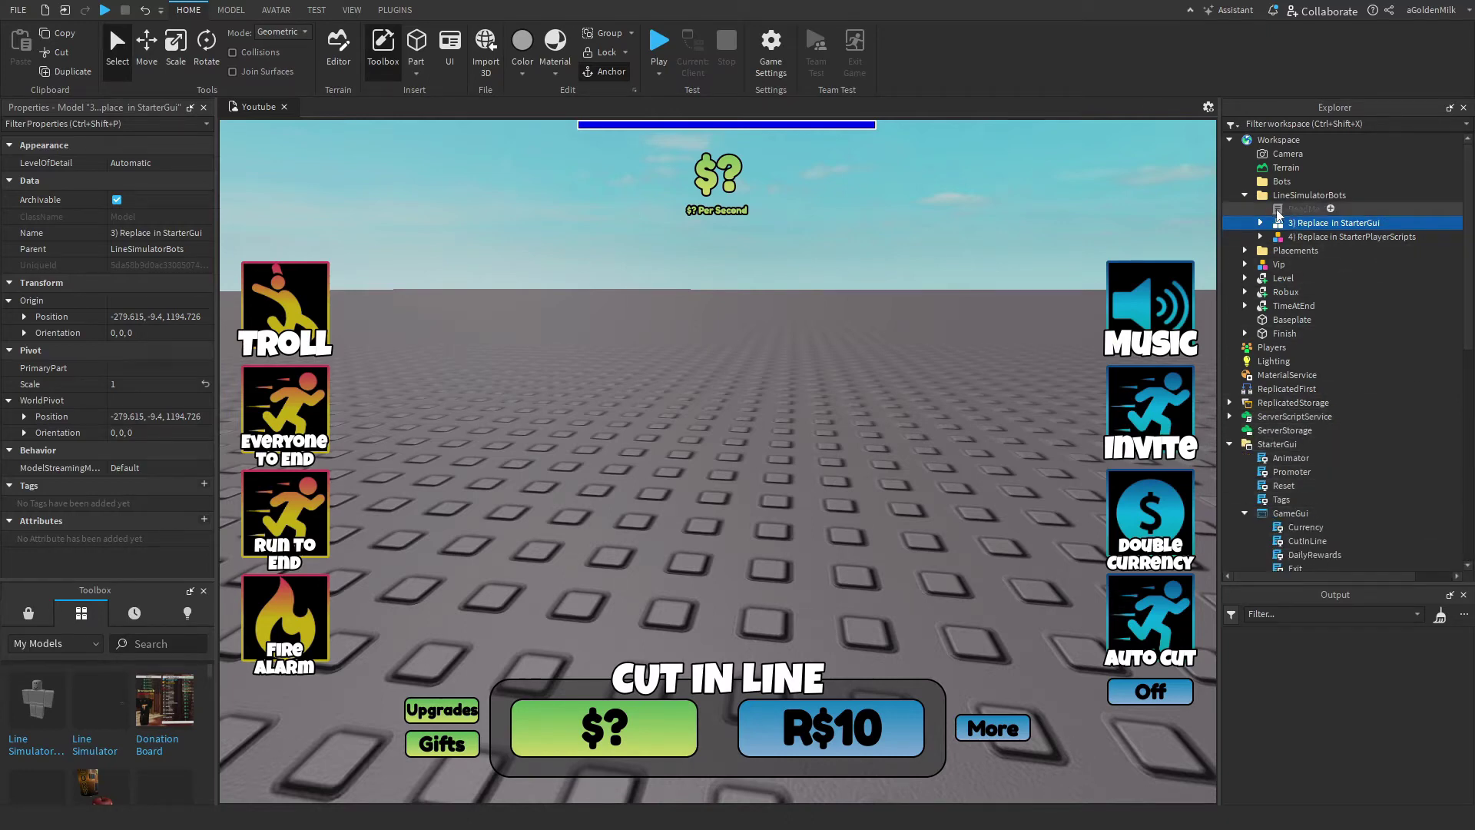
pyautogui.click(1260, 223)
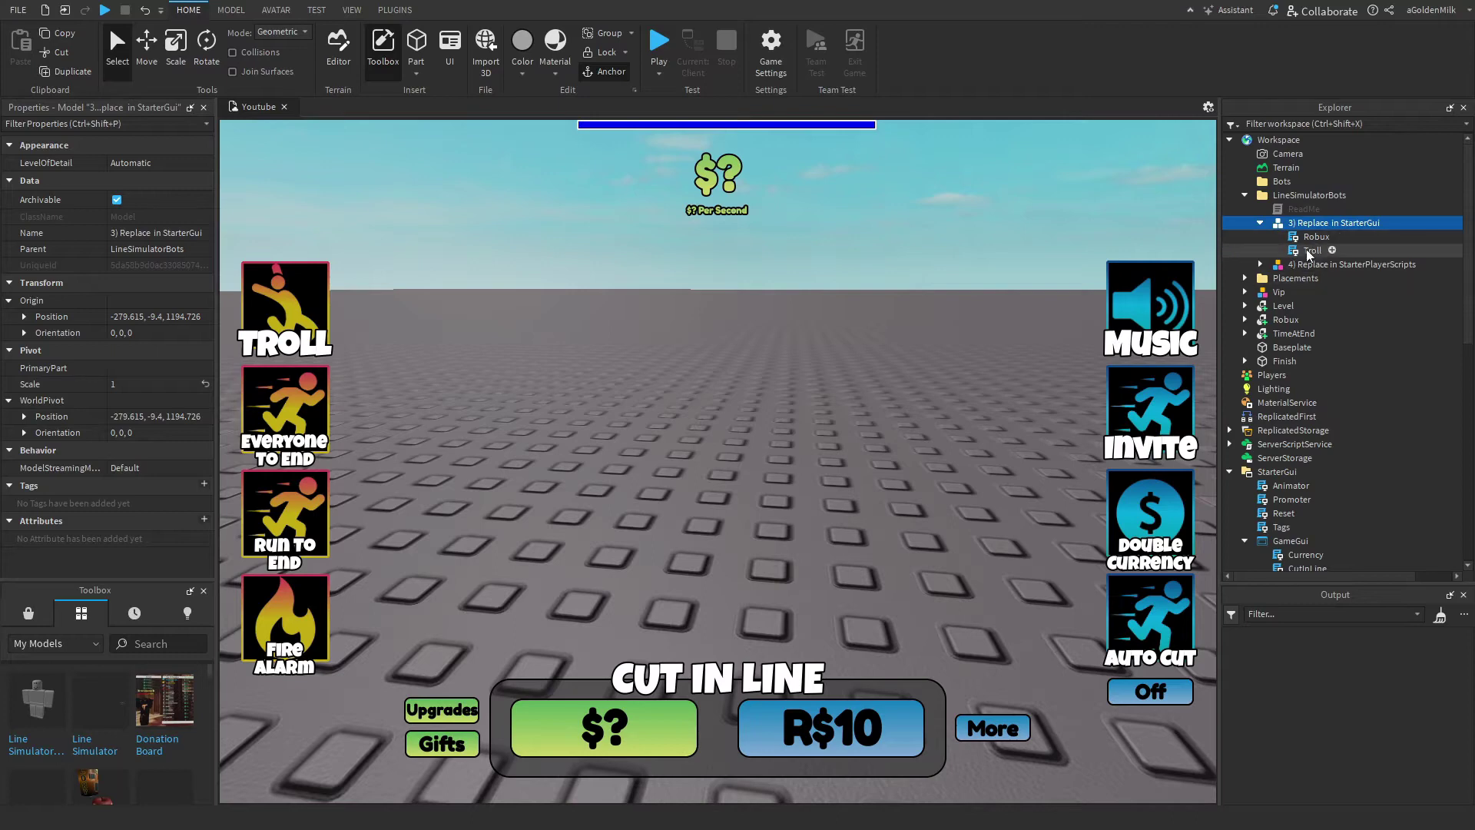
pyautogui.scroll(-5, 1323, 272)
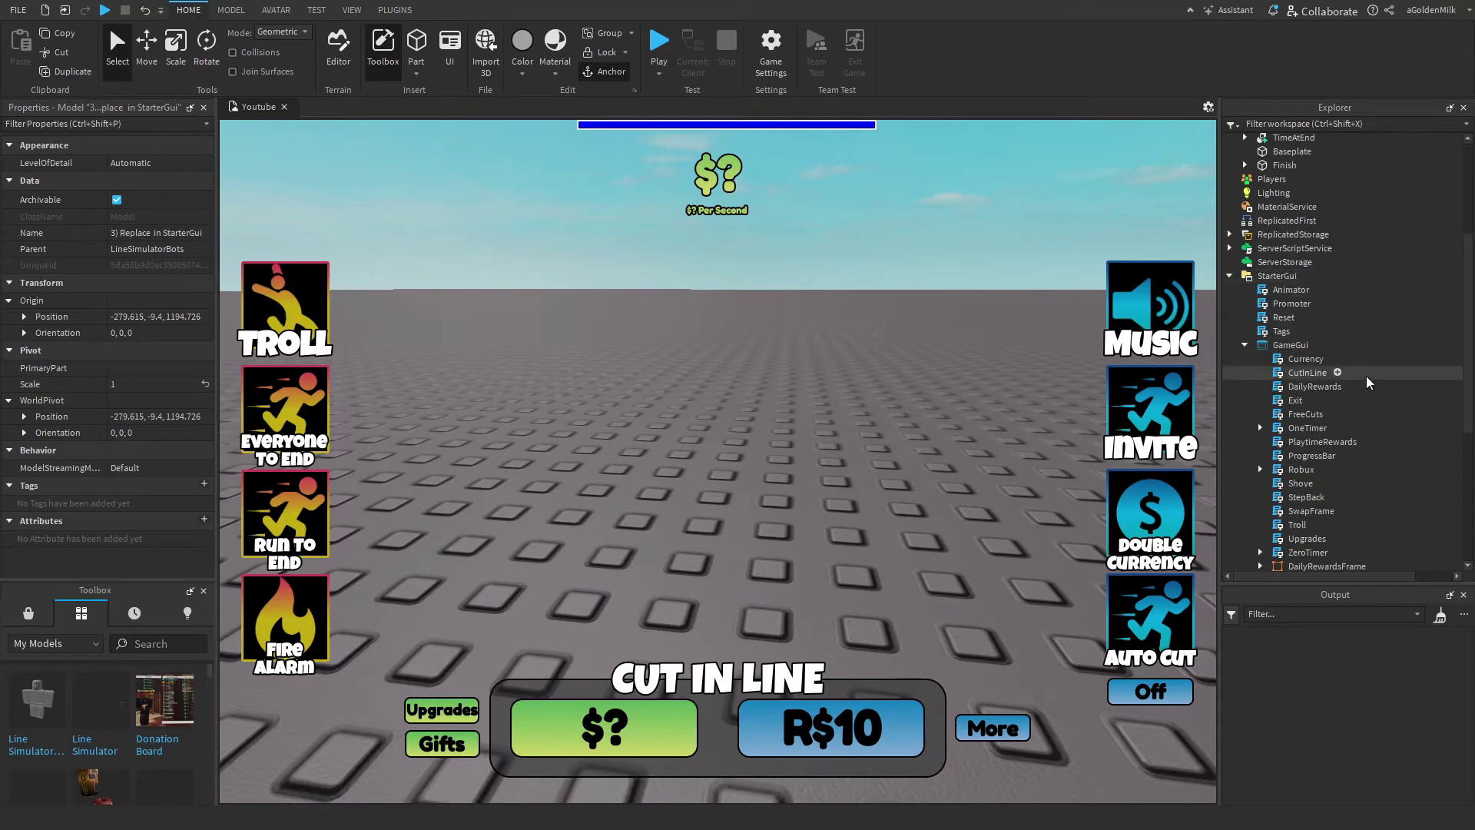
pyautogui.click(1298, 525)
pyautogui.keyDown('ctrl'); pyautogui.click(1298, 470); pyautogui.keyUp('ctrl')
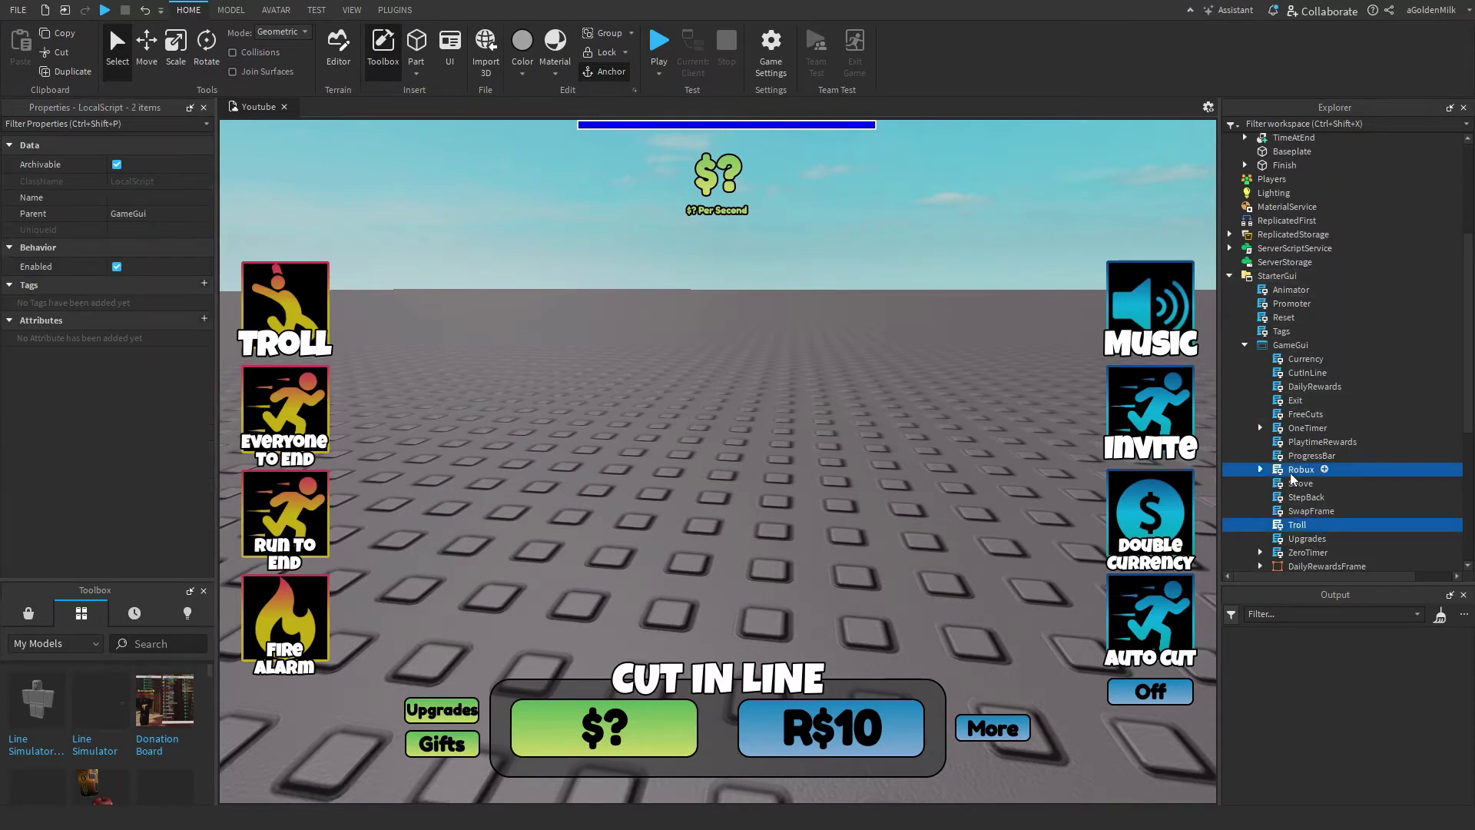
pyautogui.press('Delete')
# Move the "3) Replace in StarterGui" model into GameGui, ungroup it and collapse StarterGui.
pyautogui.scroll(5, 1306, 449)
pyautogui.moveTo(1300, 227); pyautogui.dragTo(1338, 540)
pyautogui.hotkey('ctrl', 'u')
pyautogui.scroll(2, 1331, 515)
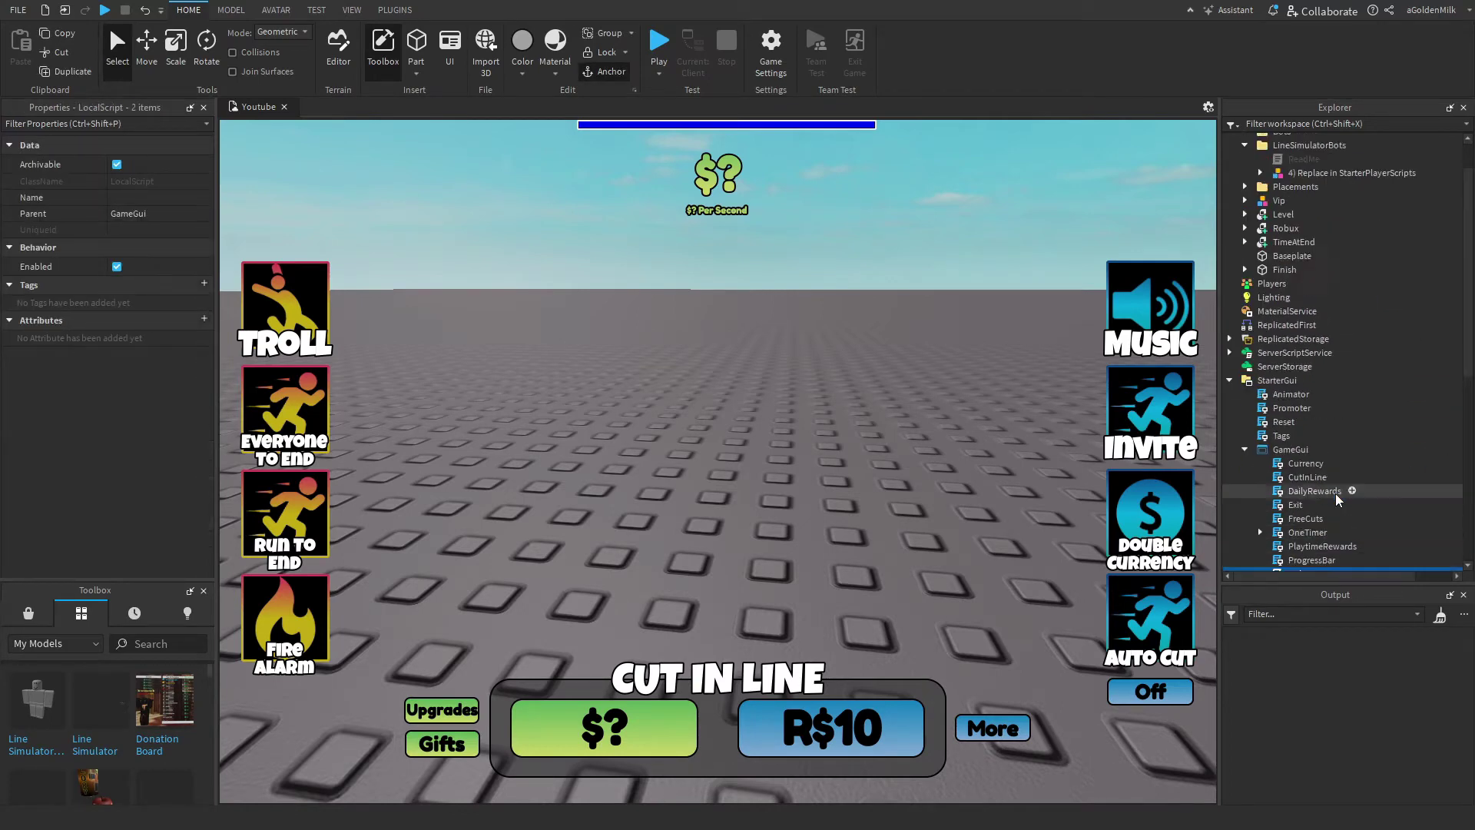
pyautogui.scroll(3, 1335, 494)
pyautogui.click(1229, 430)
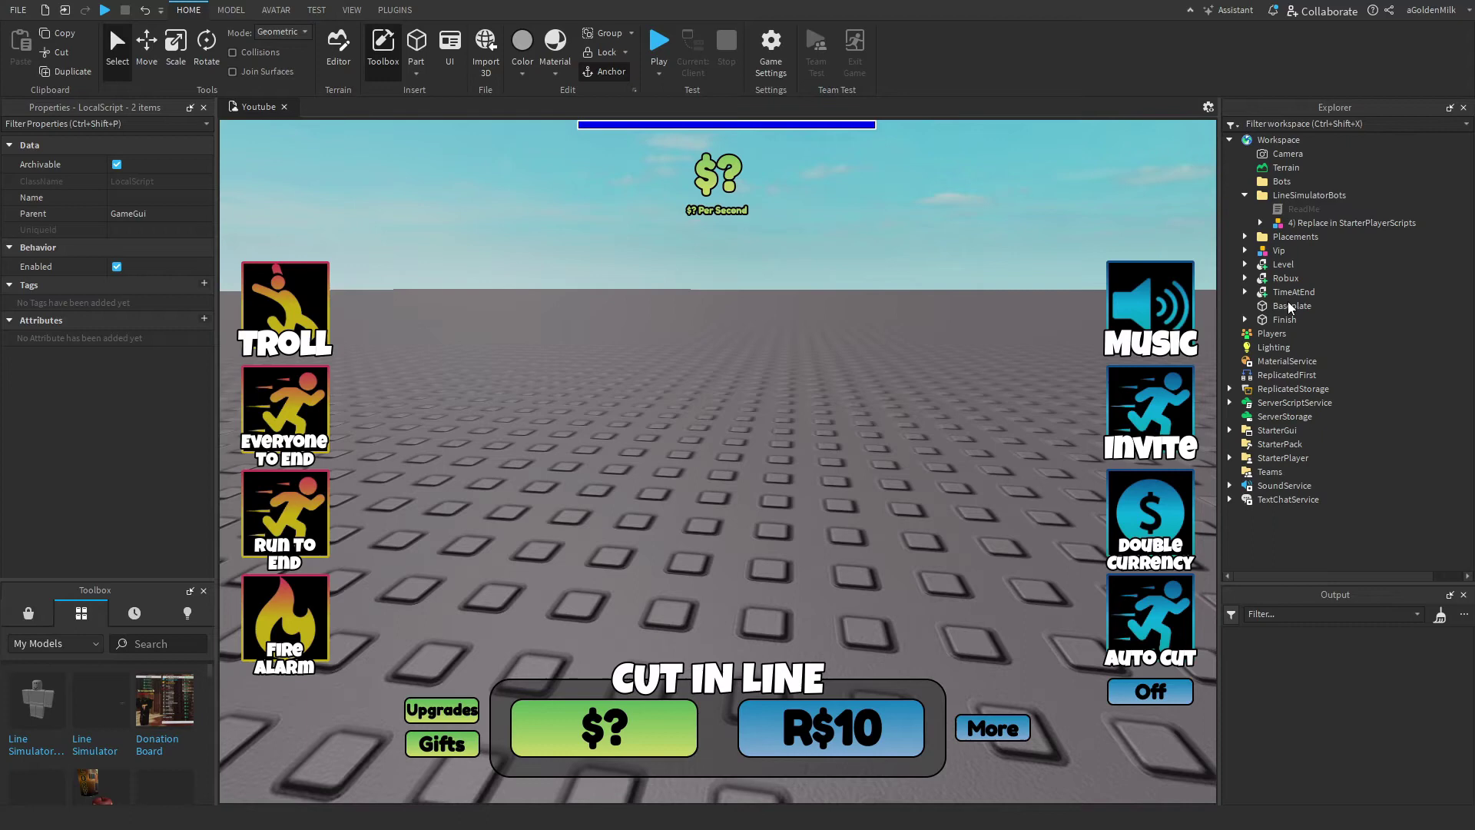
# Move the "4) Replace in StarterPlayerScripts" model into StarterPlayerScripts under StarterPlayer and ungroup it.
pyautogui.click(1261, 223)
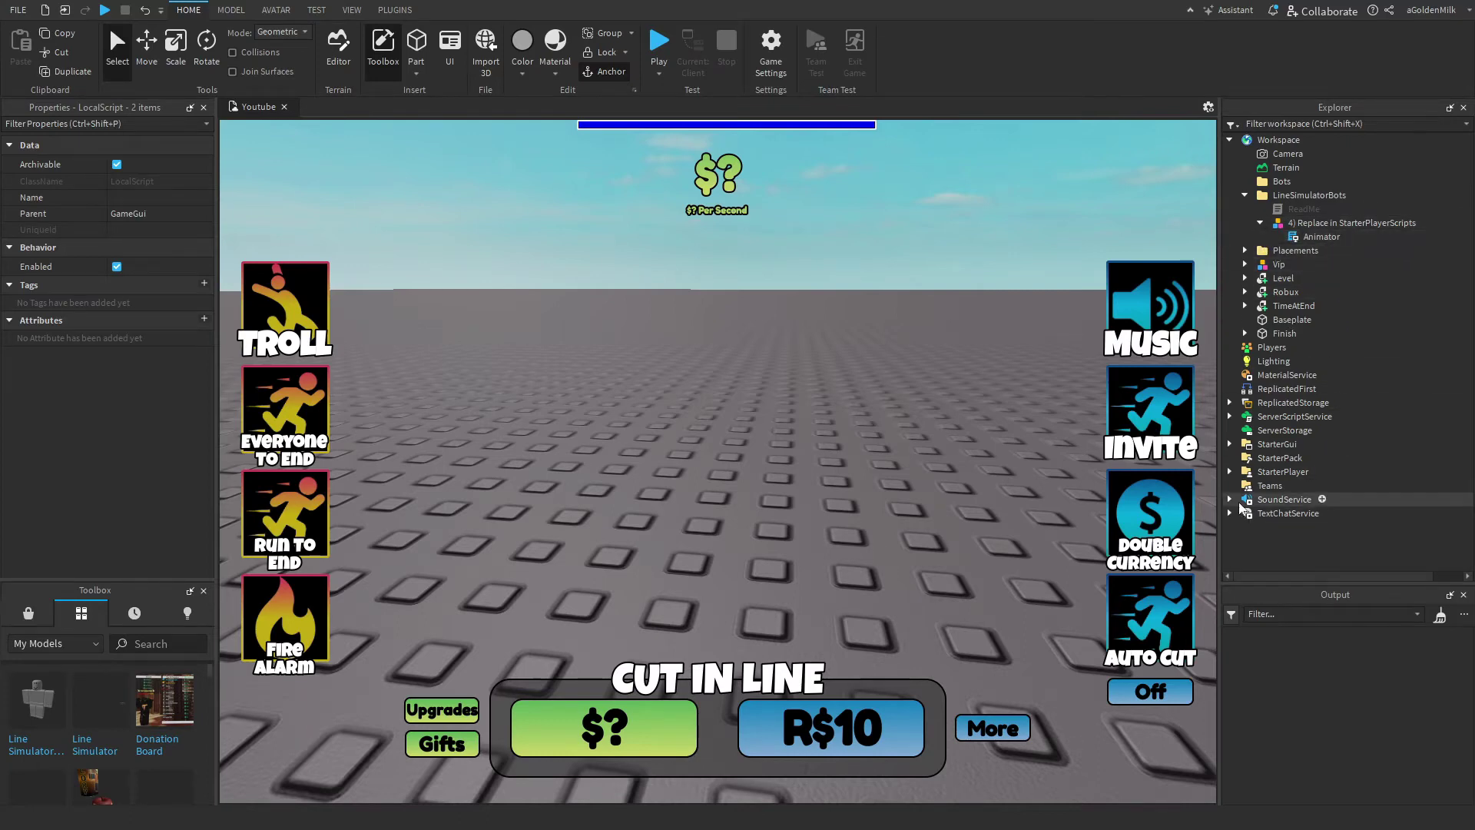
pyautogui.click(1230, 471)
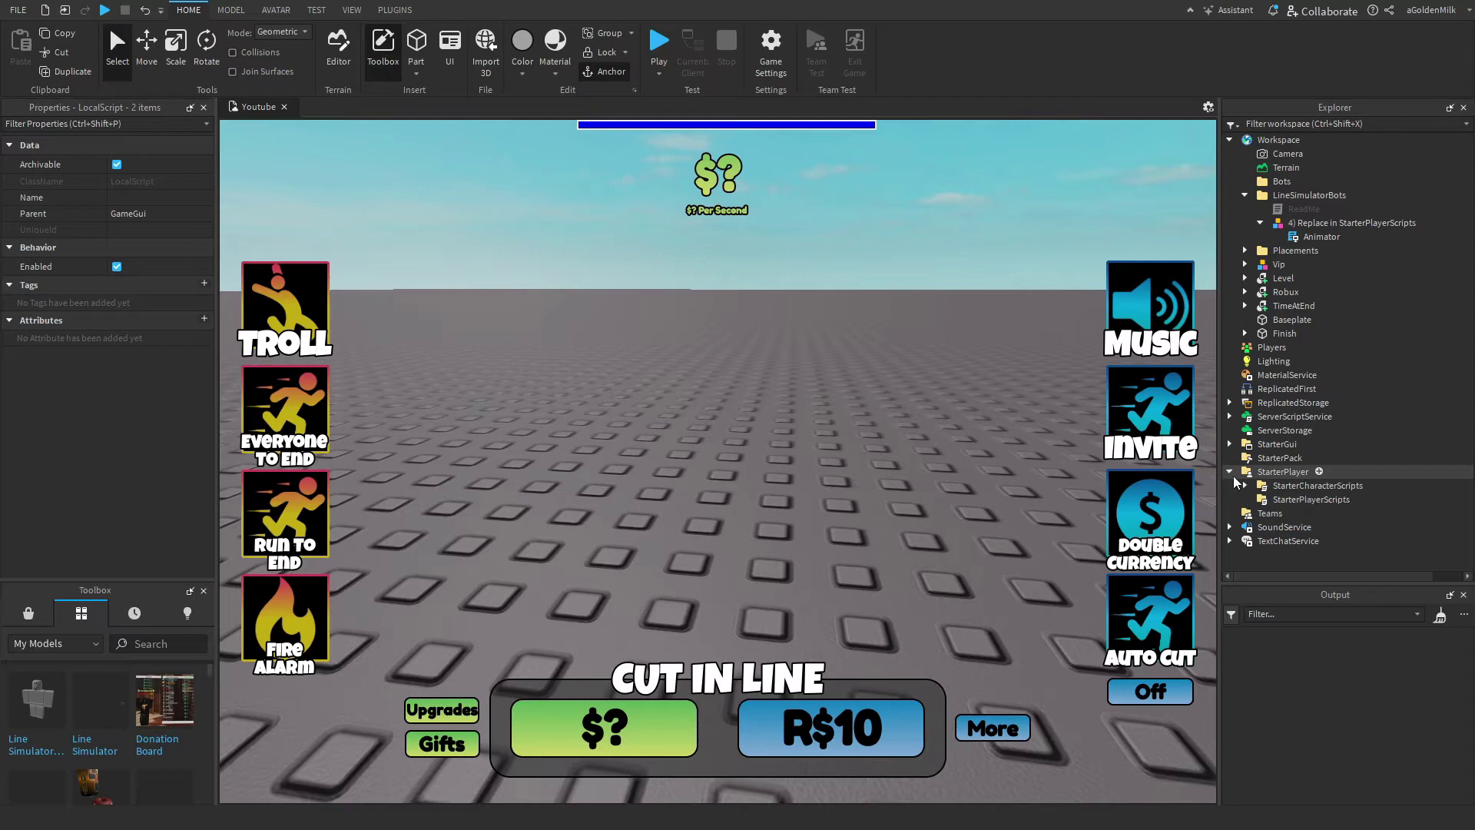
pyautogui.click(1321, 501)
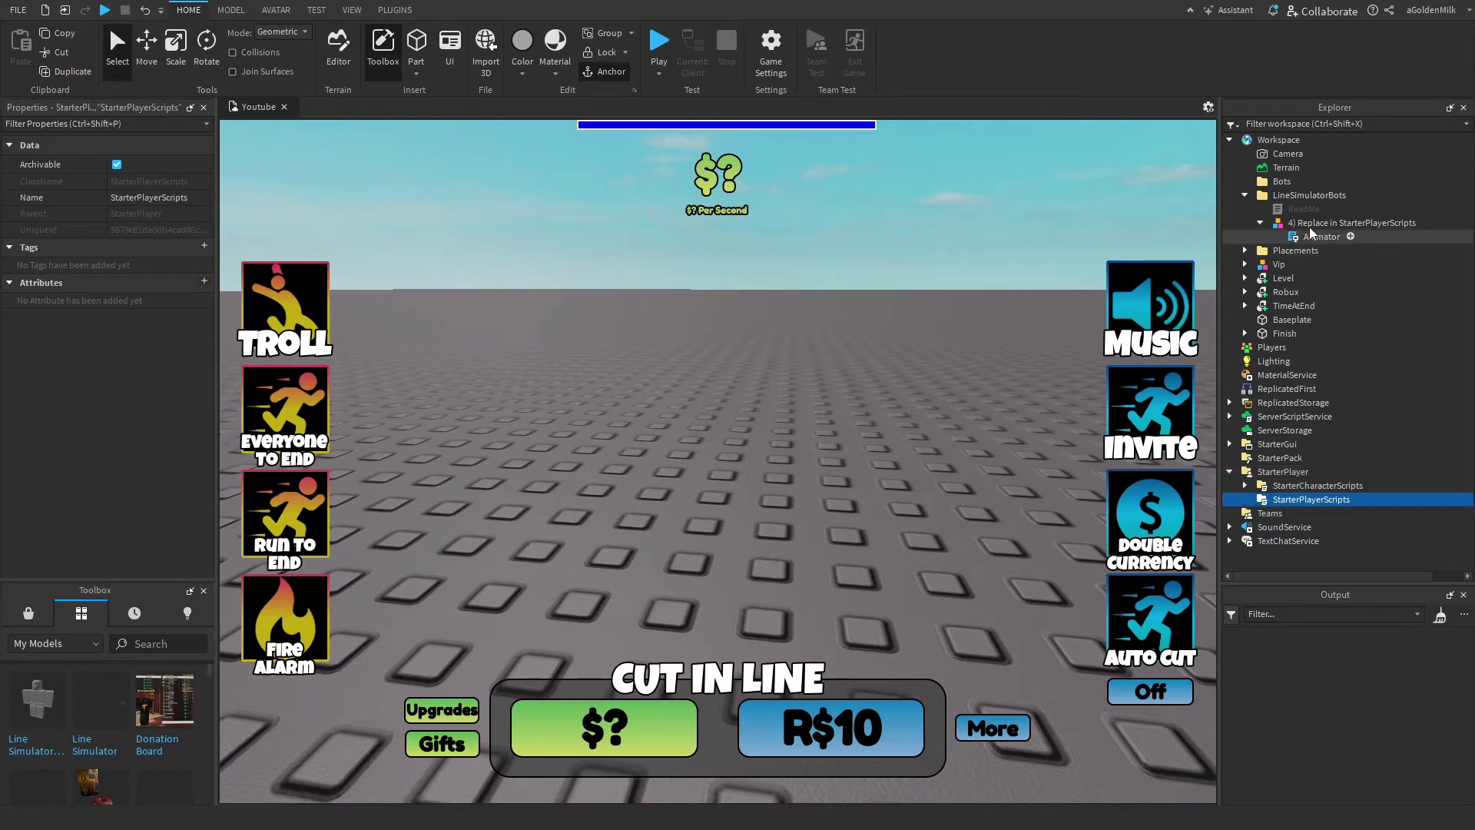
pyautogui.moveTo(1309, 227); pyautogui.dragTo(1339, 498)
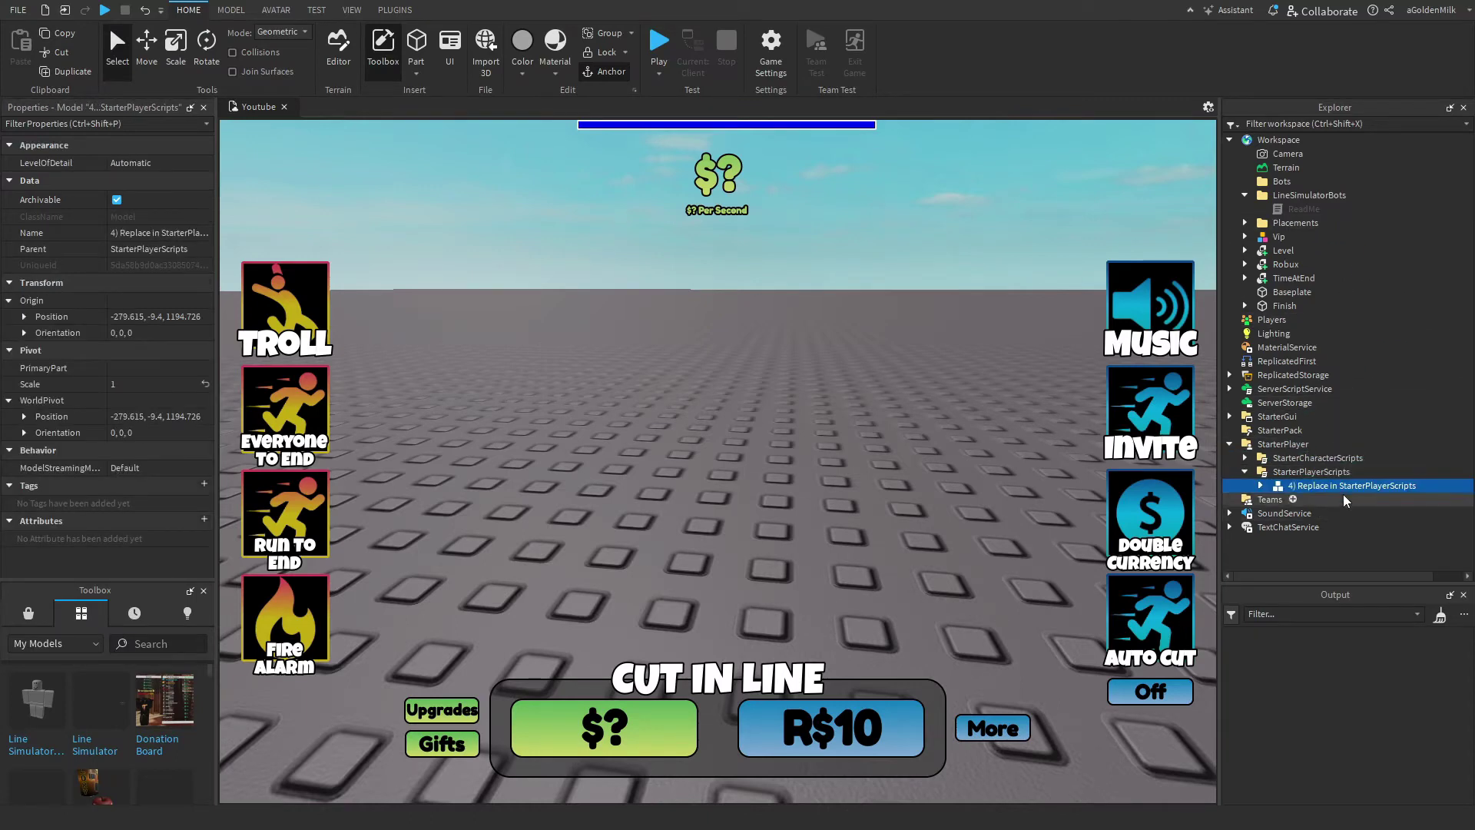
pyautogui.hotkey('ctrl', 'u')
pyautogui.click(1245, 470)
pyautogui.click(1230, 444)
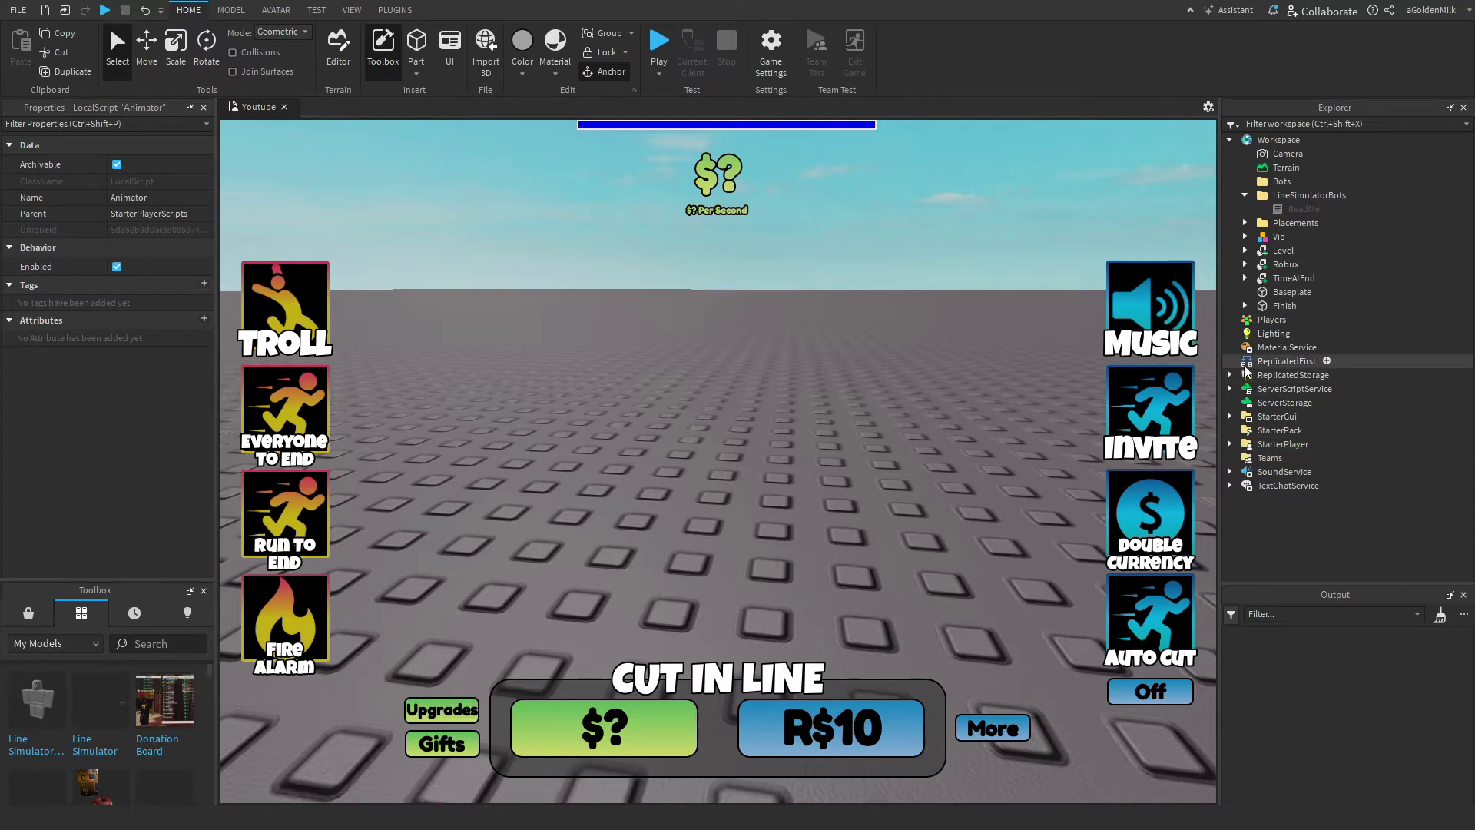
# Delete the leftover LineSimulatorBots folder from Workspace.
pyautogui.click(1272, 195)
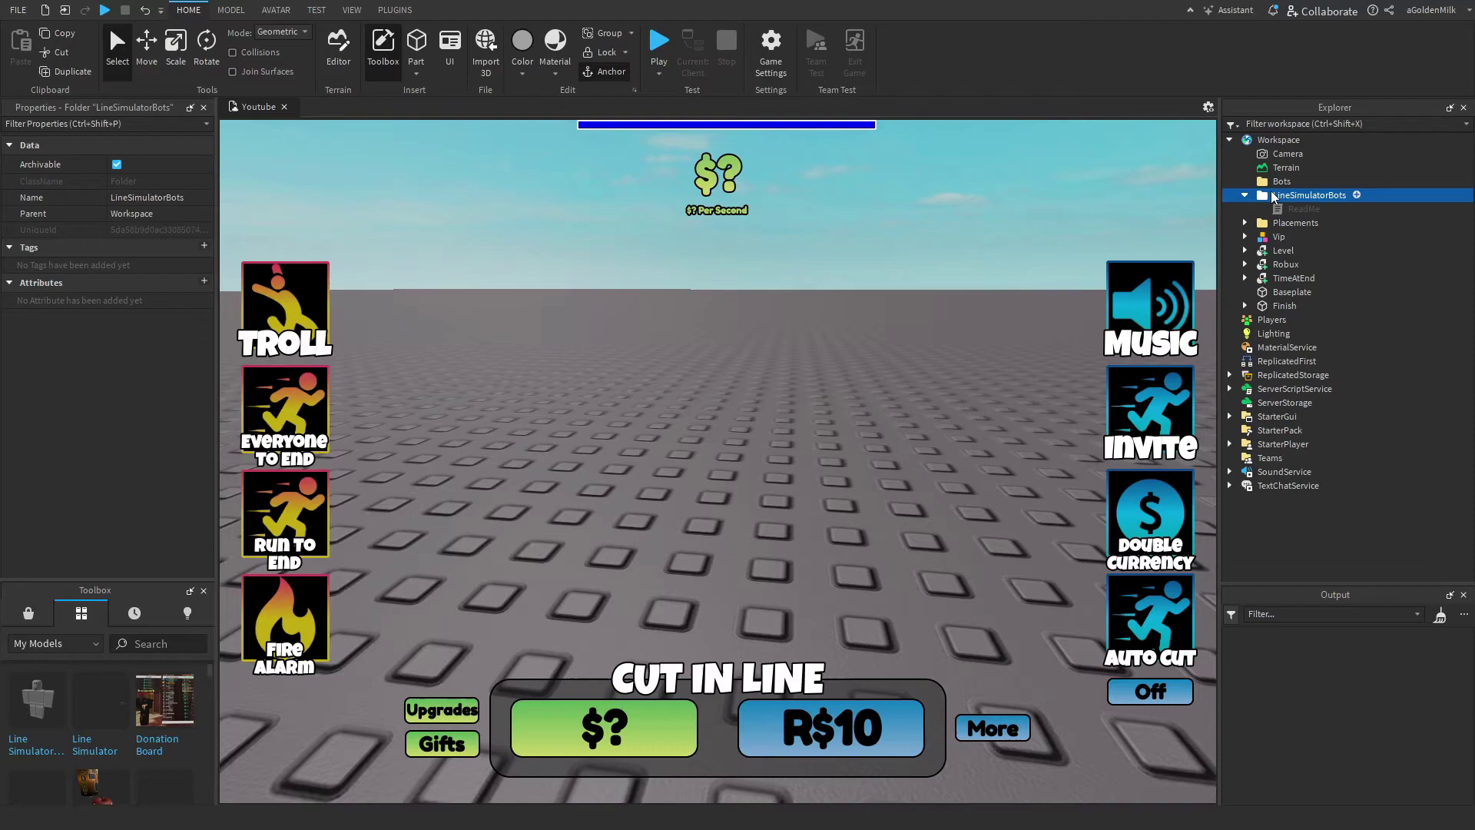
pyautogui.scroll(-3, 918, 379)
pyautogui.moveTo(918, 379); pyautogui.dragTo(912, 357, button='right')
pyautogui.press('w')
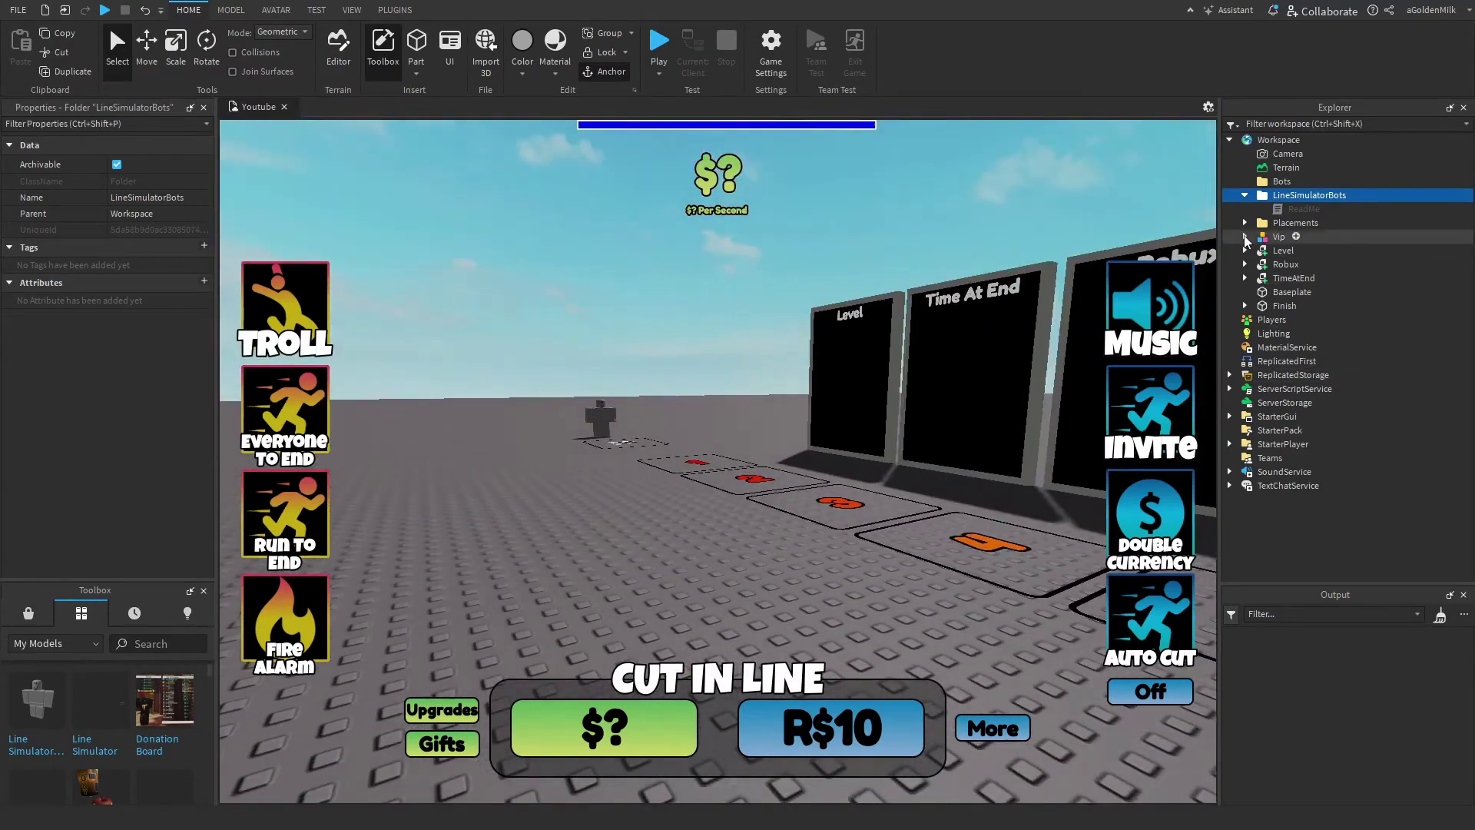
pyautogui.press('Delete')
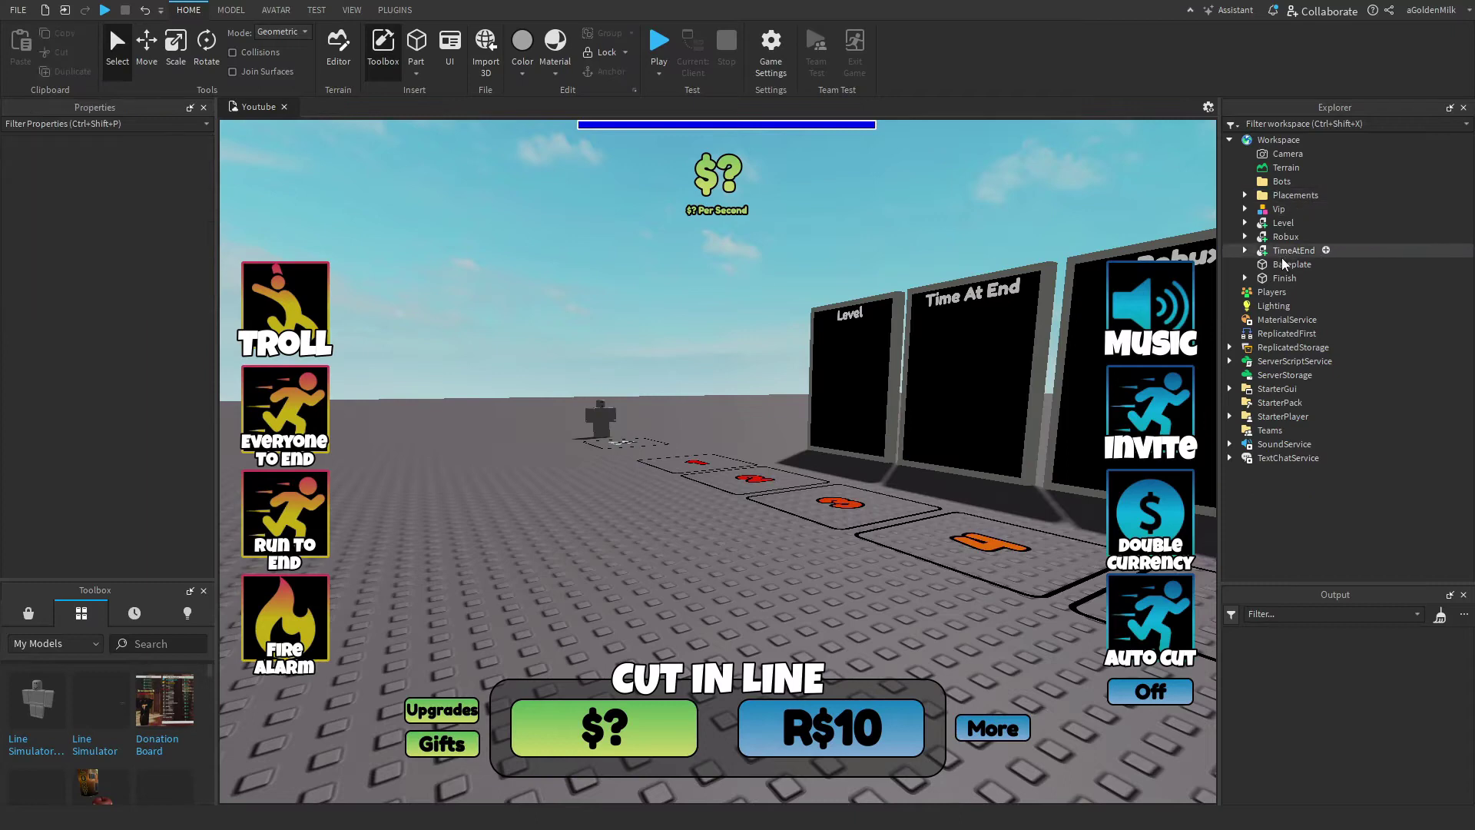
# Open the BotsList module inside the Bots script in ServerScriptService and examine the ID of the first entry.
pyautogui.click(1229, 361)
pyautogui.click(1245, 389)
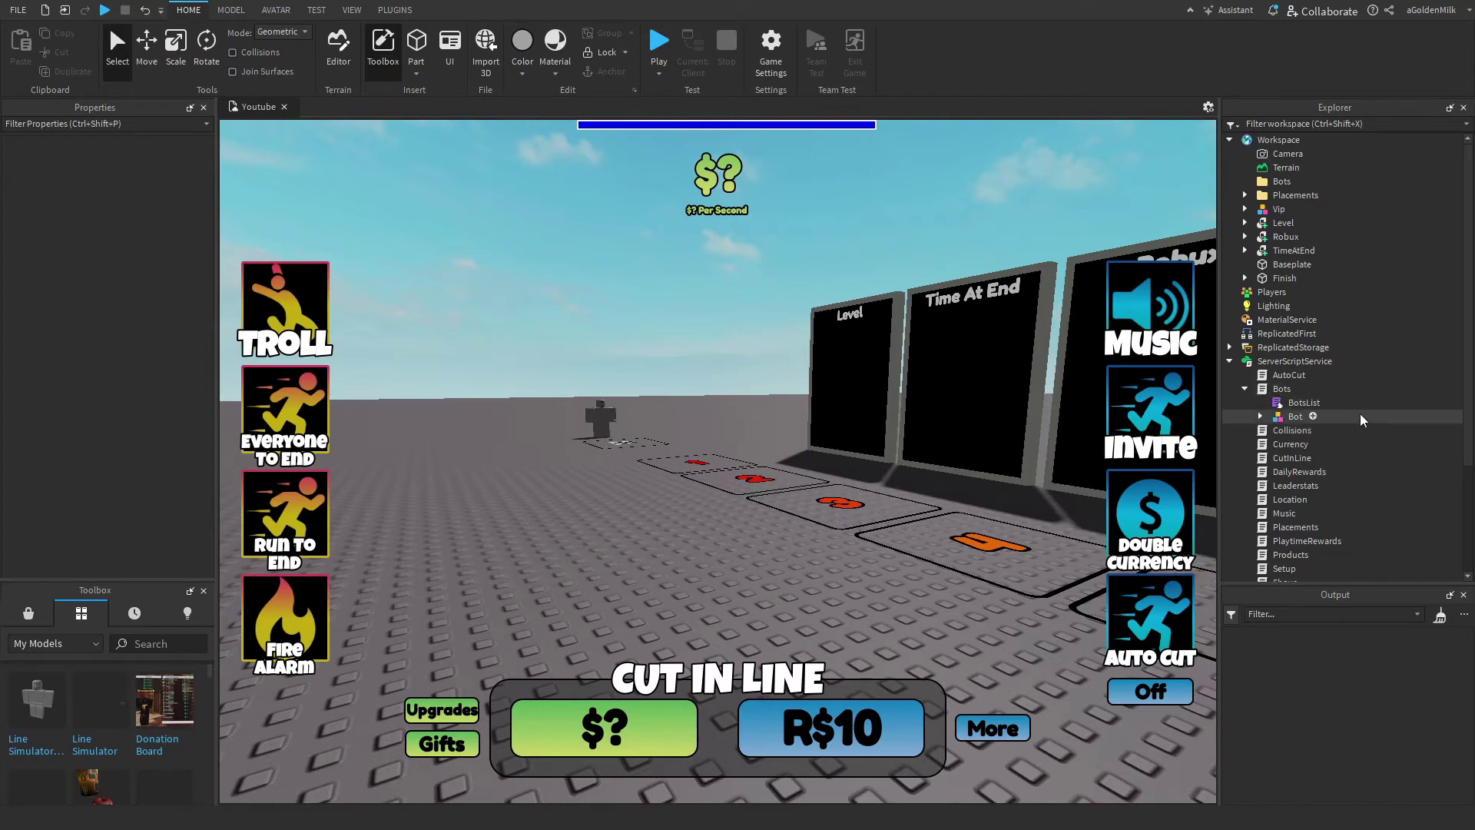
pyautogui.doubleClick(1303, 403)
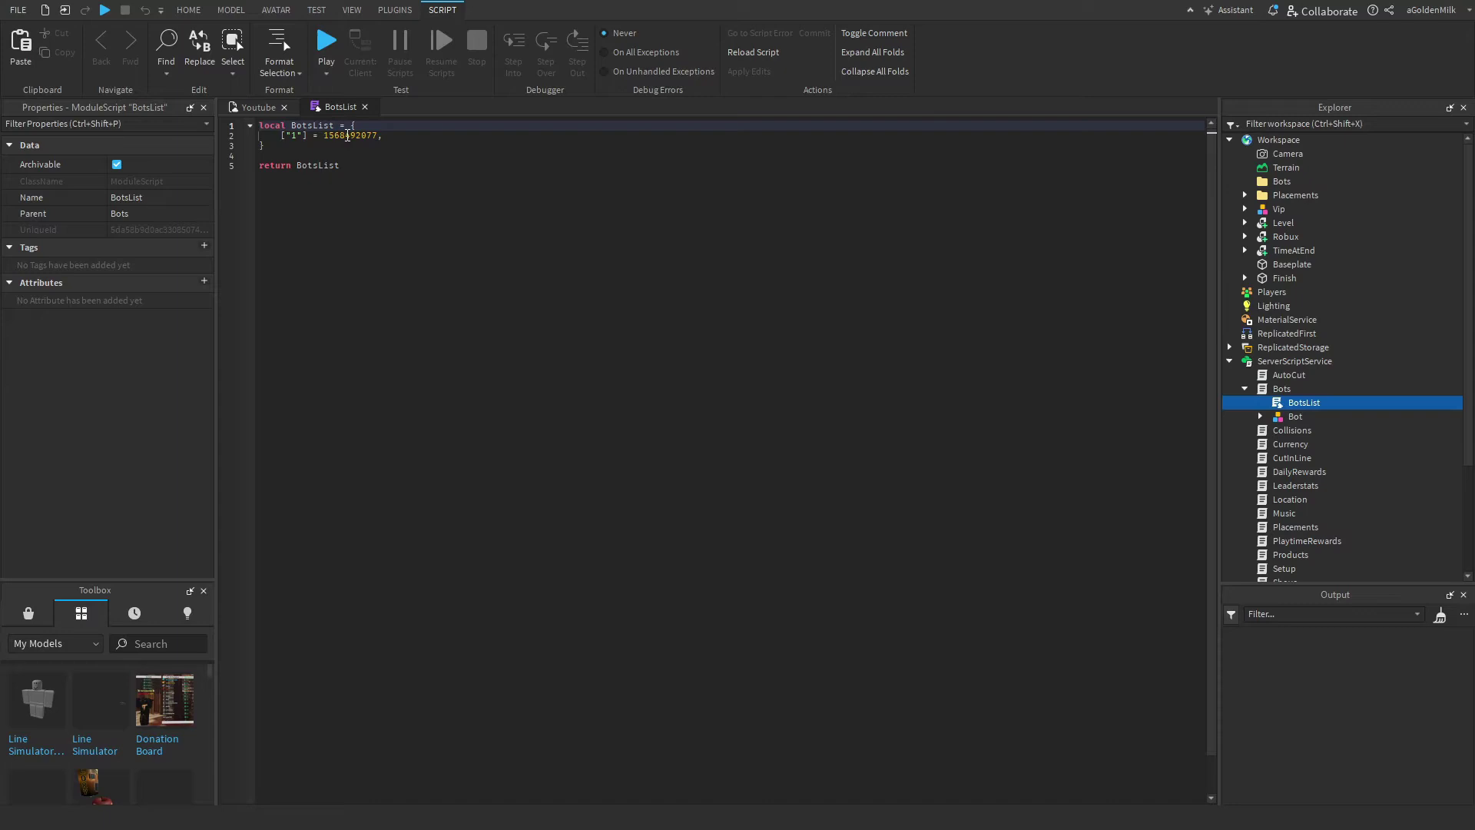
pyautogui.doubleClick(347, 135)
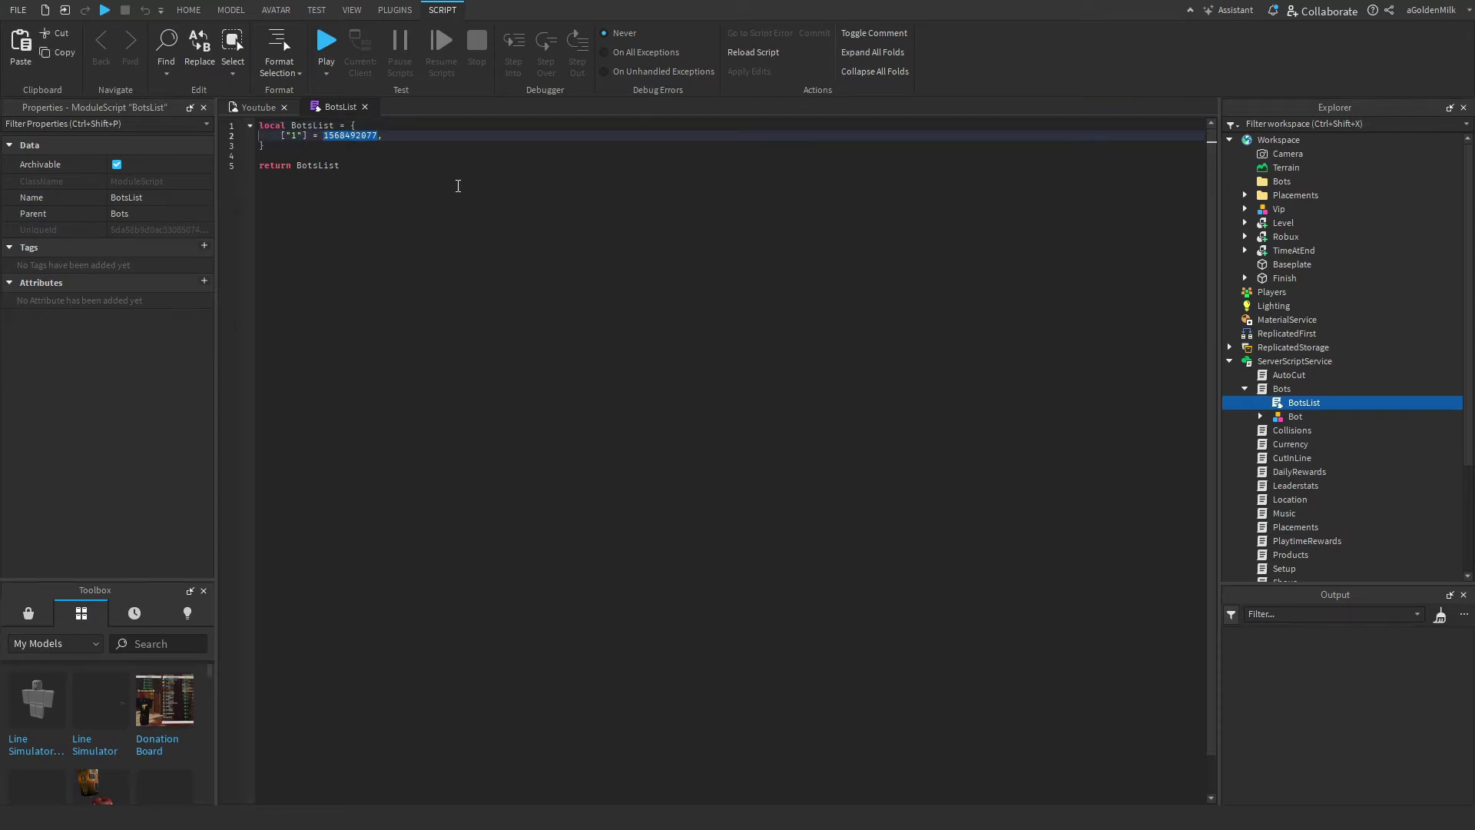
# Duplicate the bot entry onto a new line in the BotsList table and set the copy's key to "2".
pyautogui.click(457, 185)
pyautogui.click(422, 133)
pyautogui.hotkey('shift', 'Home')
pyautogui.hotkey('ctrl', 'c')
pyautogui.click(423, 133)
pyautogui.press('Return')
pyautogui.hotkey('ctrl', 'v')
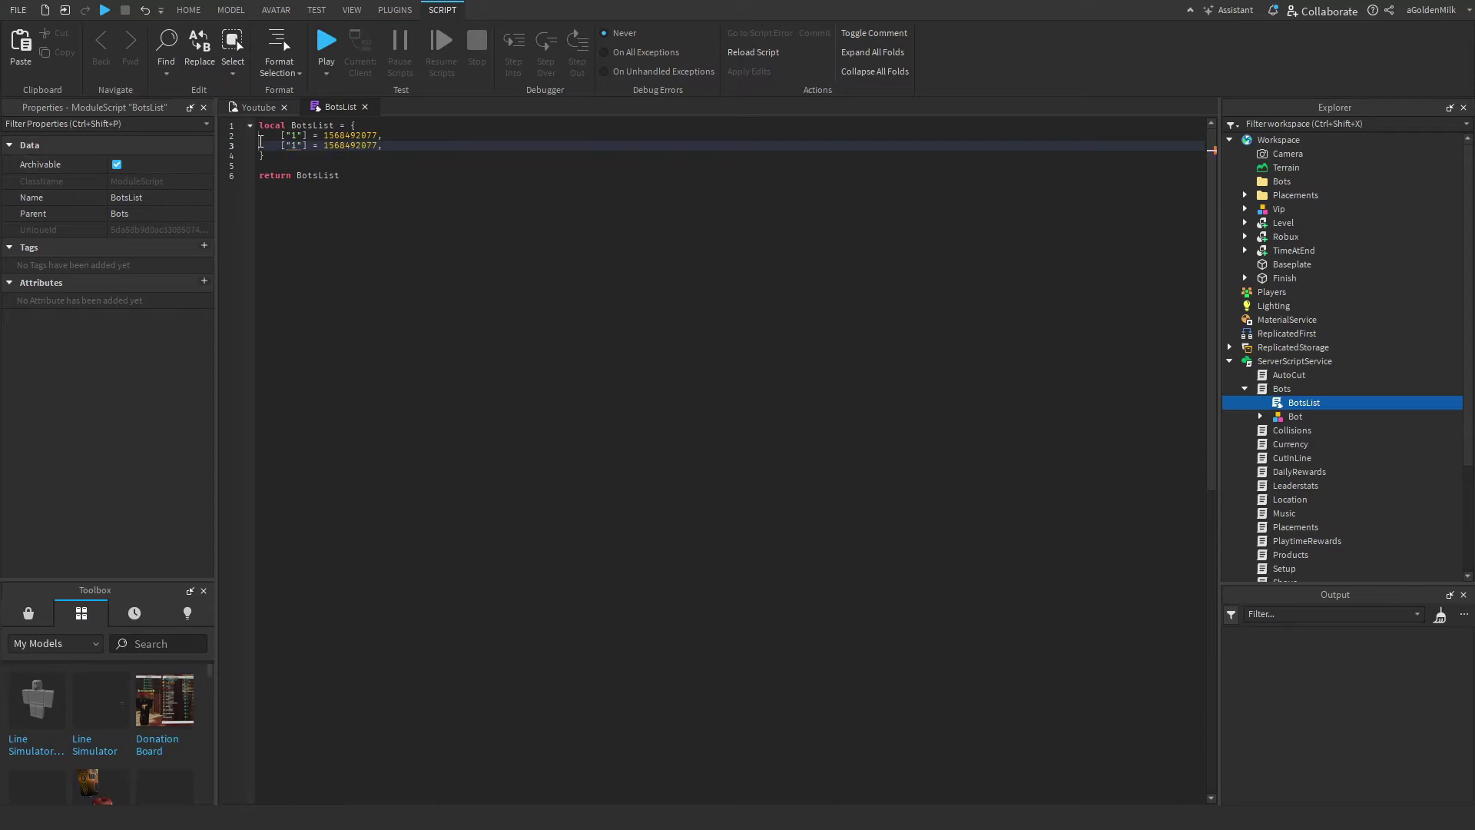
pyautogui.press('BackSpace')
pyautogui.write('2')
pyautogui.doubleClick(351, 146)
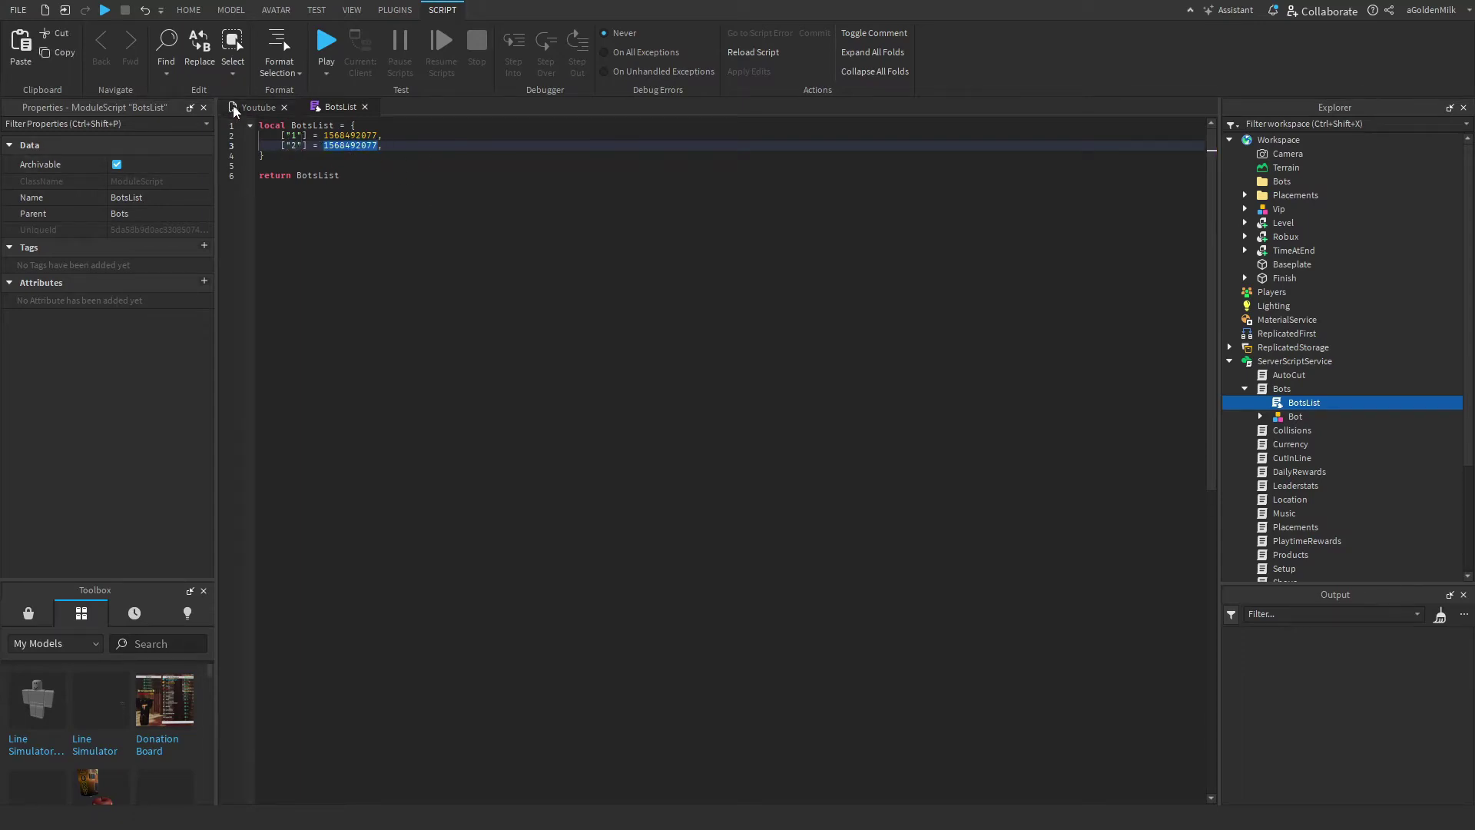
# Remove the entry with key "2" and its empty line from the BotsList table.
pyautogui.moveTo(382, 146); pyautogui.dragTo(195, 145)
pyautogui.press('BackSpace')
pyautogui.press('BackSpace')
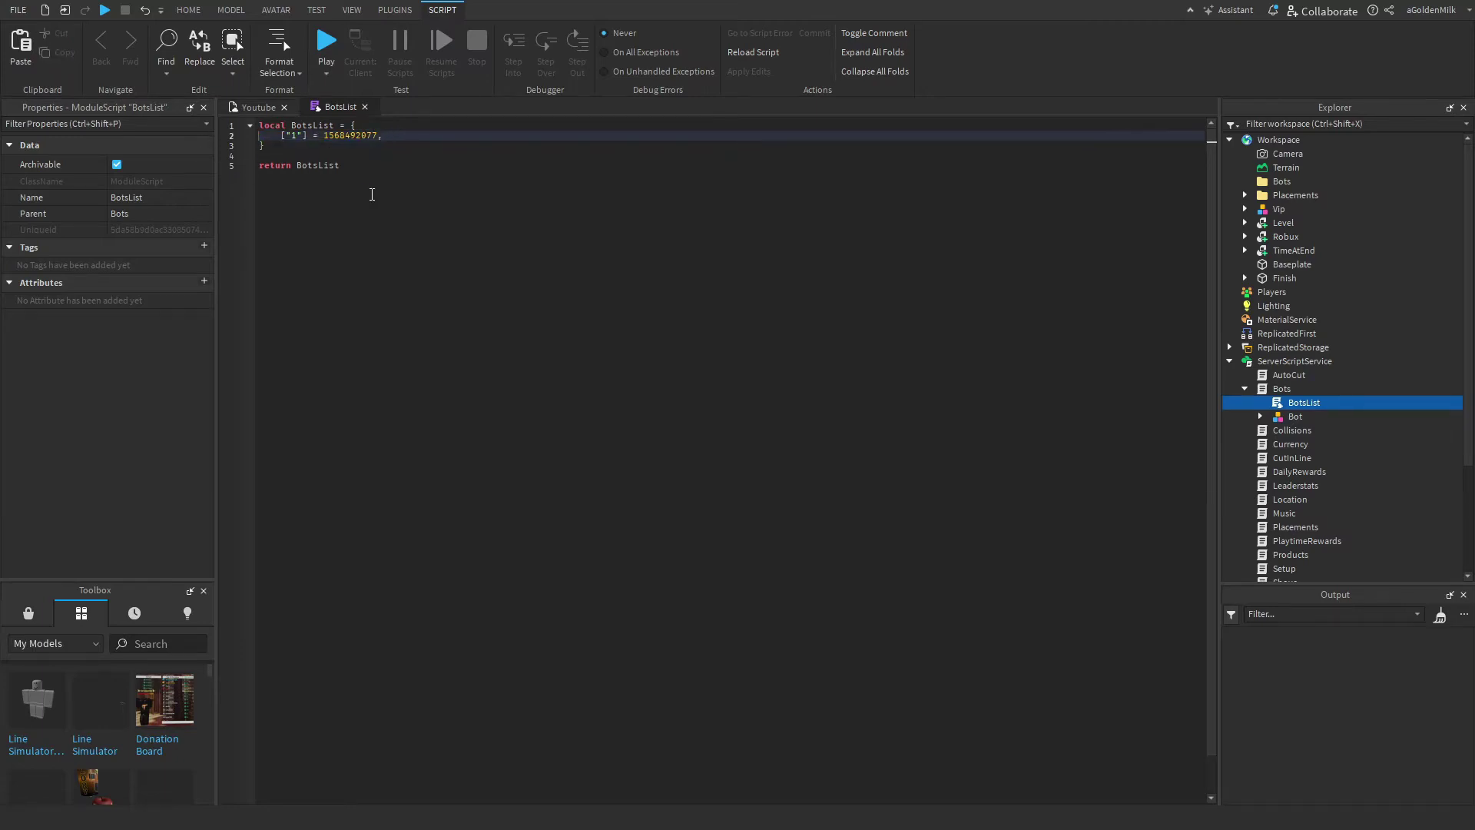
# Review the key and ID of the remaining bot entry, and close the BotsList script.
pyautogui.doubleClick(295, 136)
pyautogui.click(362, 128)
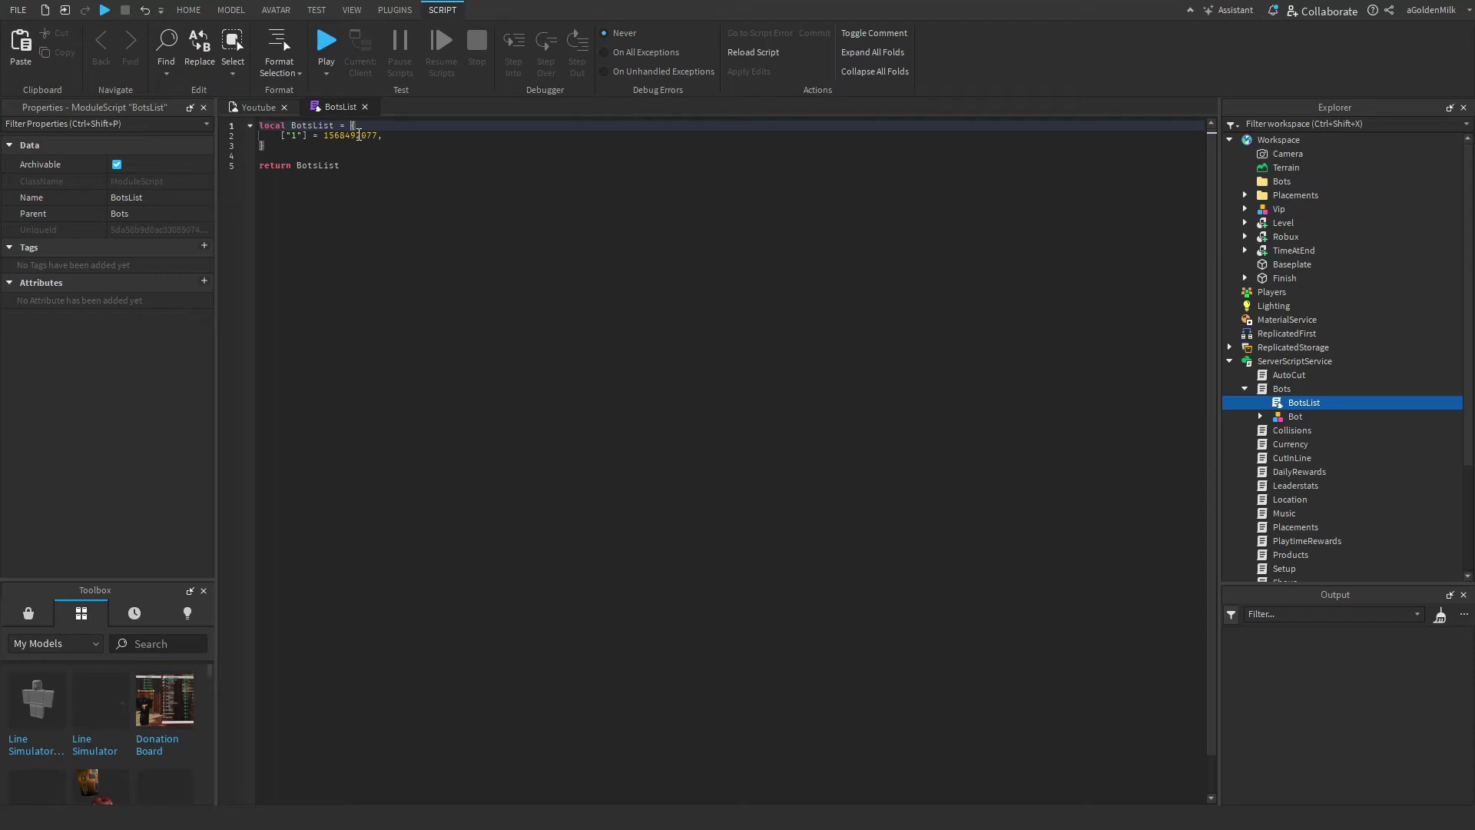
pyautogui.doubleClick(351, 136)
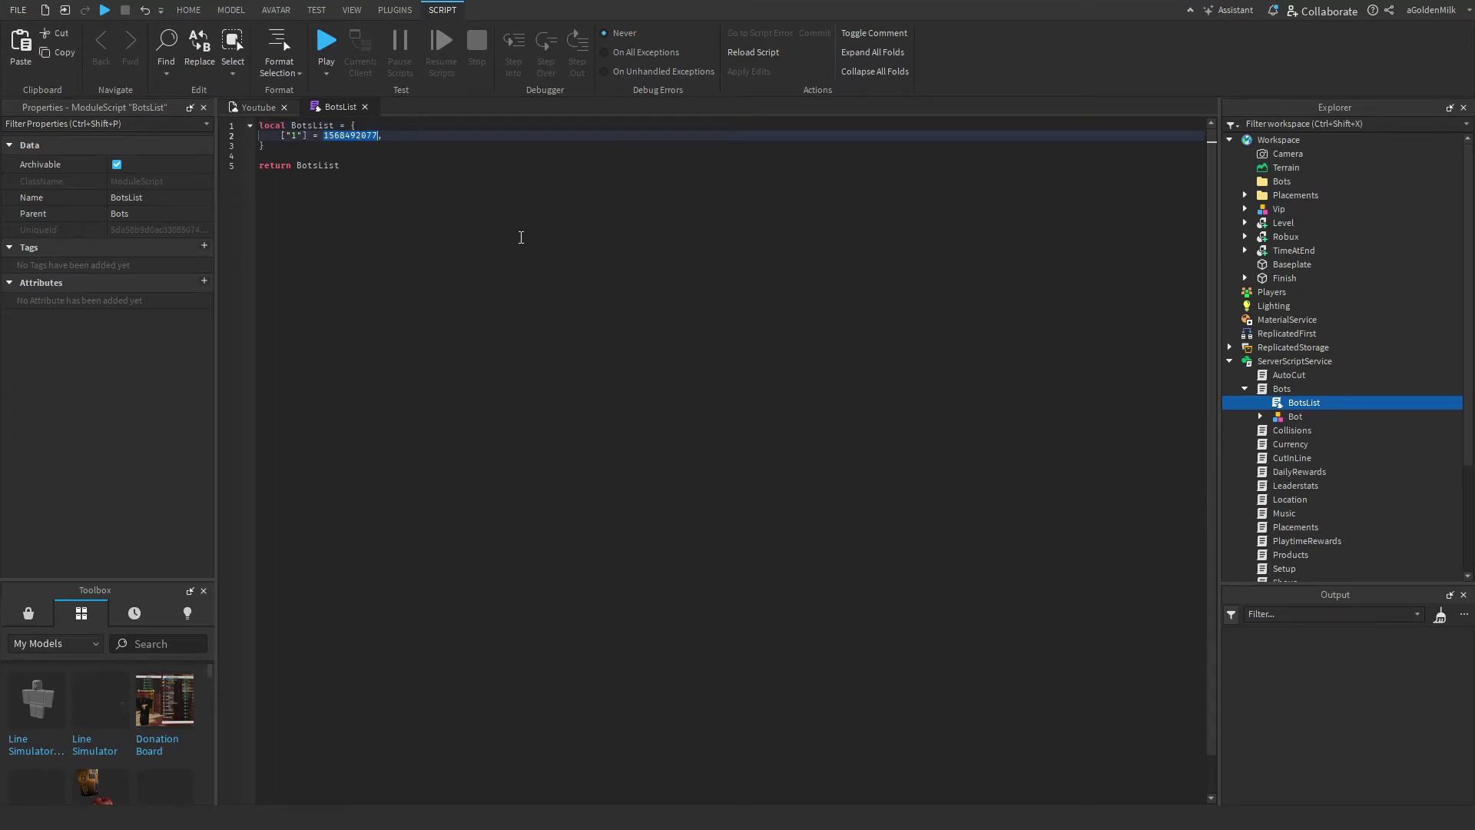
pyautogui.click(365, 106)
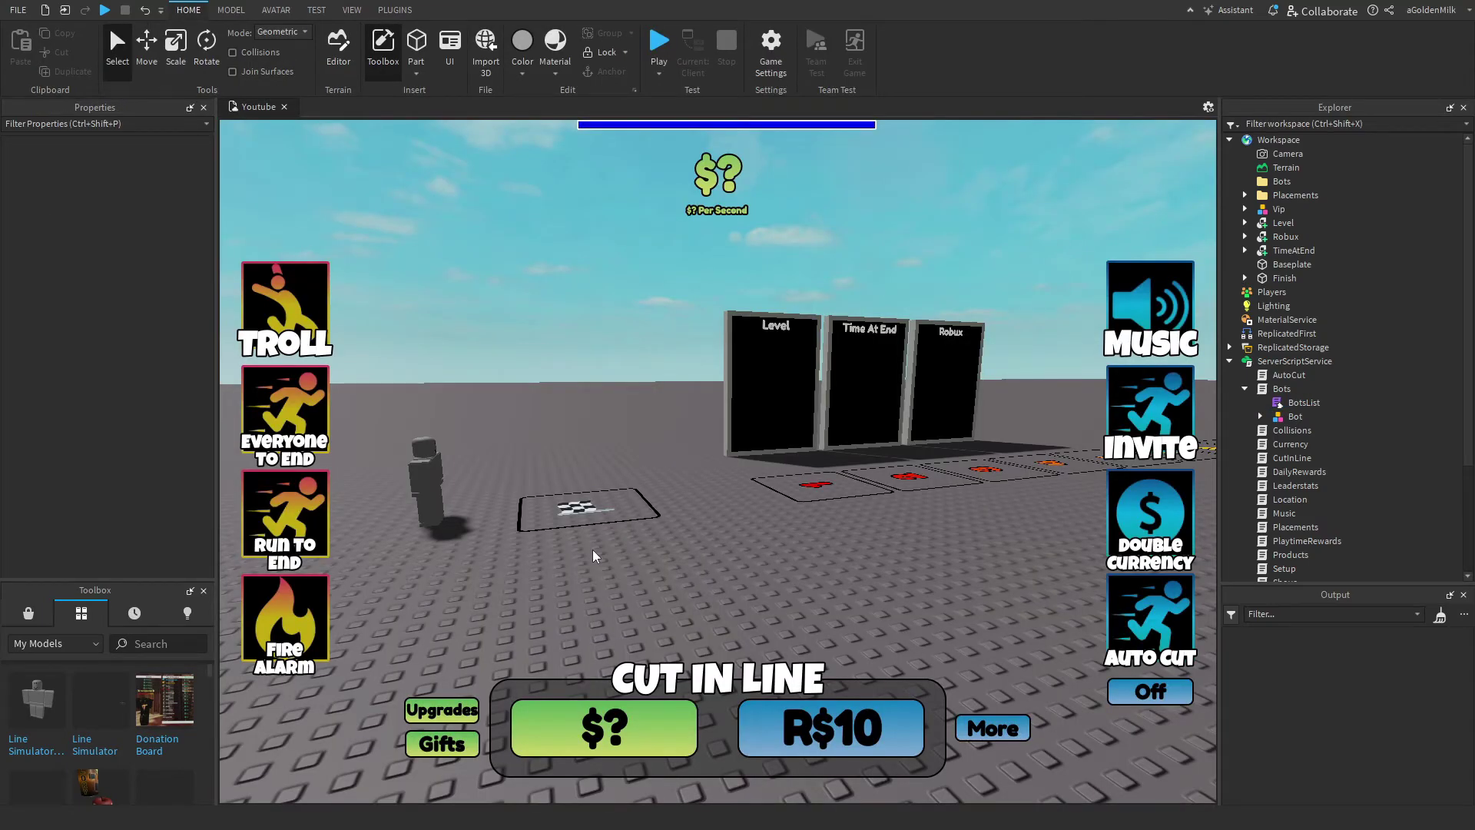
# Start a playtest, dismiss the daily rewards and inspect the bots standing in the line.
pyautogui.press('F5')
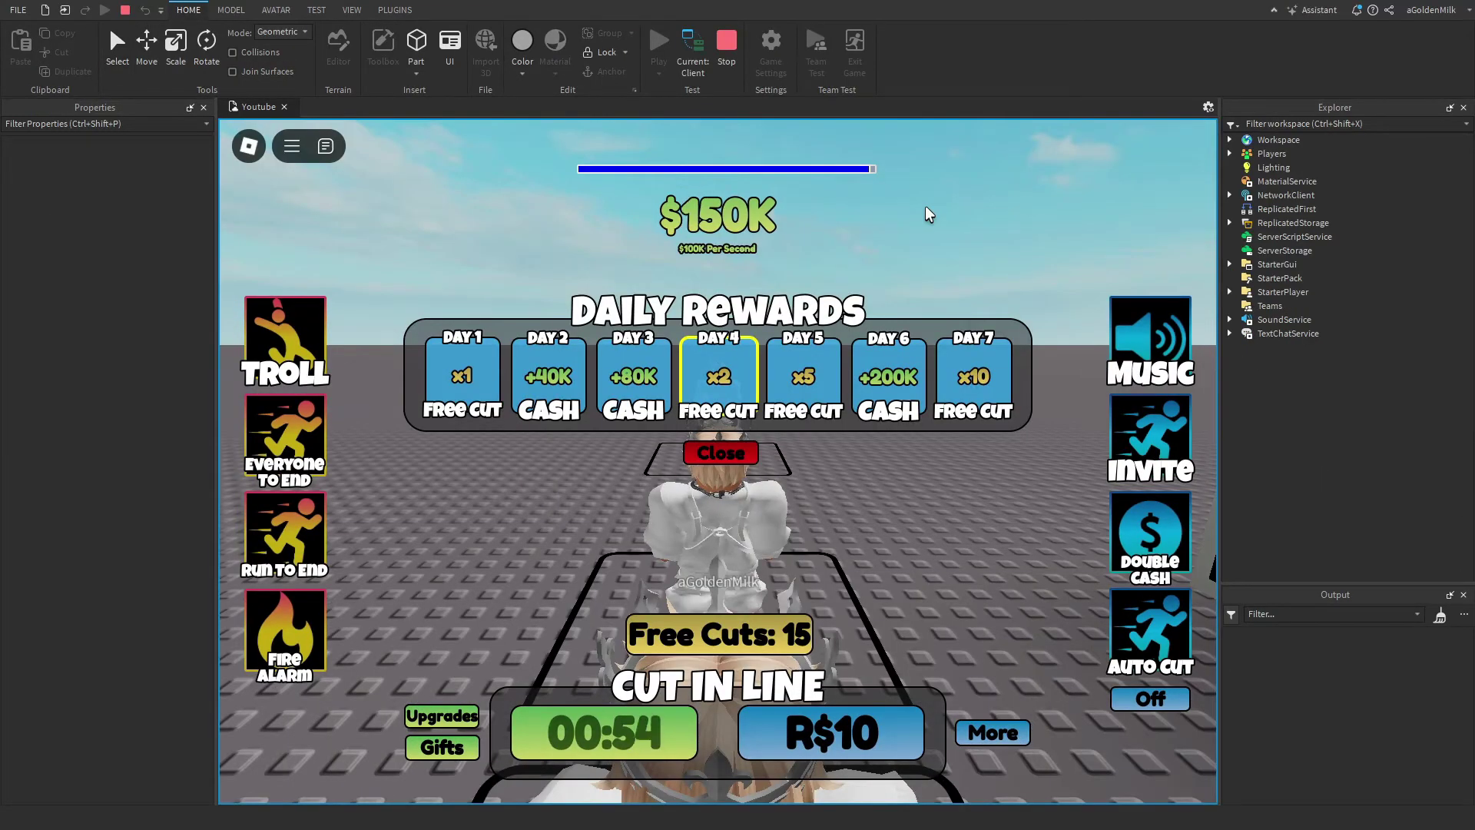
pyautogui.click(776, 452)
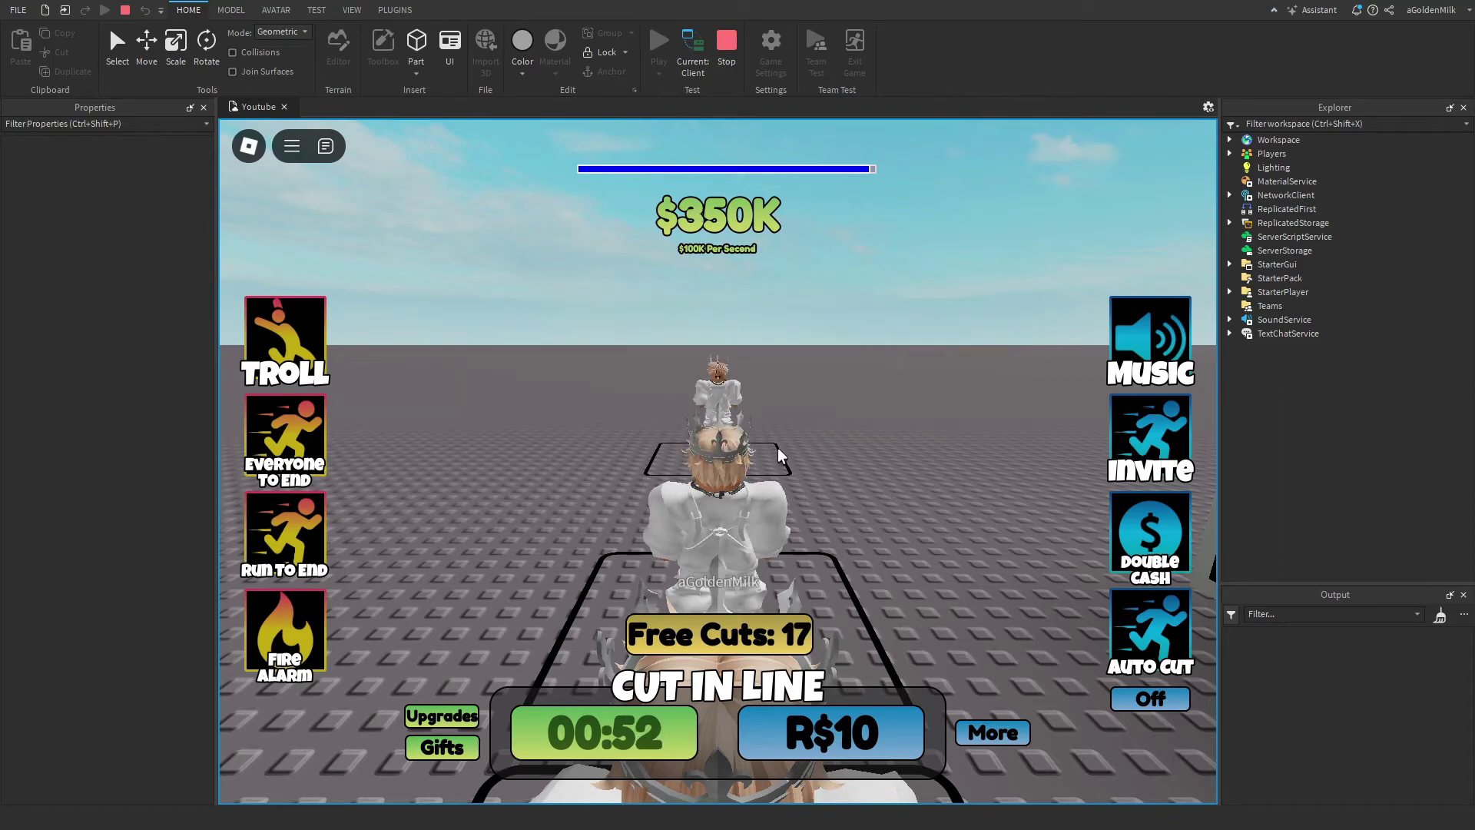
pyautogui.moveTo(778, 447); pyautogui.dragTo(777, 447, button='right')
pyautogui.scroll(-2, 778, 447)
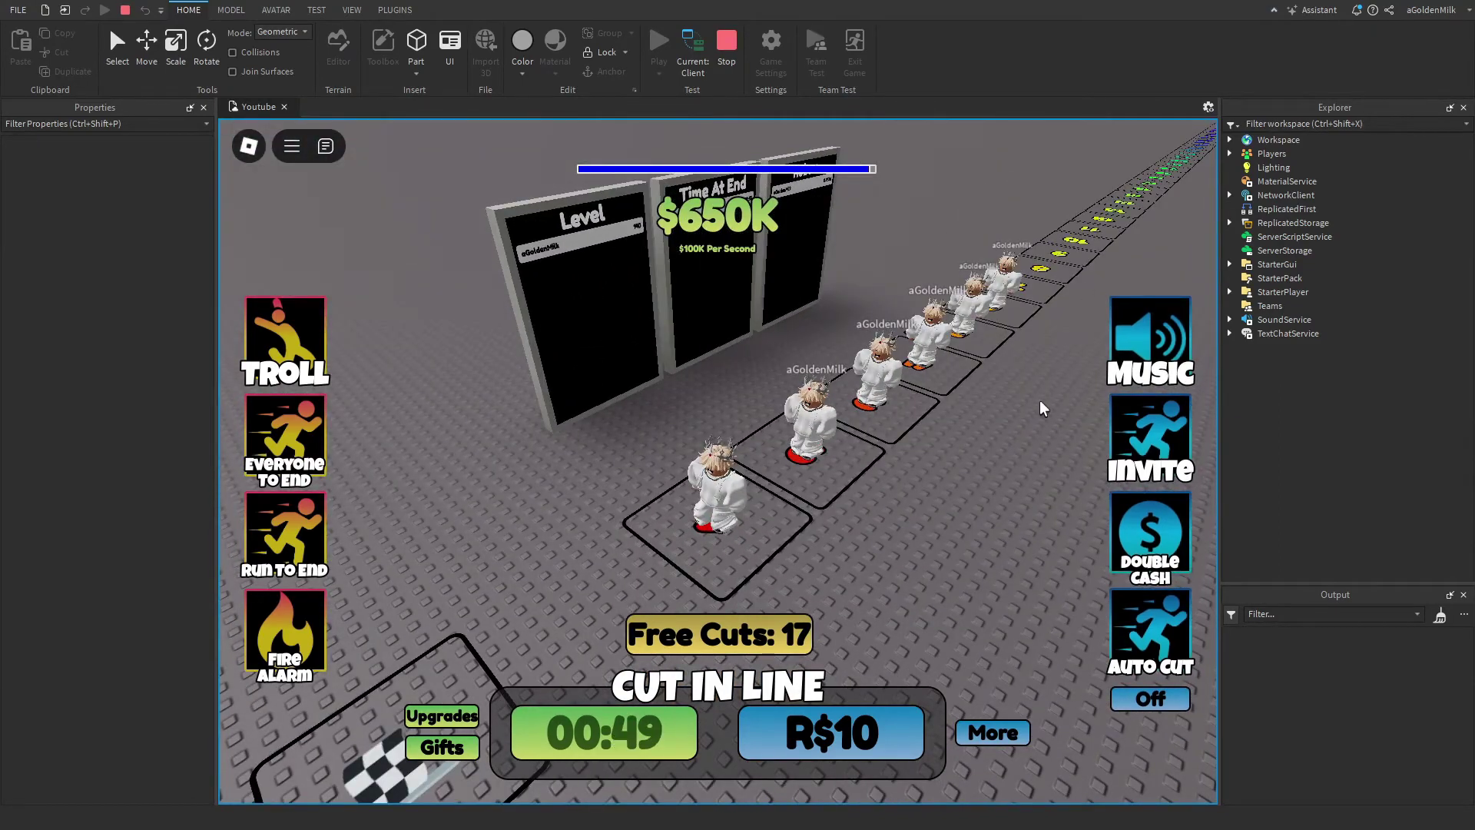
pyautogui.scroll(-2, 1011, 369)
pyautogui.moveTo(1010, 369); pyautogui.dragTo(1011, 368, button='right')
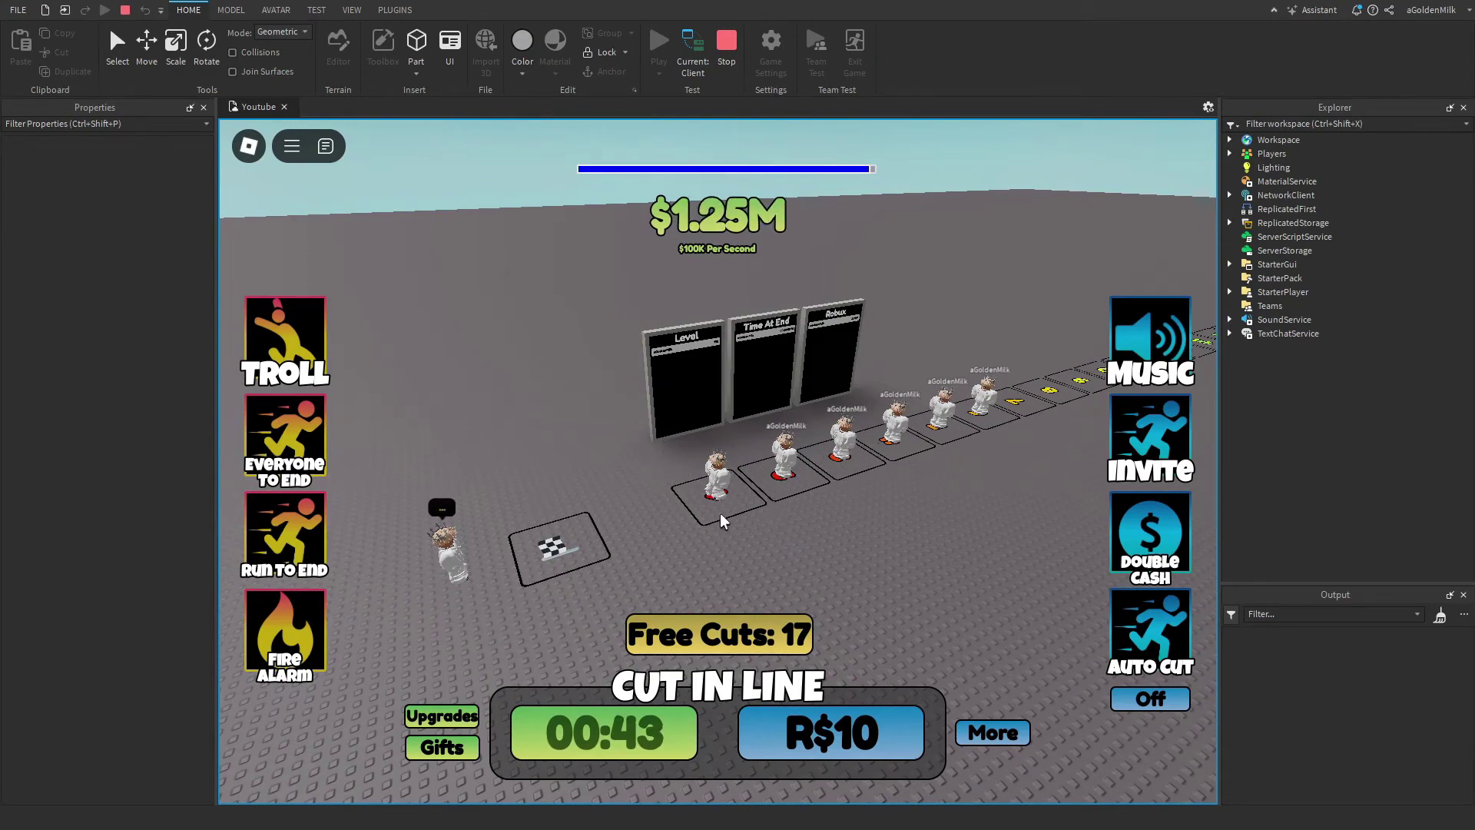
pyautogui.scroll(3, 952, 599)
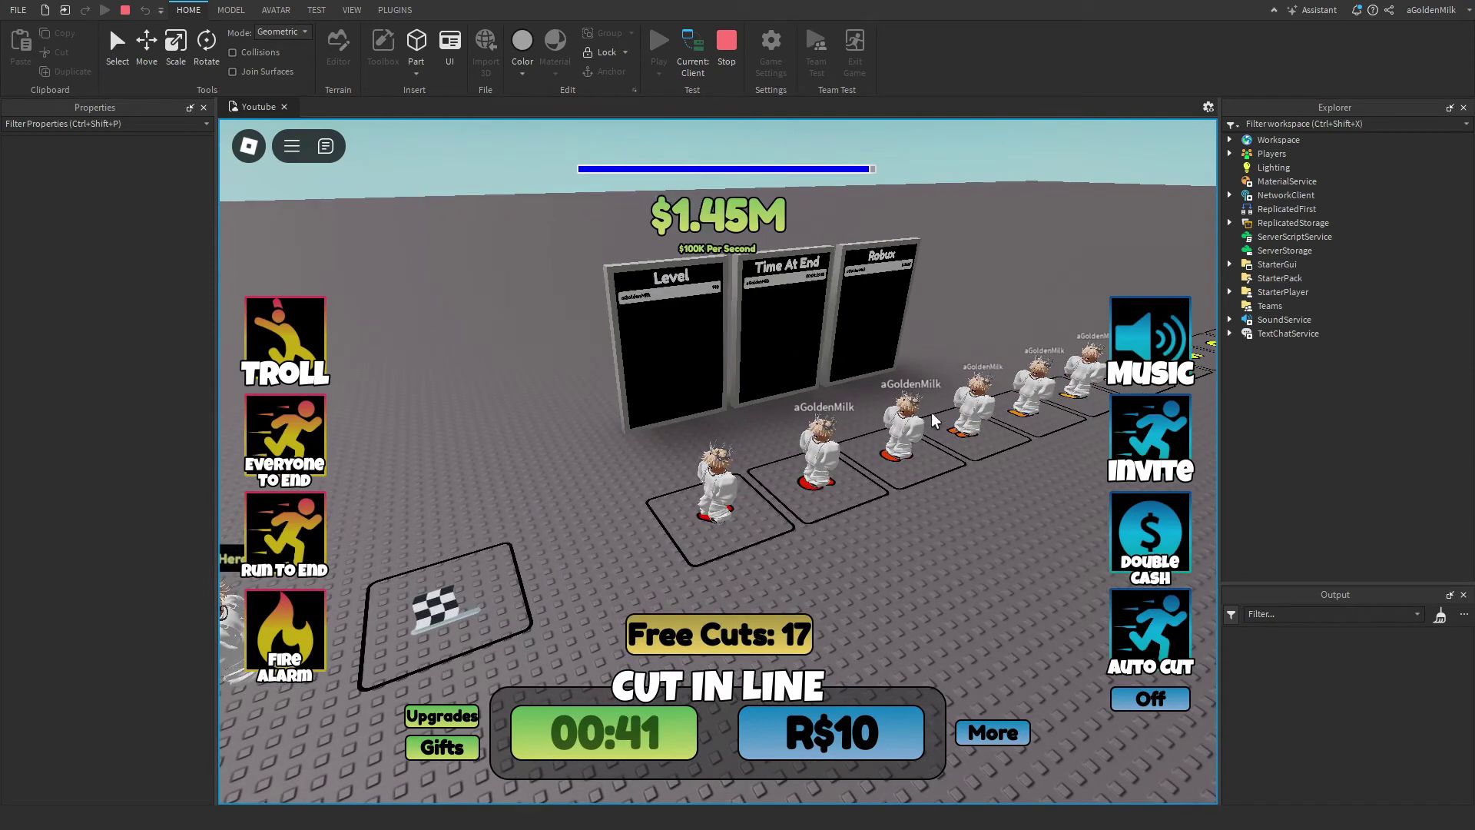
pyautogui.moveTo(932, 418); pyautogui.dragTo(772, 450, button='right')
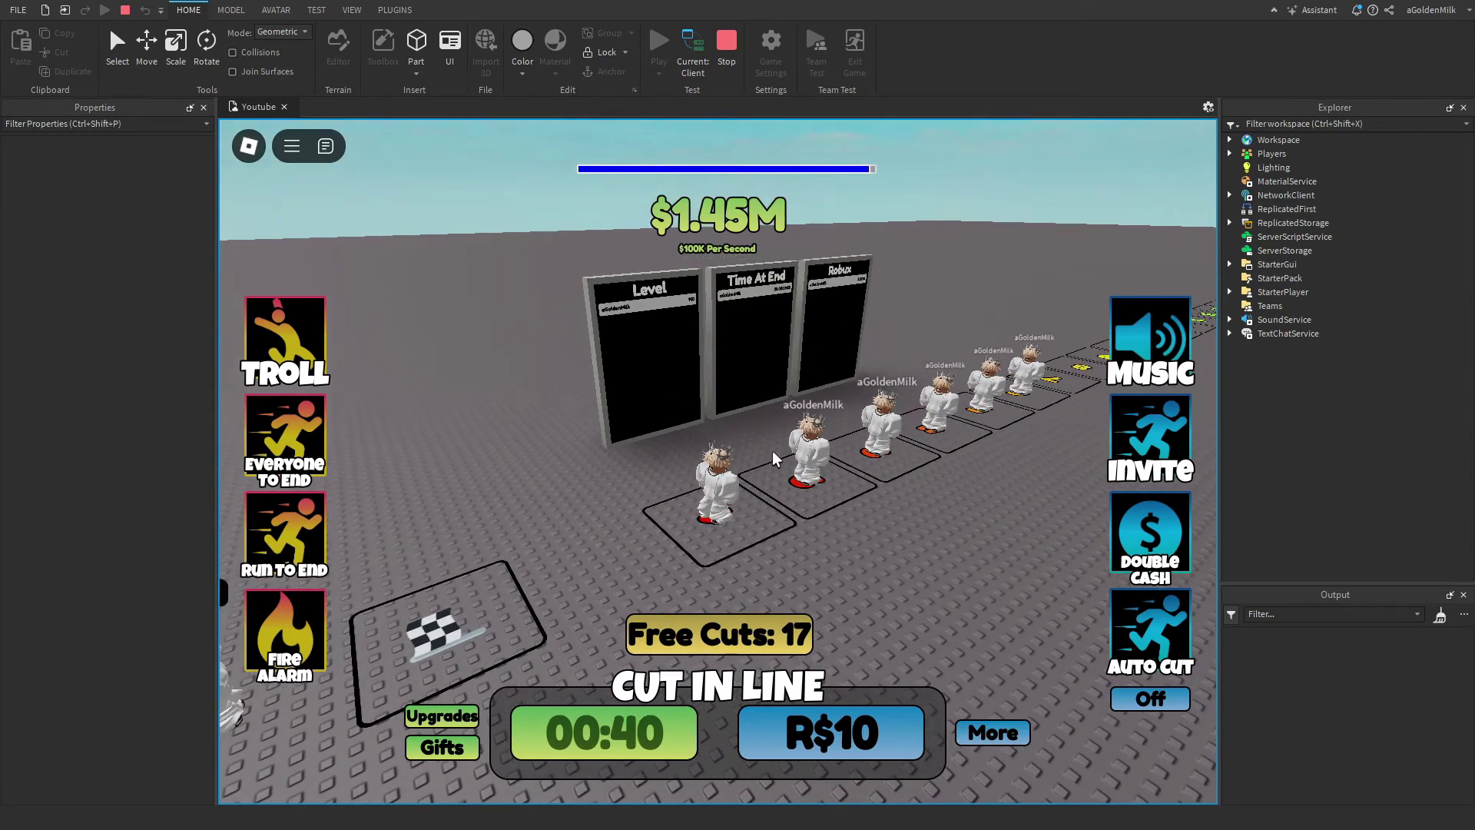
# Expand the line actions and test stepping back, a free cut, a shove and a cash cut against the bots.
pyautogui.click(992, 732)
pyautogui.click(642, 750)
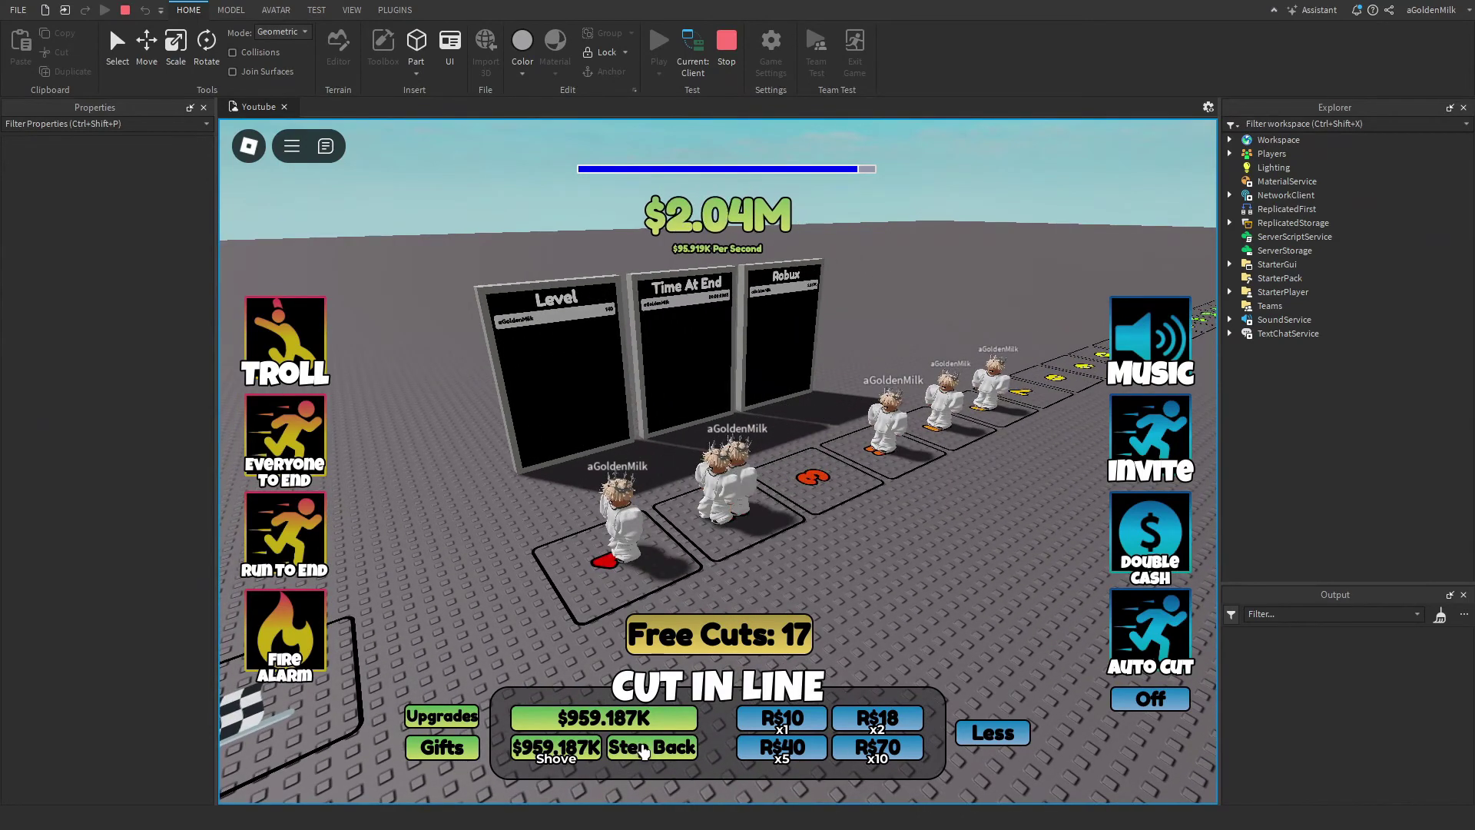
pyautogui.click(642, 750)
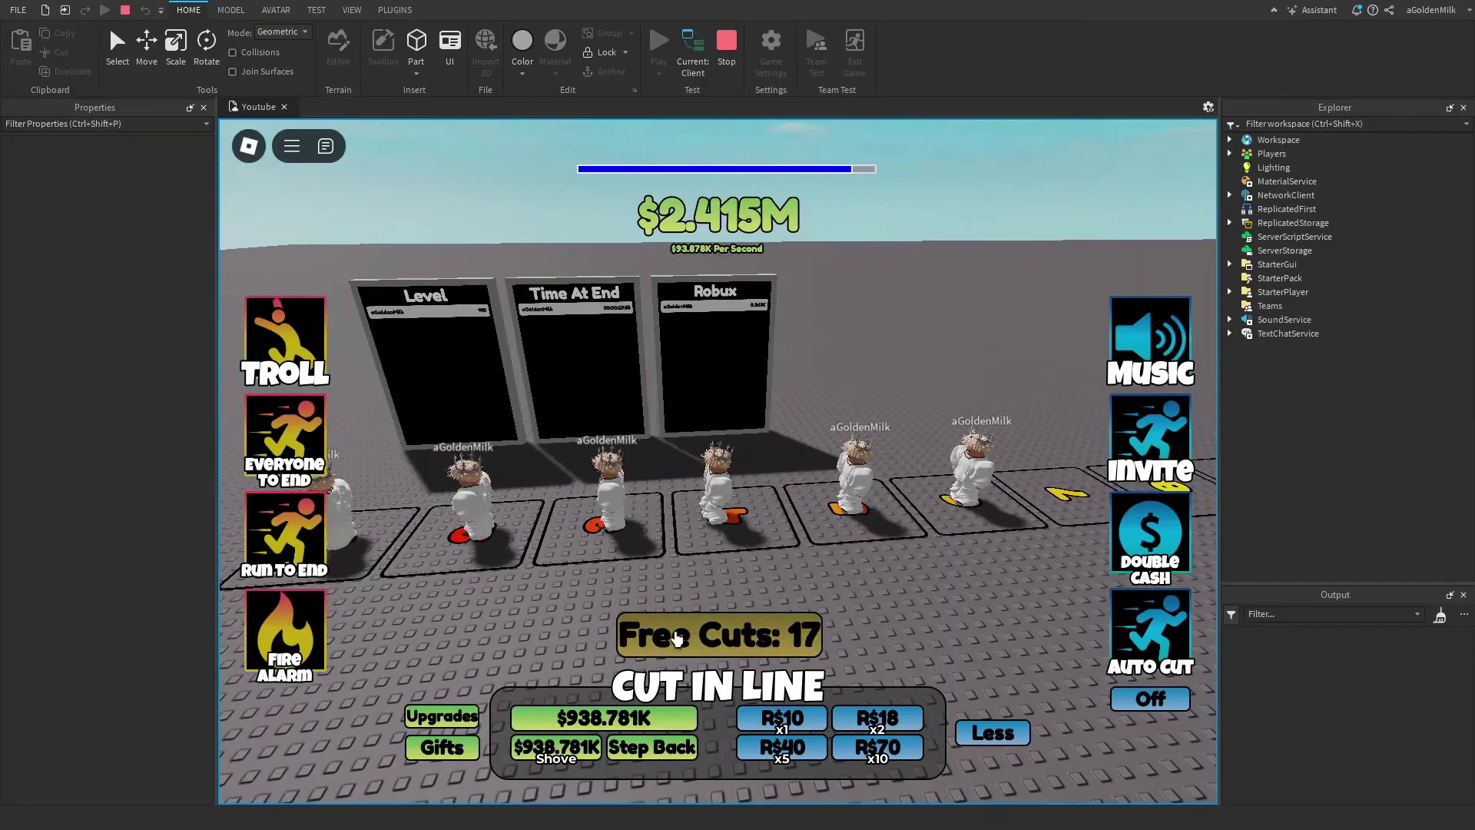
pyautogui.click(703, 634)
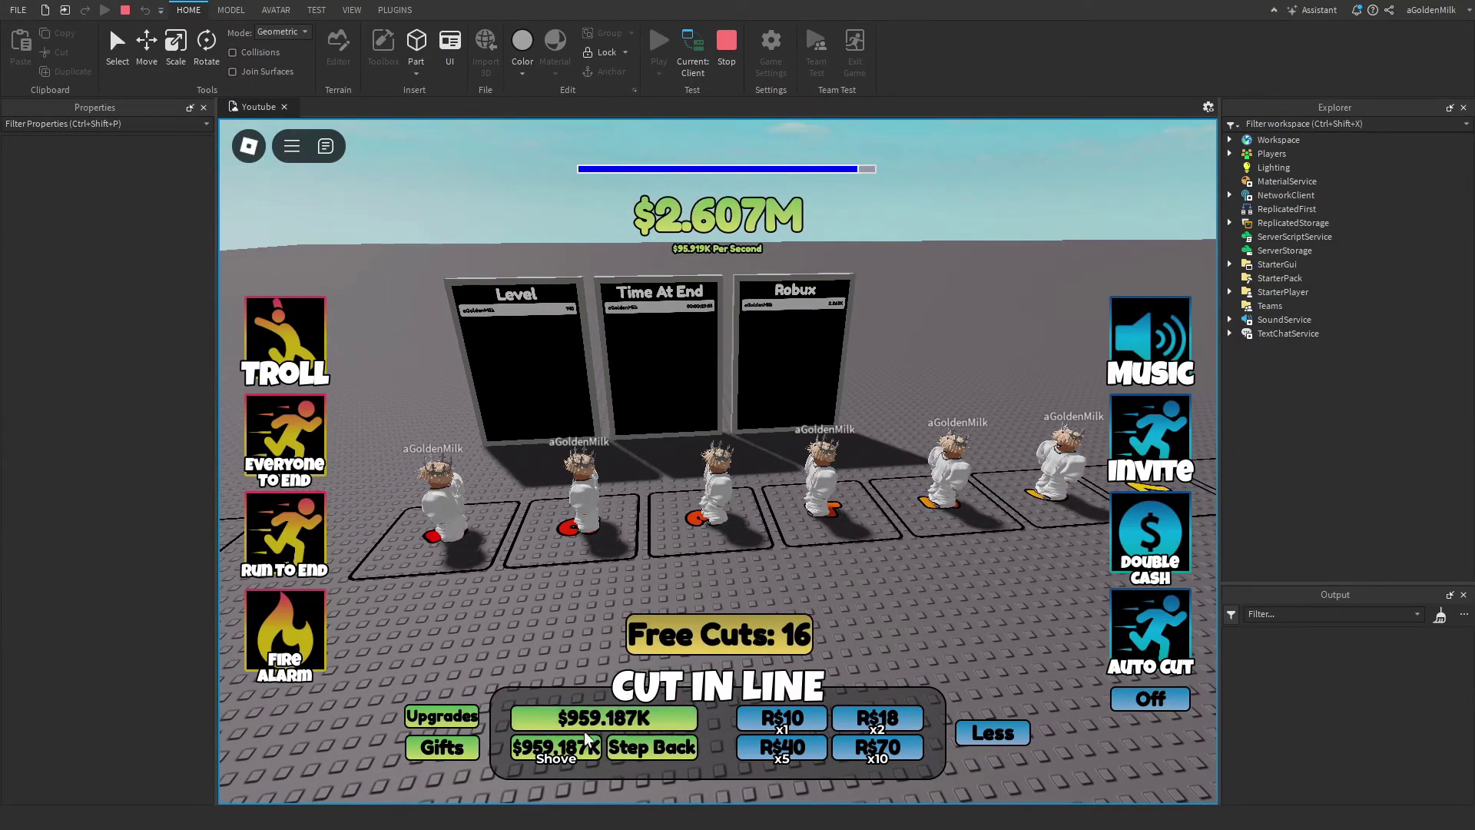
pyautogui.click(570, 754)
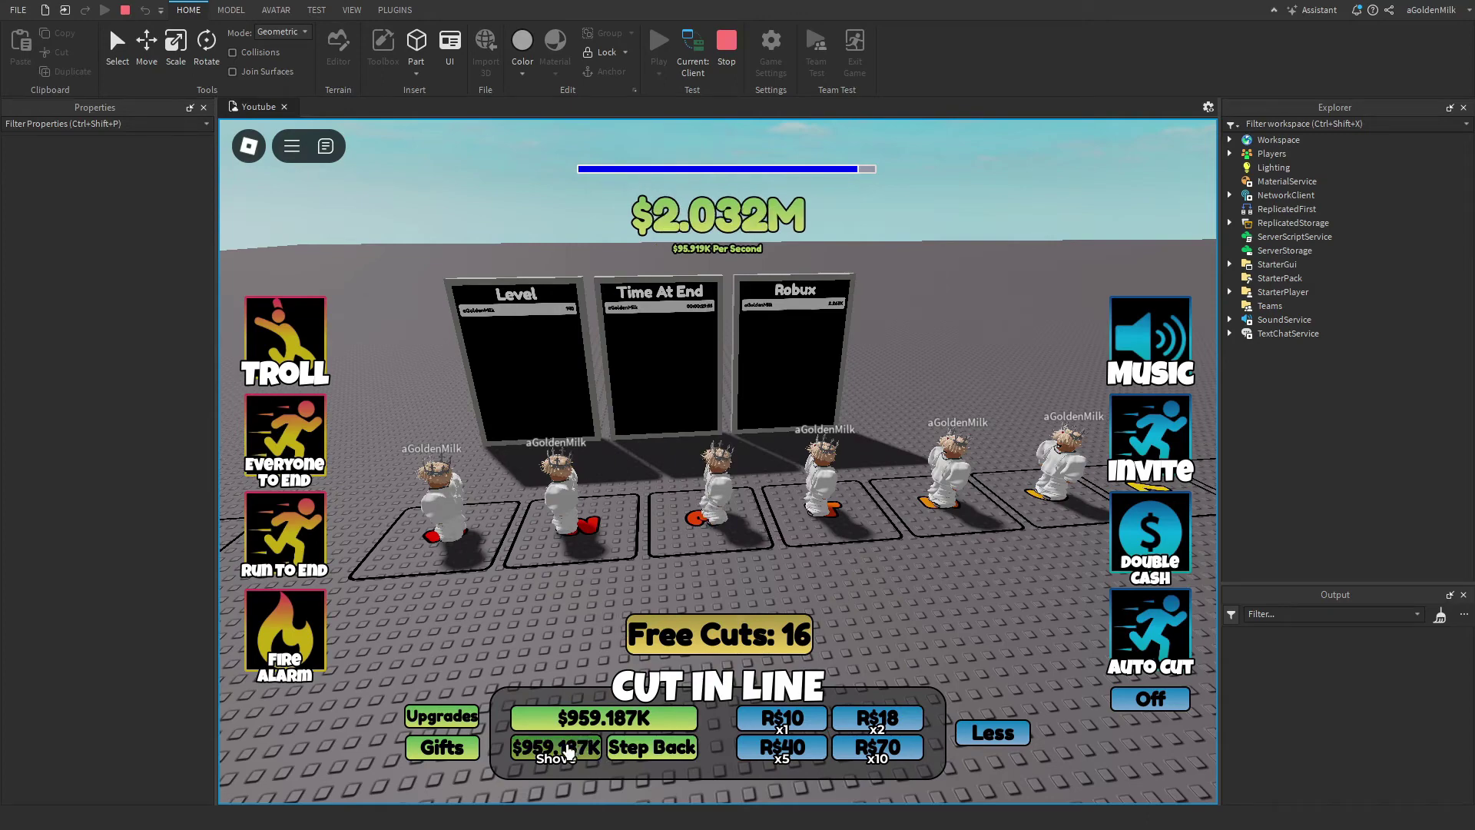
pyautogui.click(582, 720)
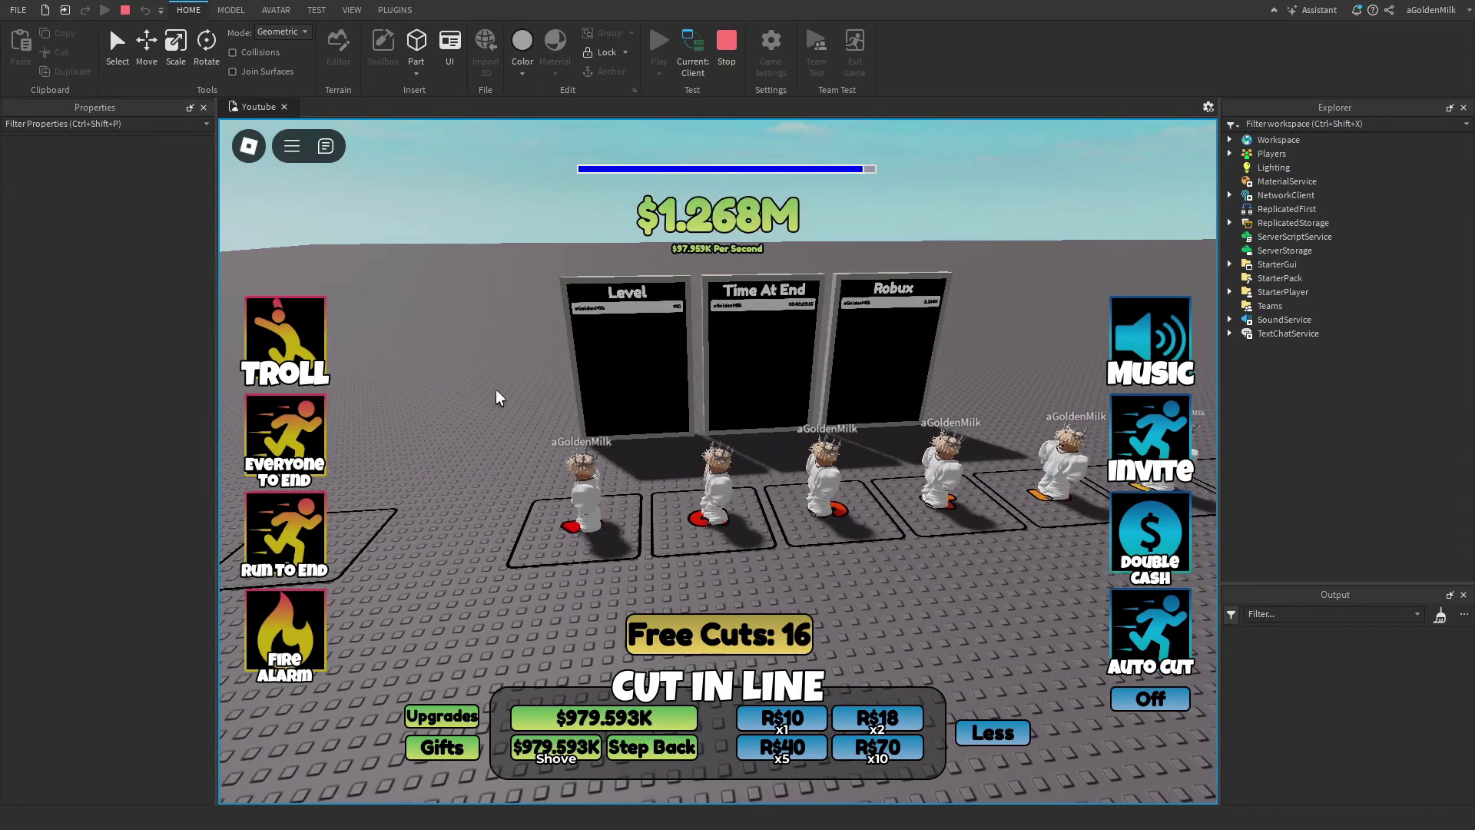
# Send the bot in position 3 to the start with a Troll test purchase, and close the Troll view.
pyautogui.click(284, 342)
pyautogui.click(987, 495)
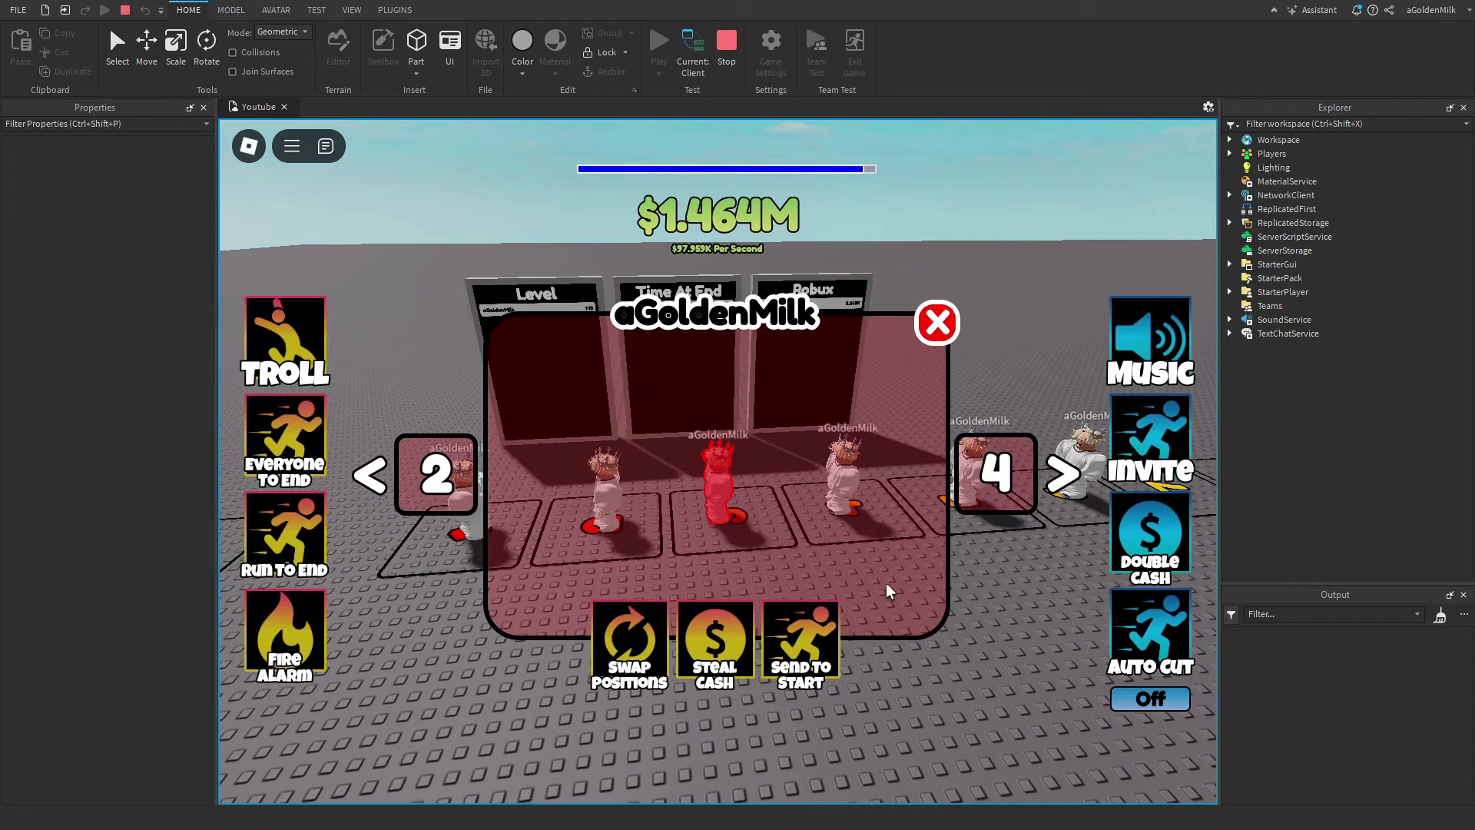
pyautogui.click(799, 638)
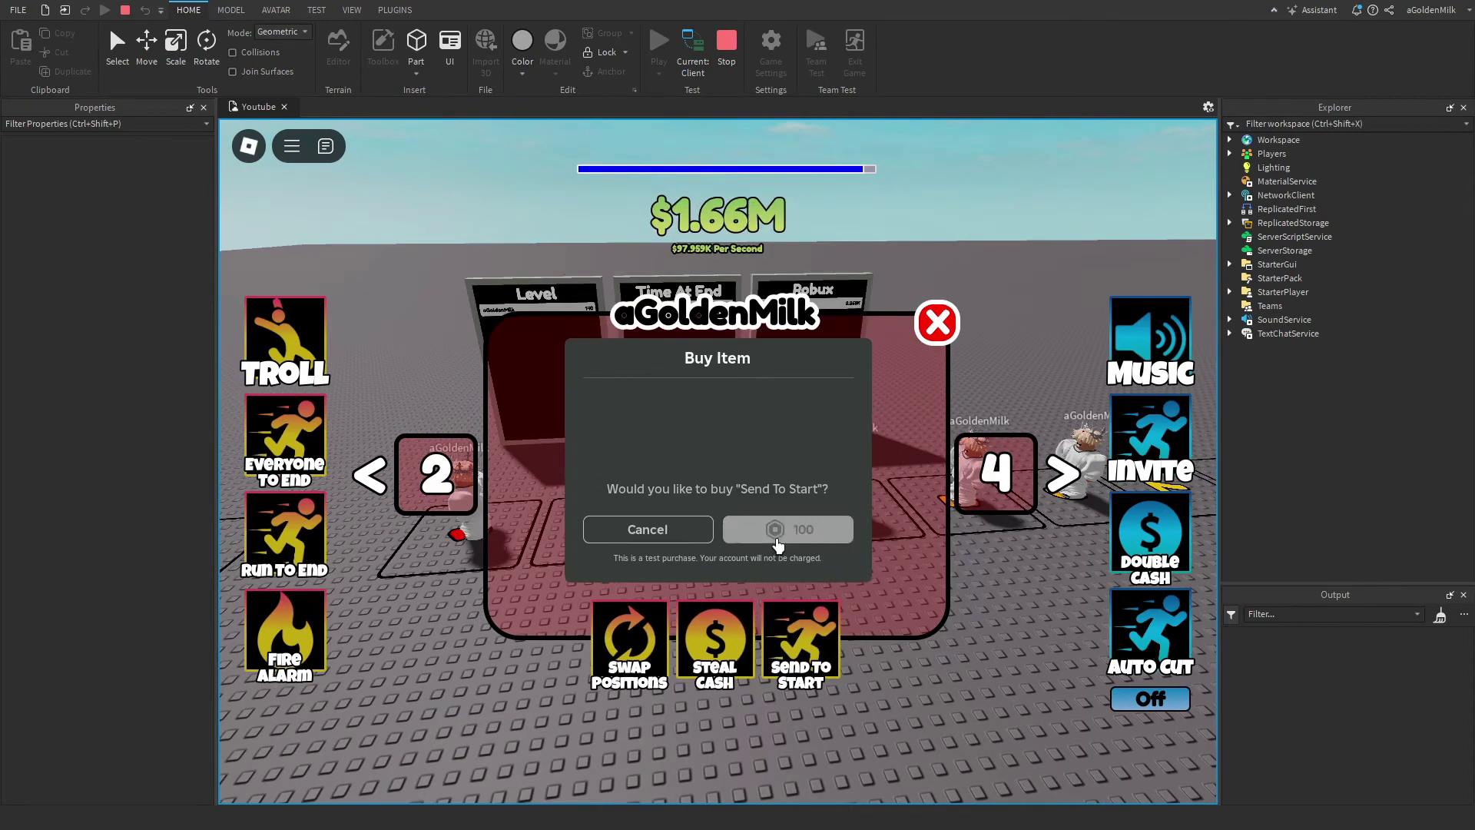
pyautogui.click(776, 532)
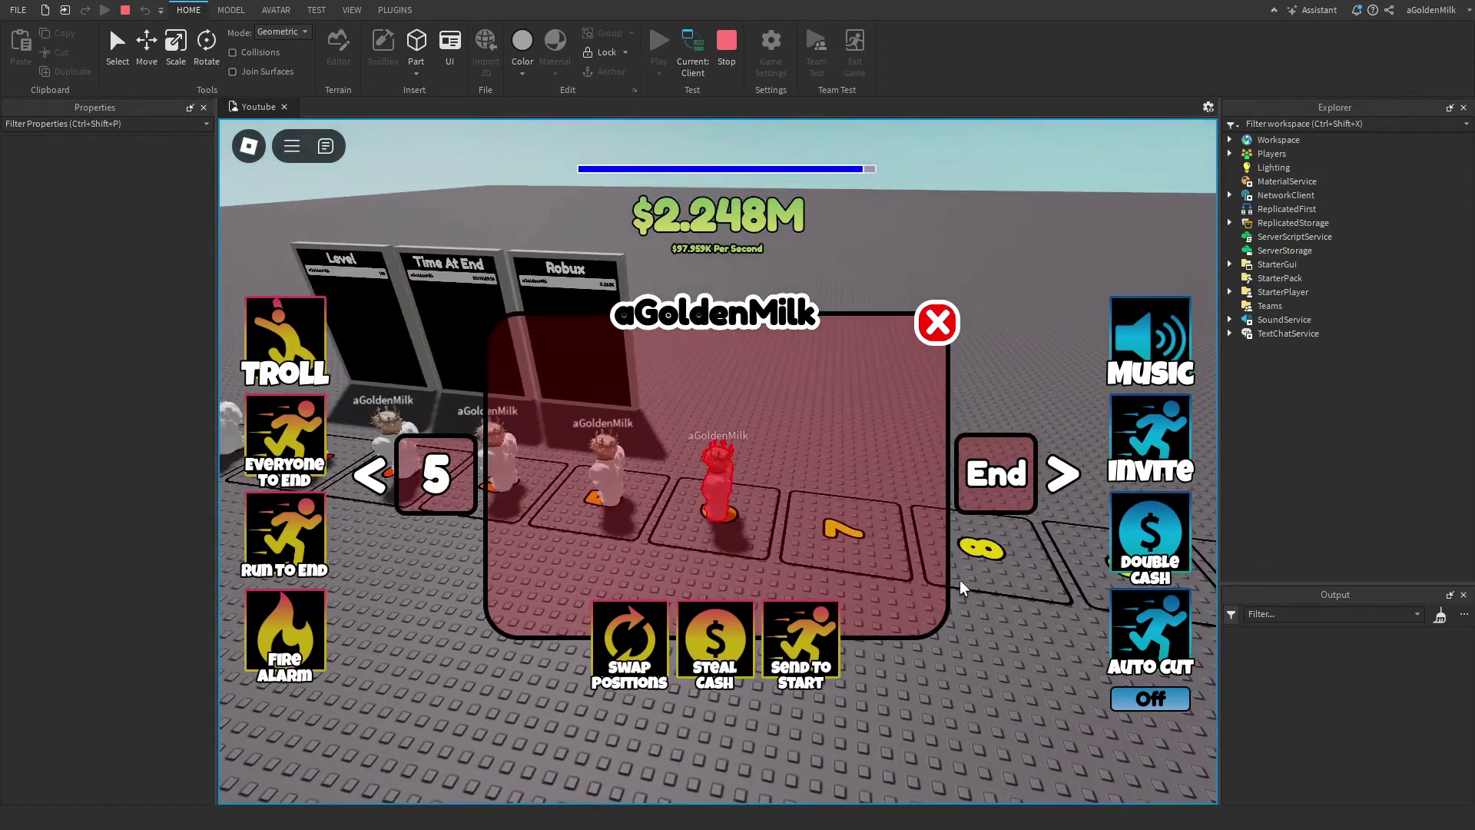
pyautogui.click(936, 324)
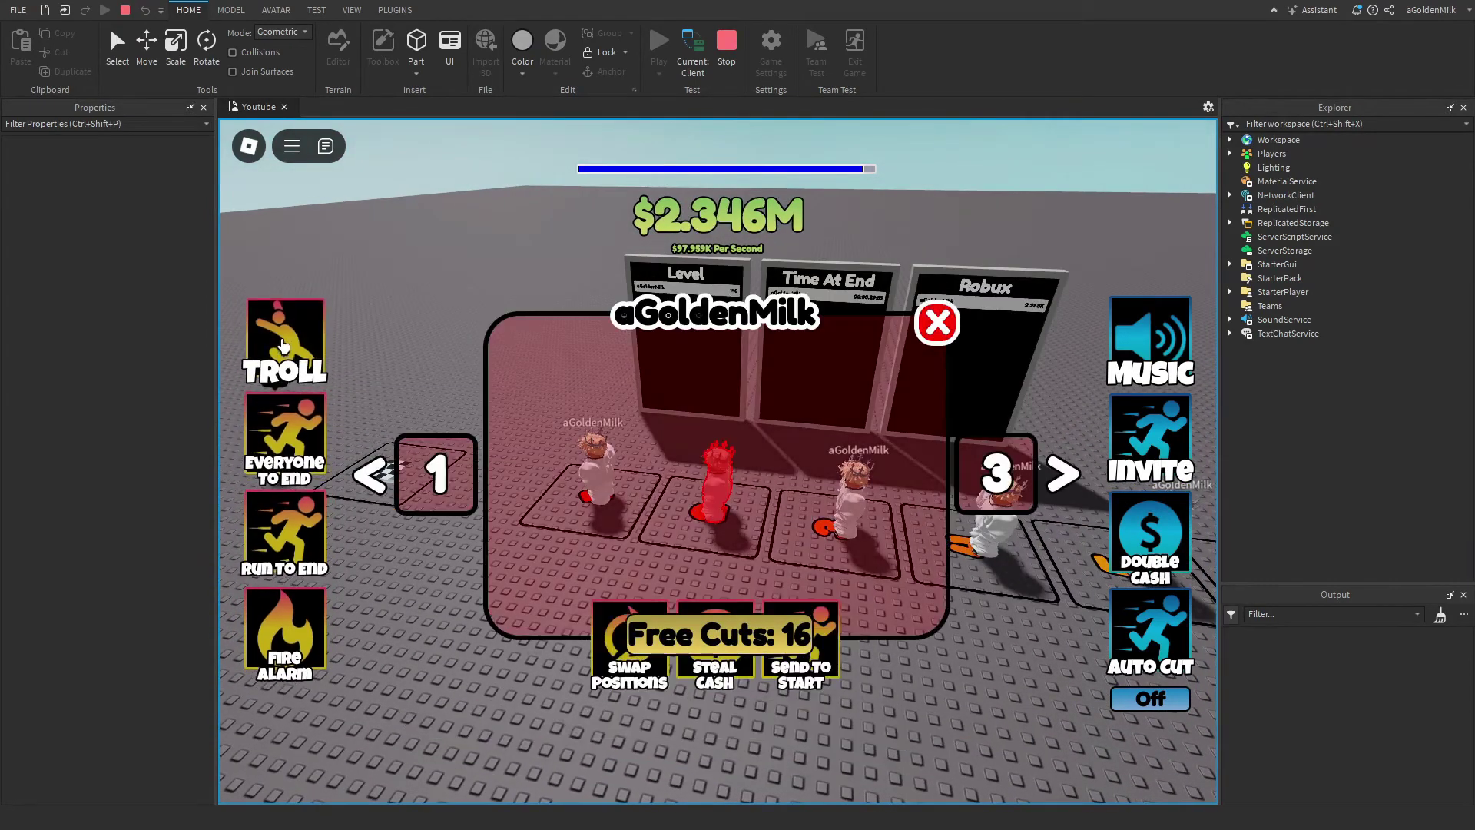
pyautogui.click(935, 323)
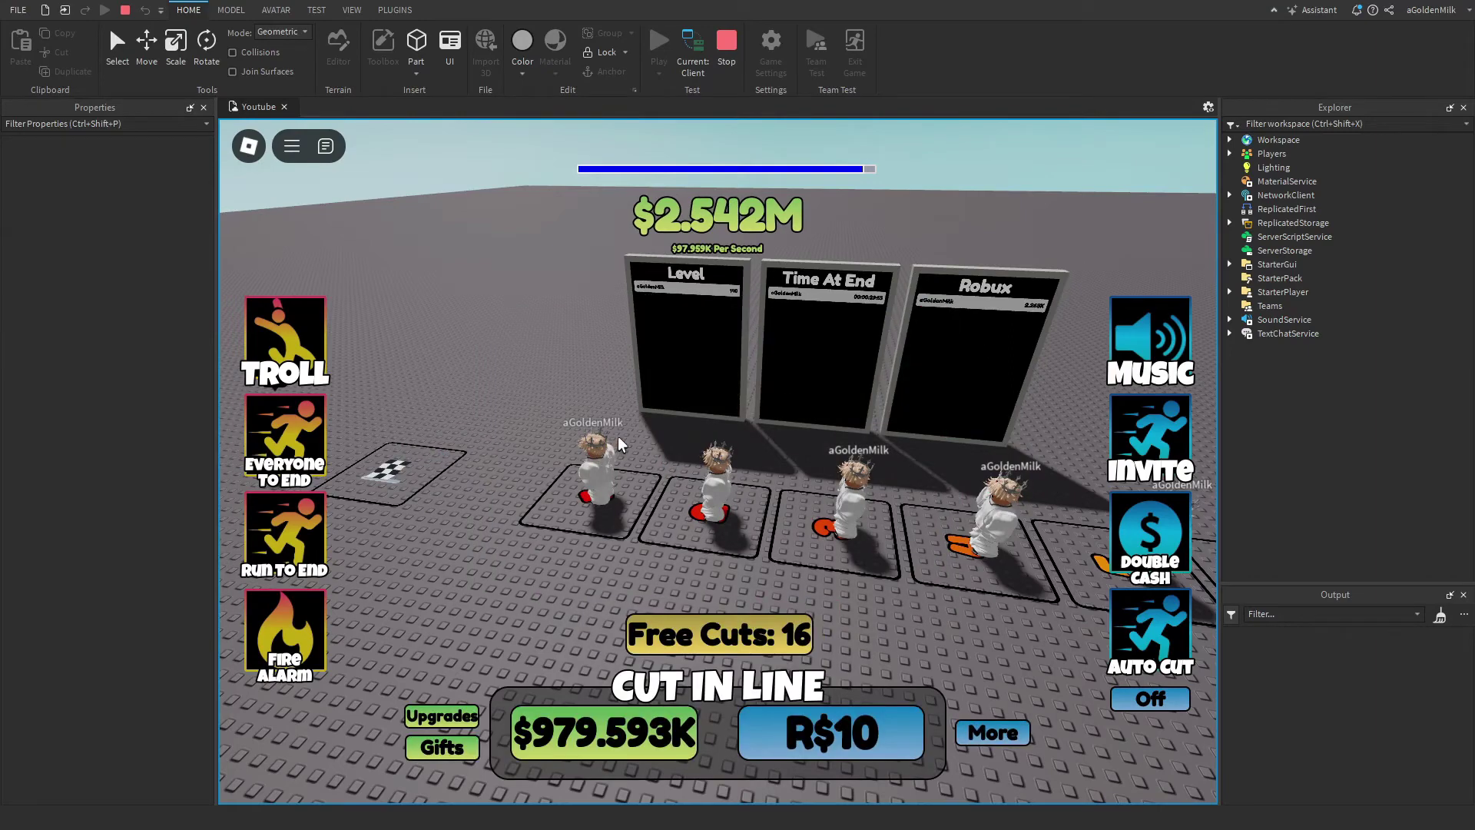
# Steal cash from the bot in position 3 with a Troll test purchase, and switch the Troll target to position 2.
pyautogui.scroll(-3, 596, 496)
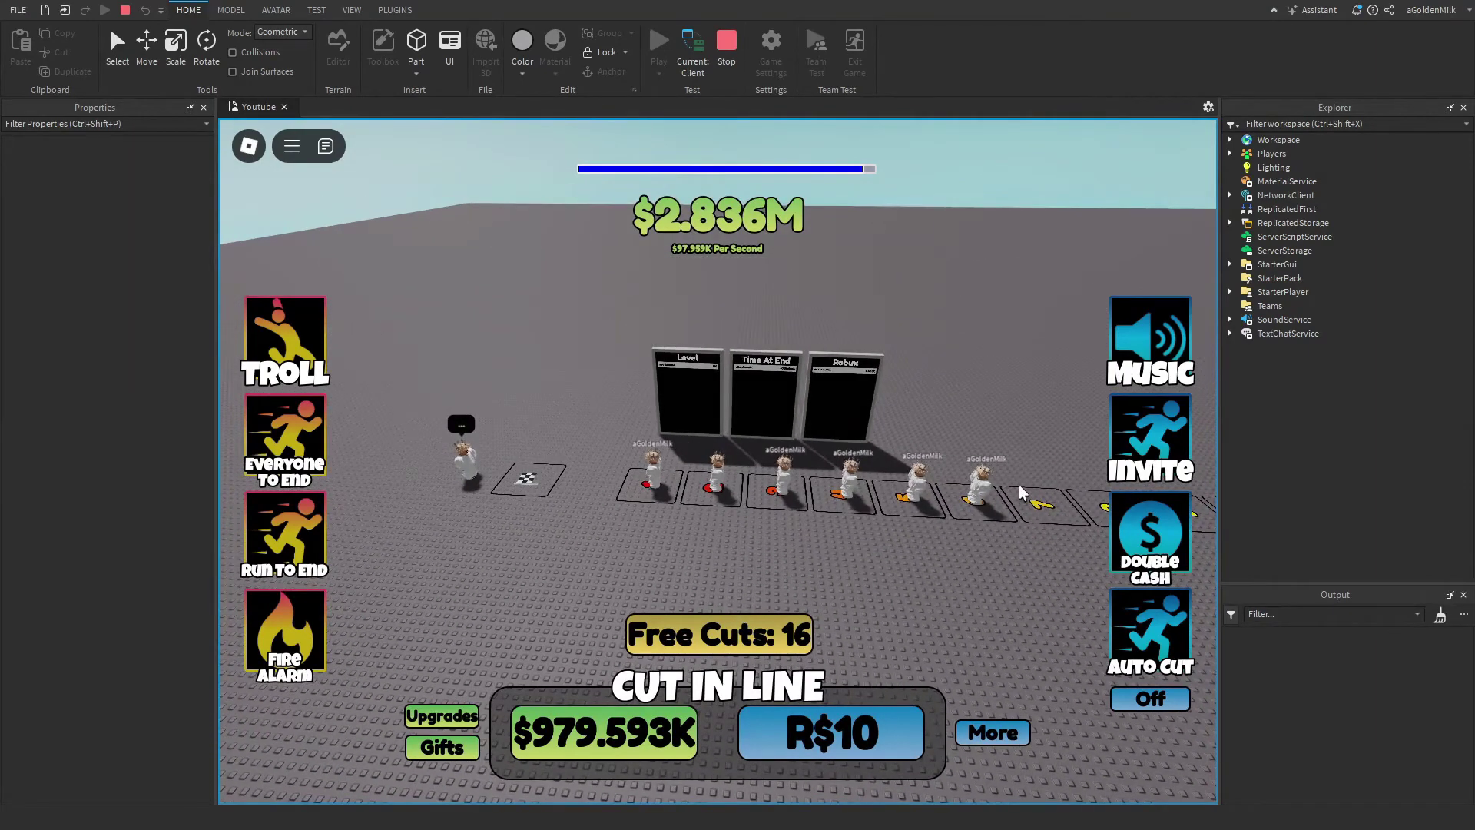
pyautogui.scroll(3, 862, 544)
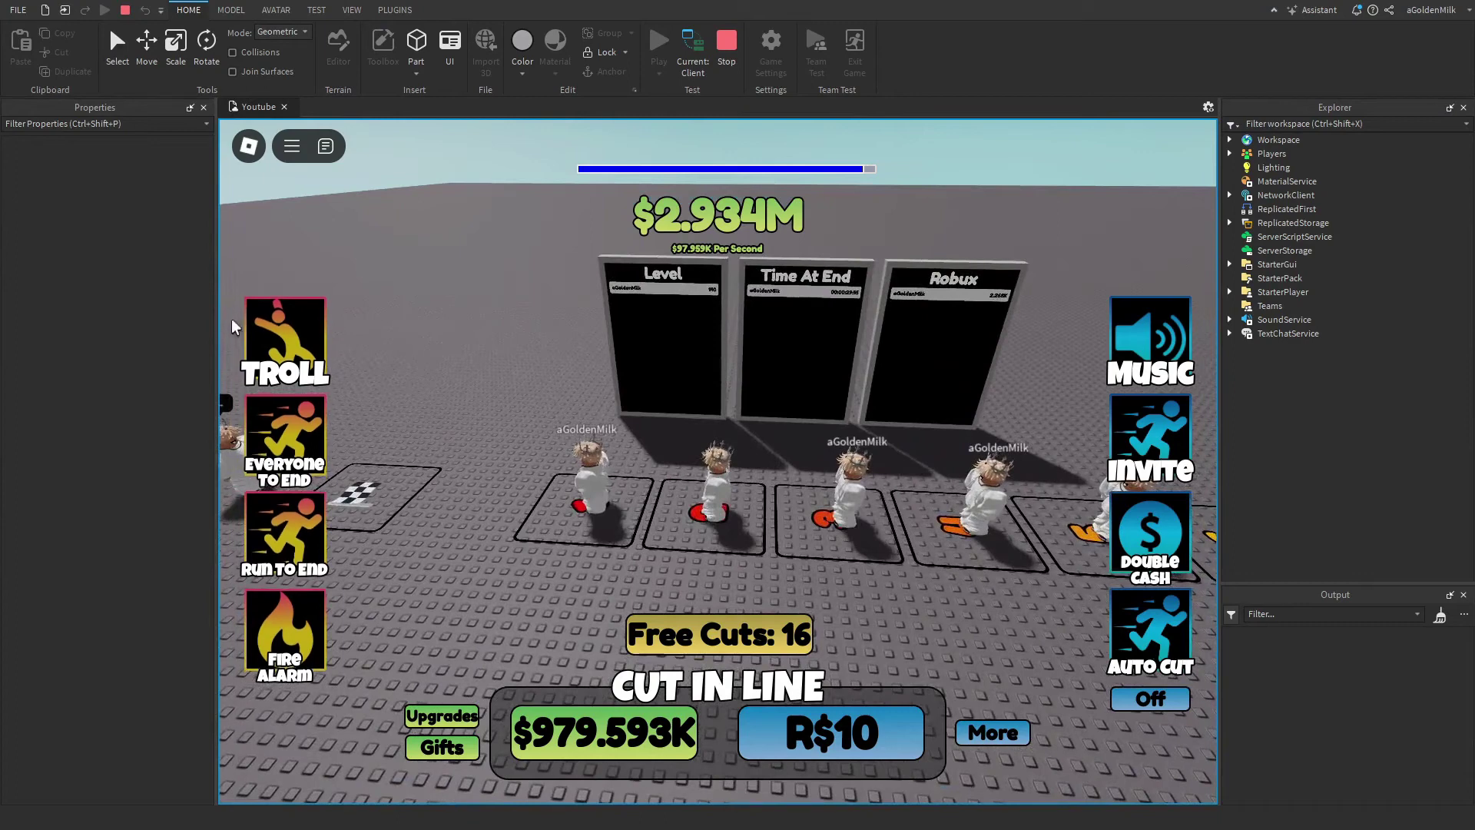
pyautogui.click(281, 338)
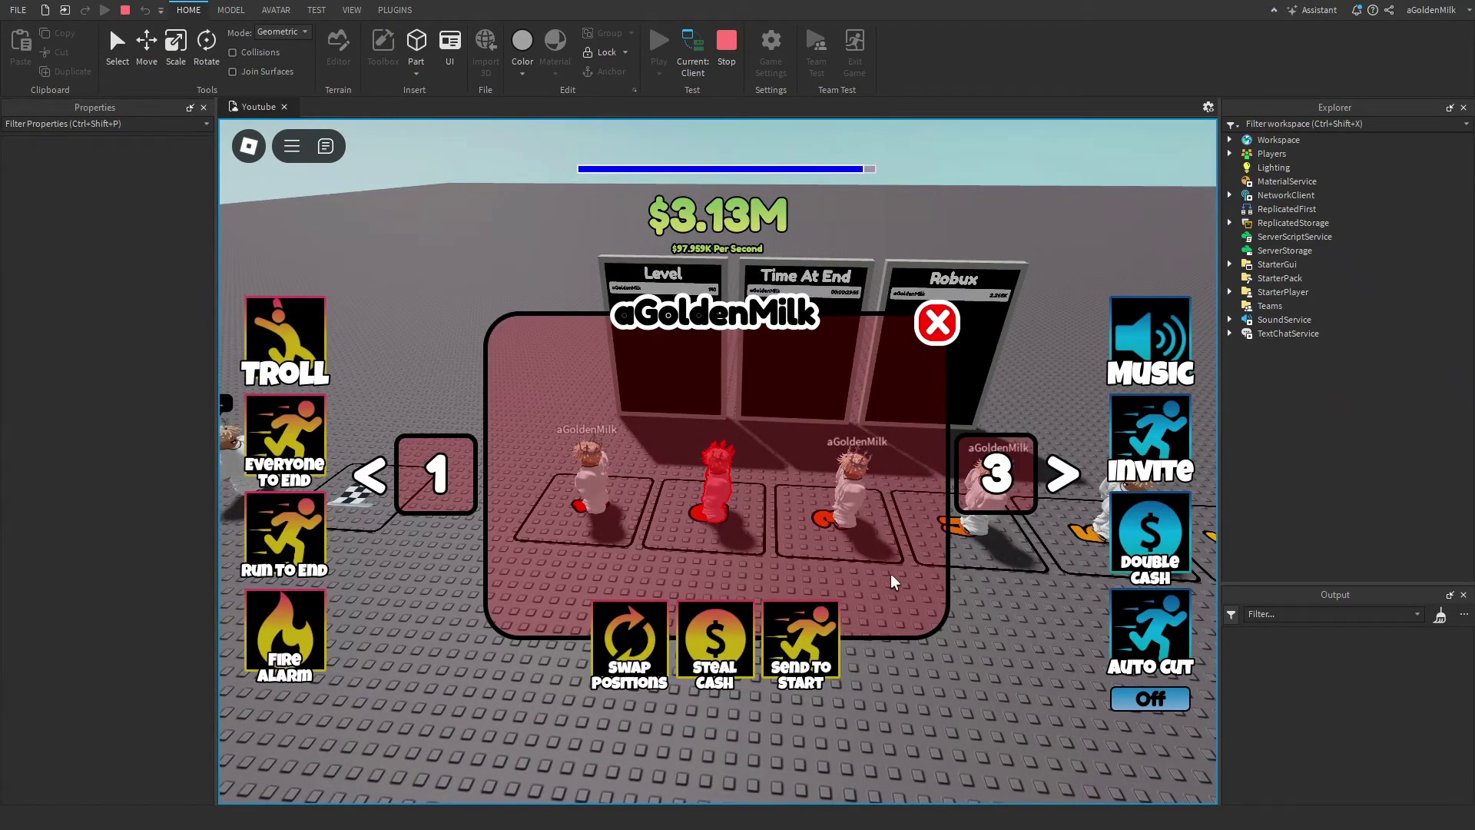
pyautogui.click(708, 637)
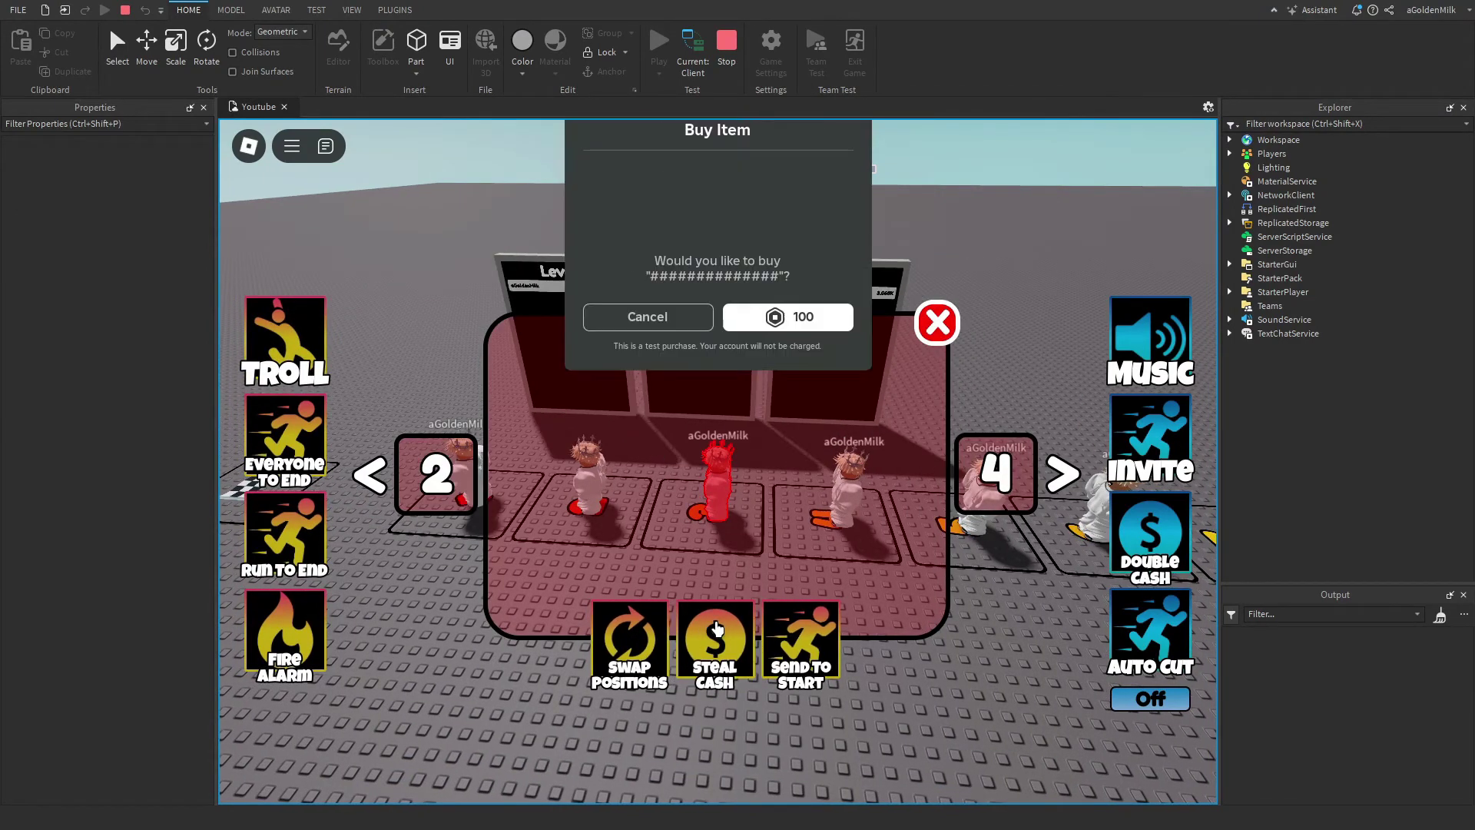
pyautogui.click(774, 536)
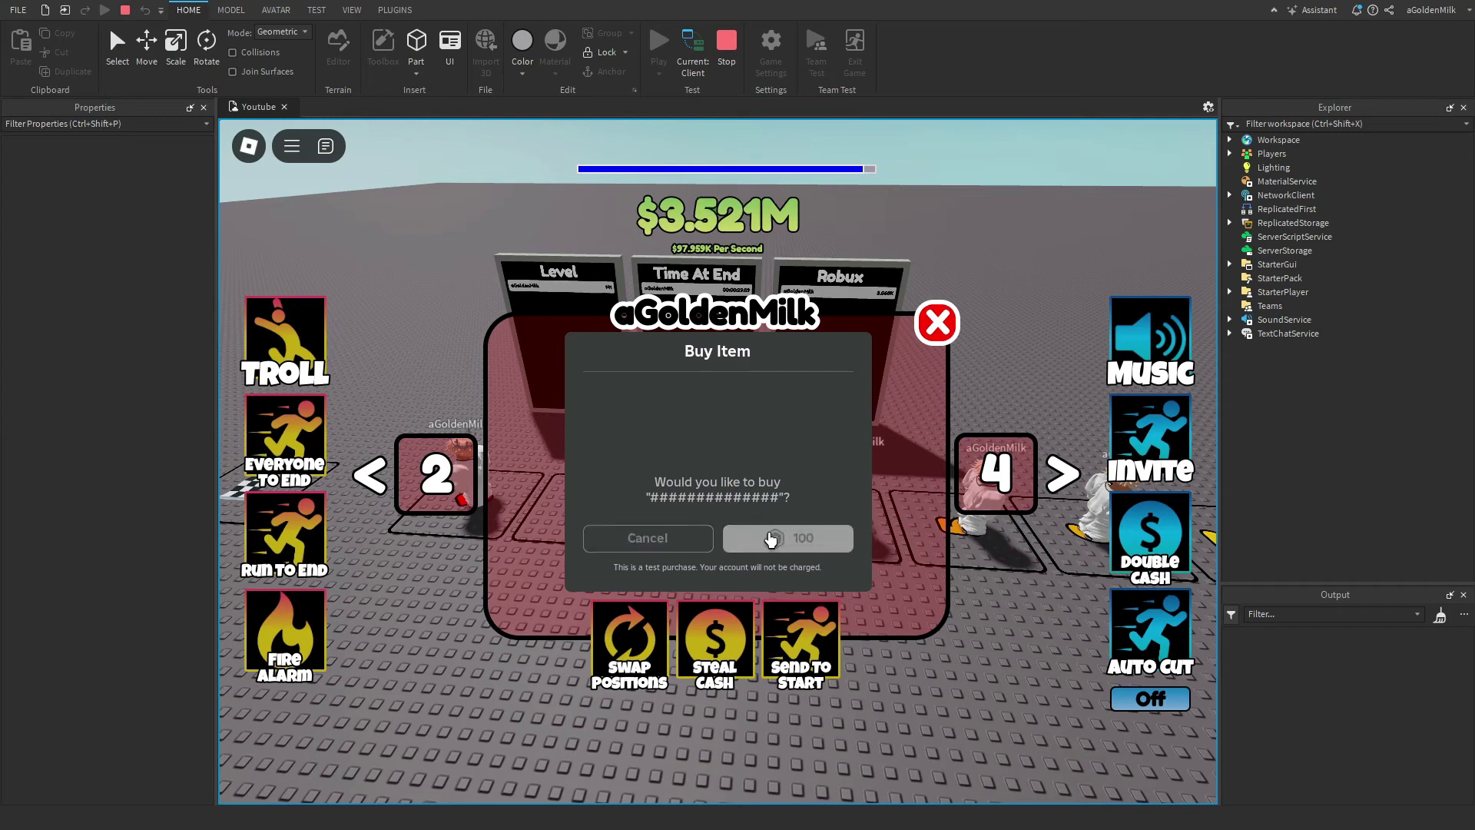
pyautogui.click(733, 510)
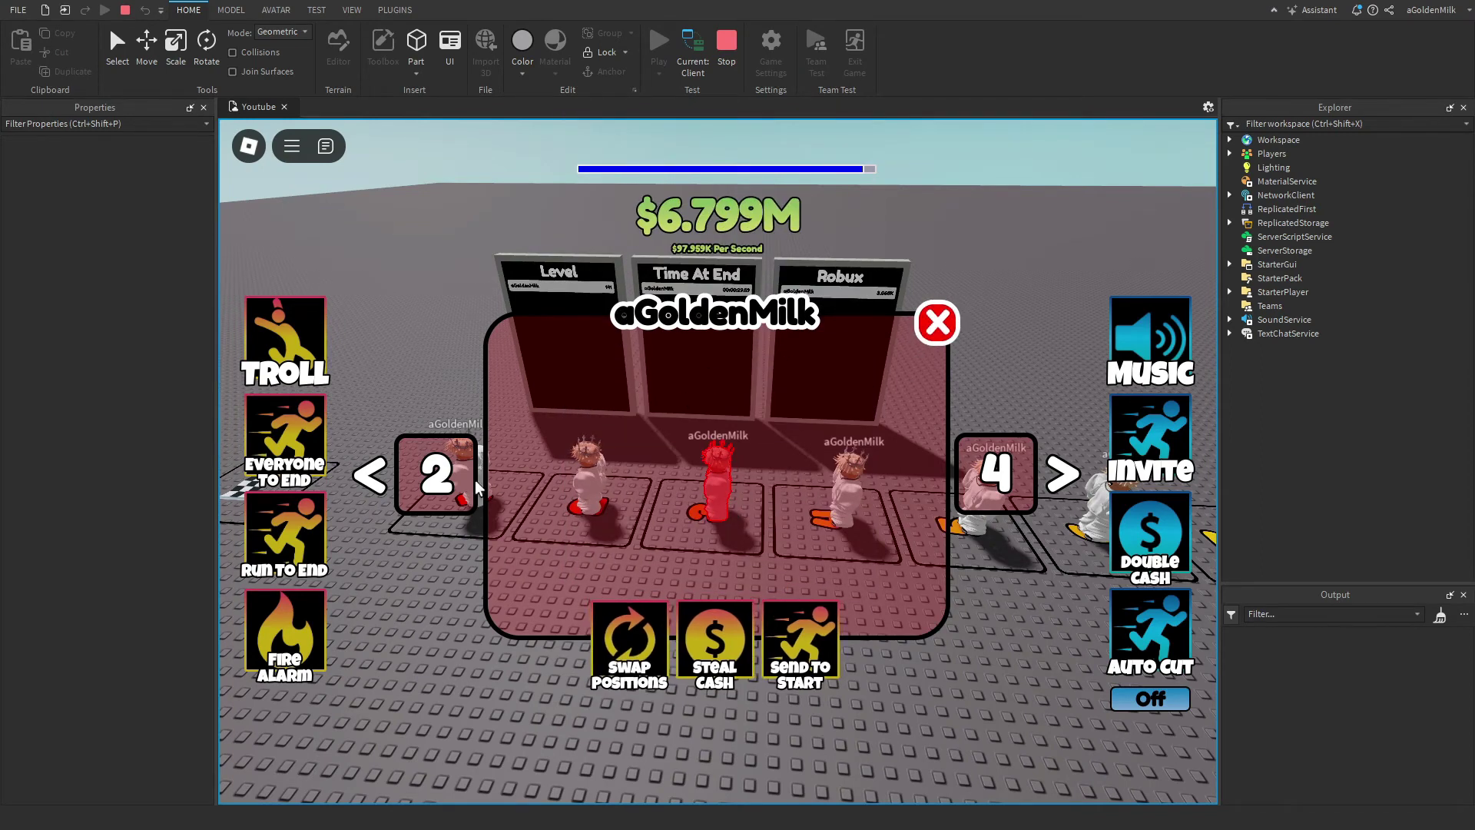
pyautogui.click(447, 497)
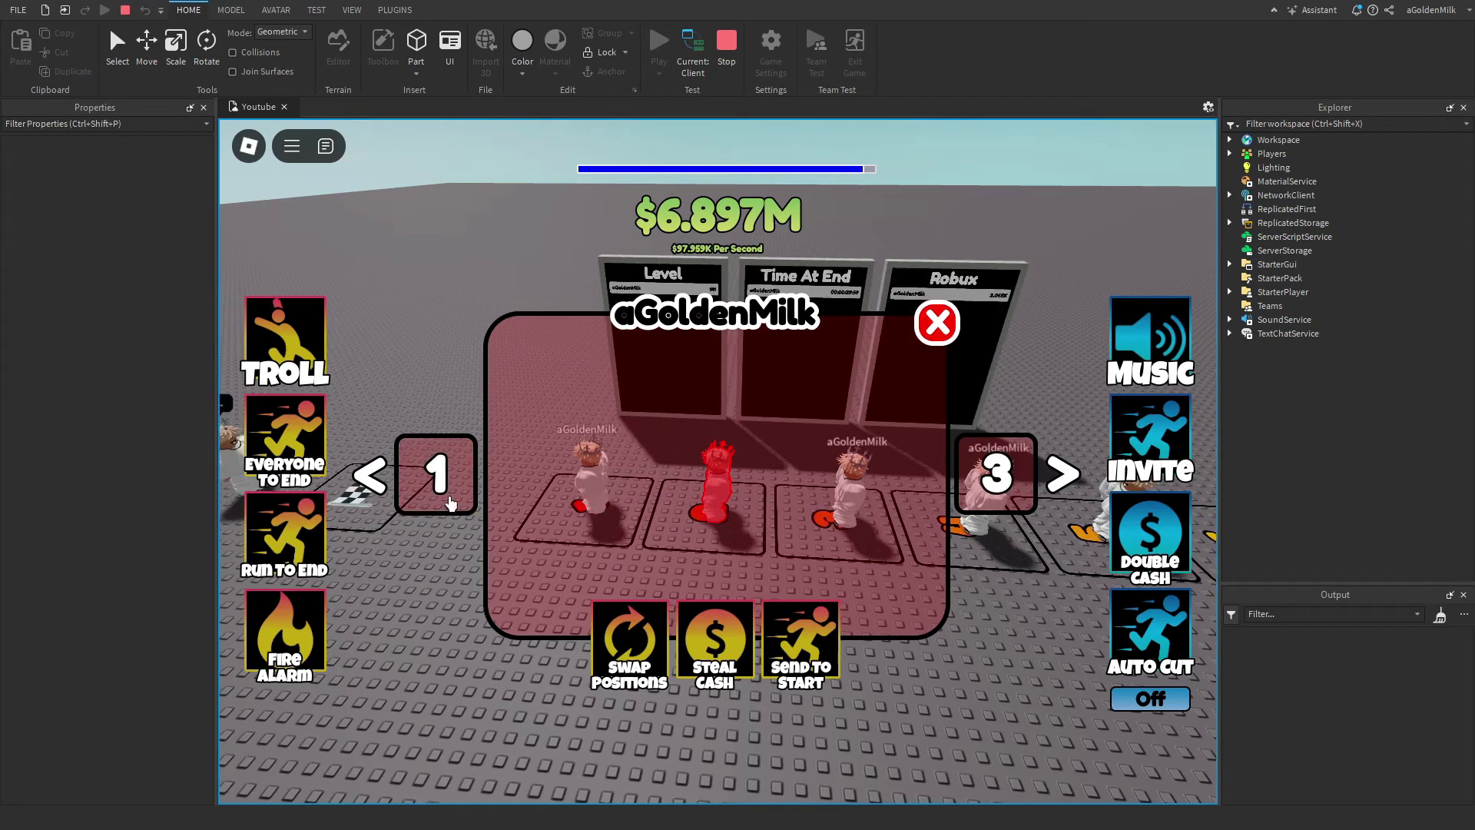
# Target the bot in position 6, swap positions with it through a Troll test purchase, and close the Troll view.
pyautogui.click(995, 474)
pyautogui.click(632, 676)
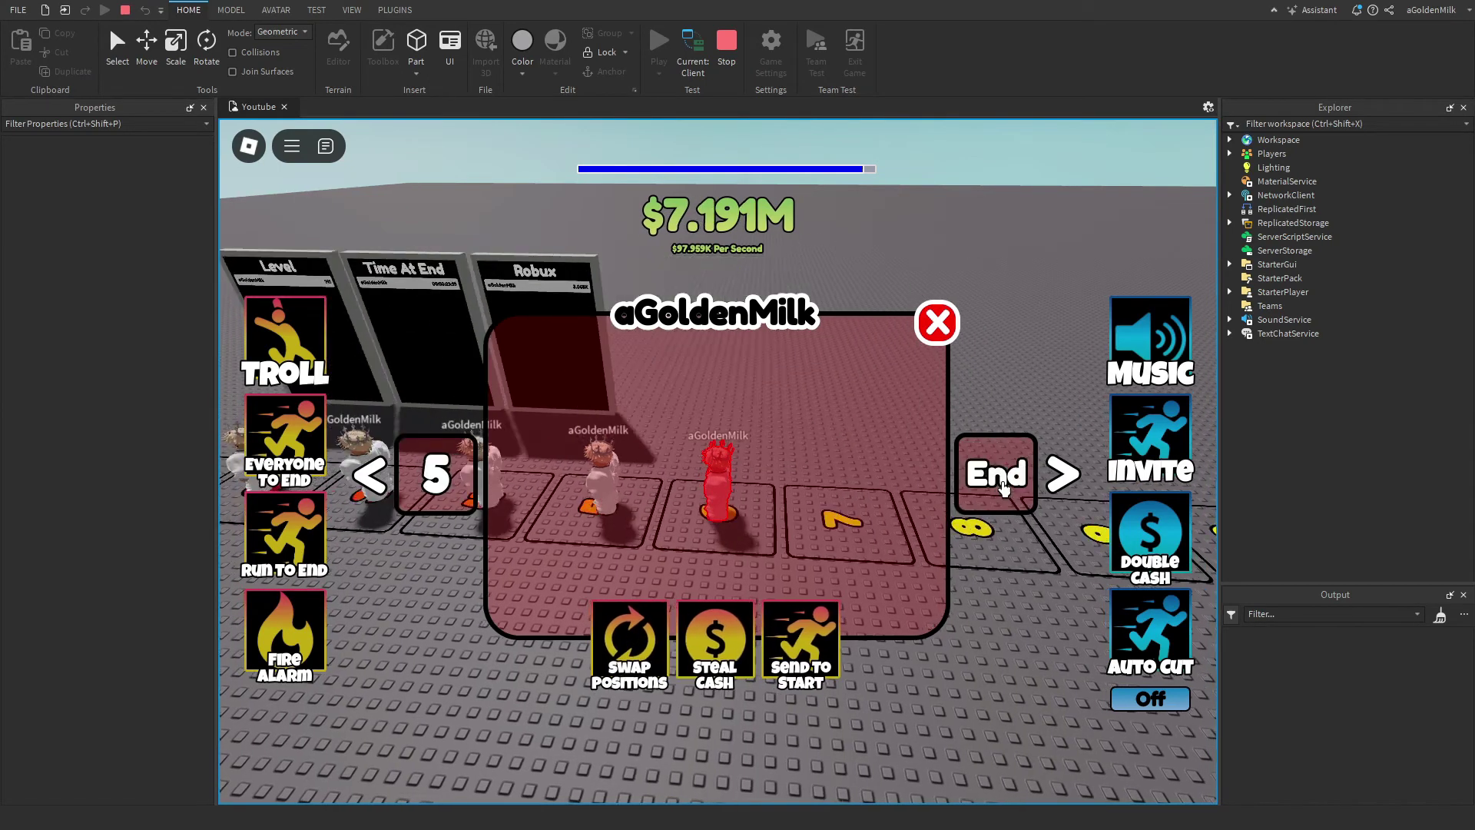
pyautogui.click(791, 530)
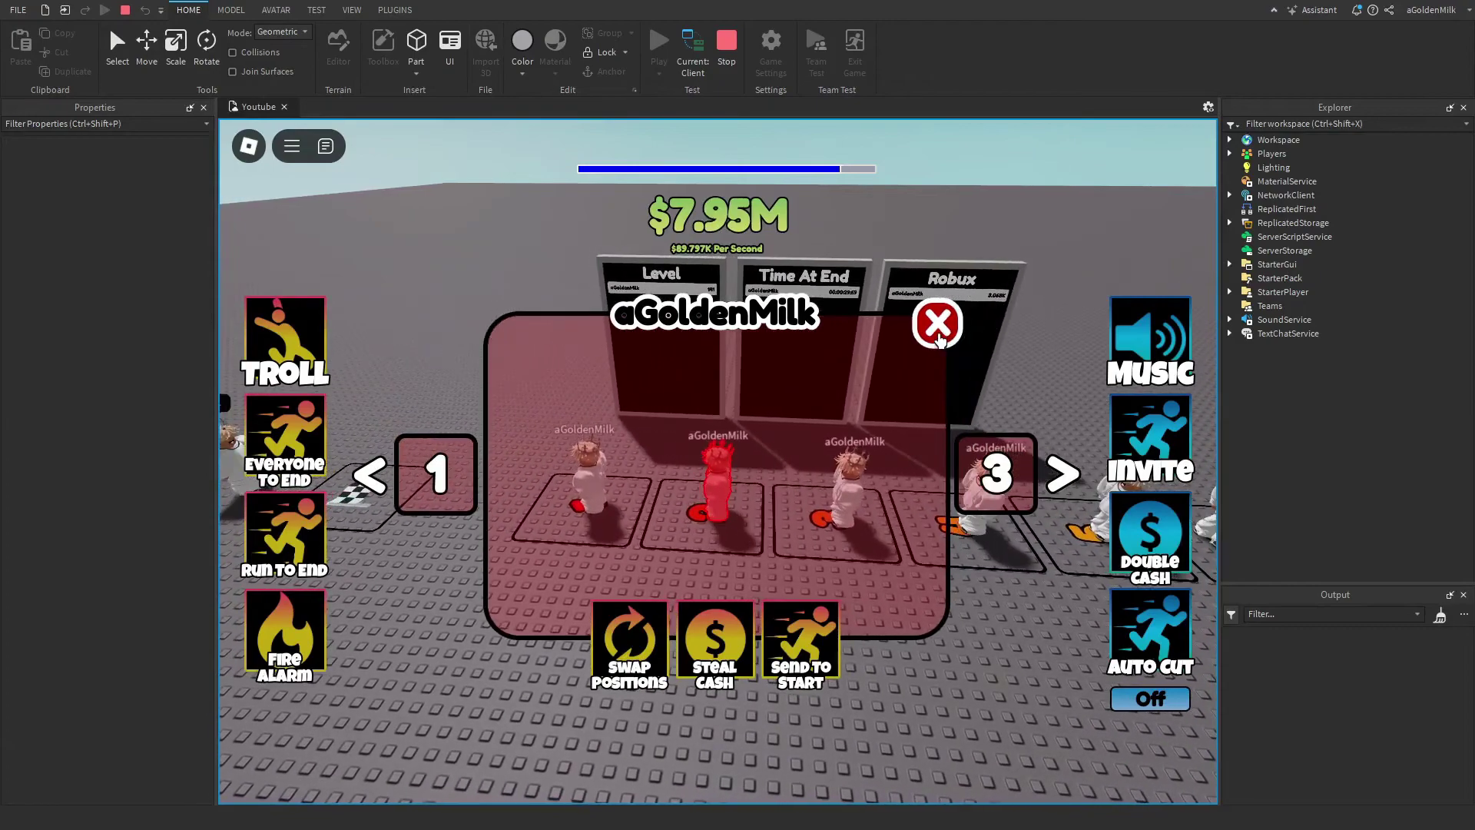
pyautogui.click(934, 326)
# Expand the line actions, skip ahead with a Cut In Line x5 test purchase, and inspect the line of bots.
pyautogui.moveTo(819, 464); pyautogui.dragTo(767, 542, button='right')
pyautogui.scroll(-1, 767, 542)
pyautogui.click(993, 733)
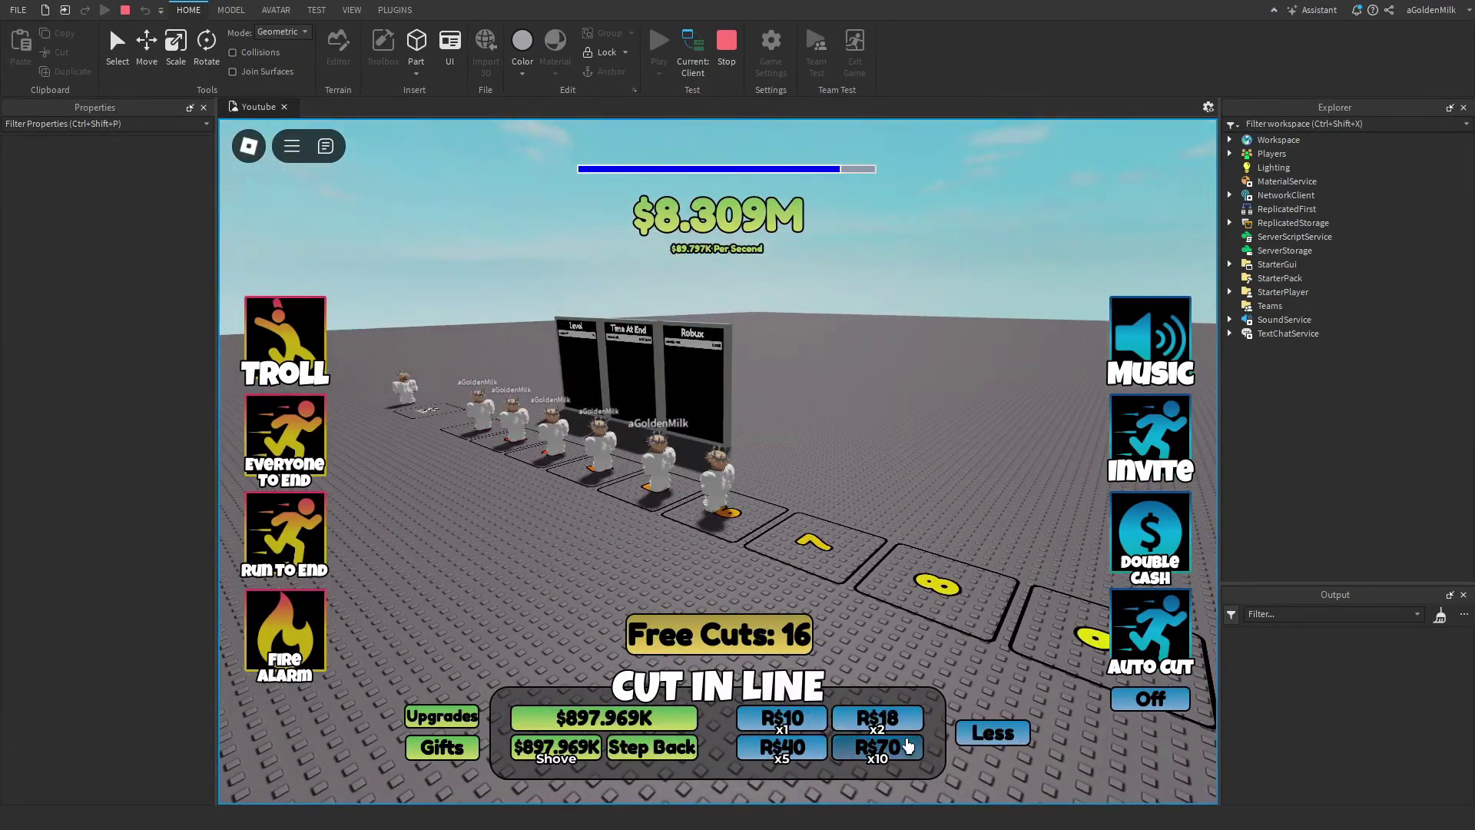
pyautogui.click(782, 747)
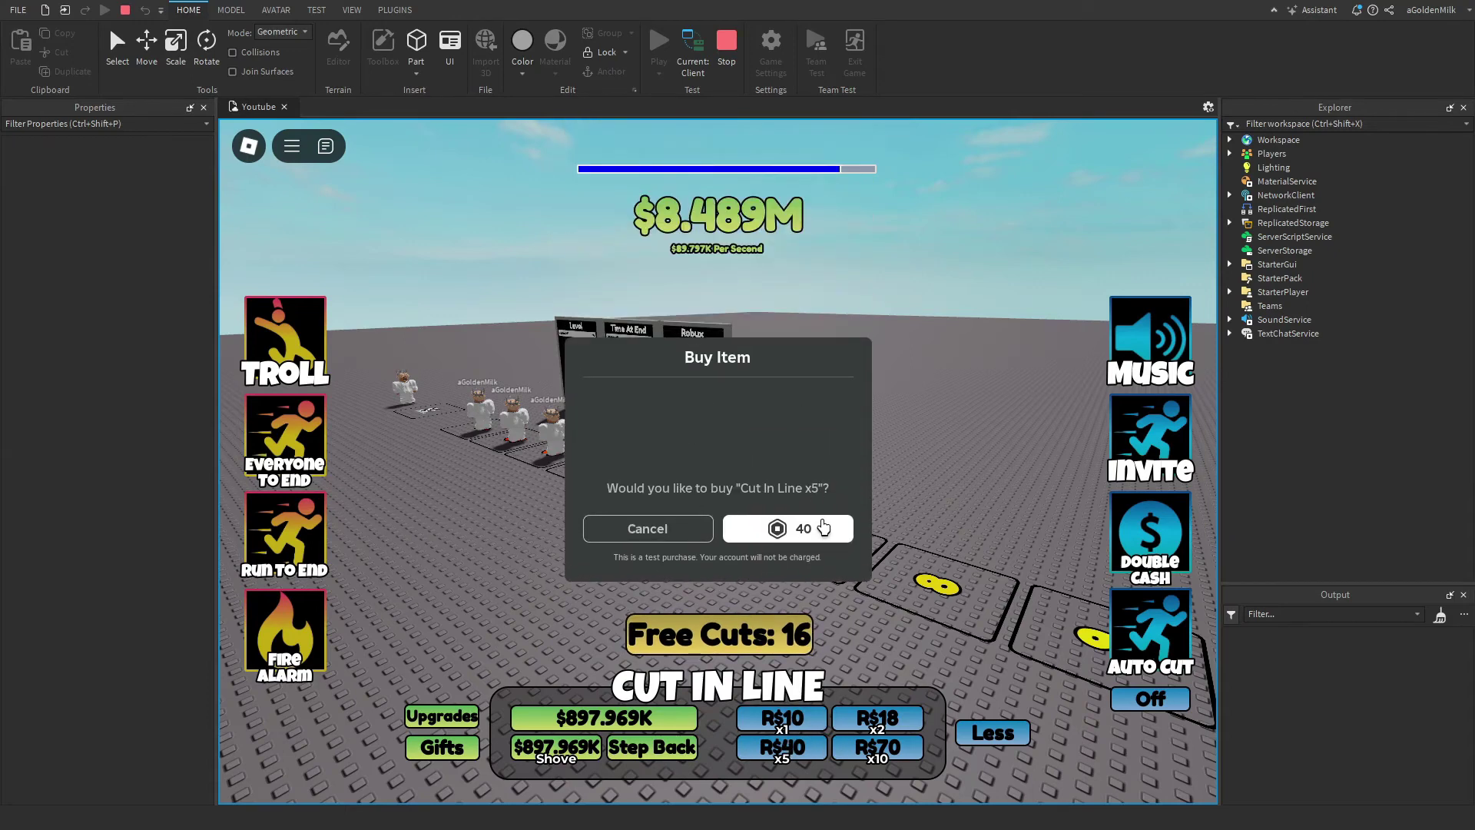
pyautogui.click(785, 538)
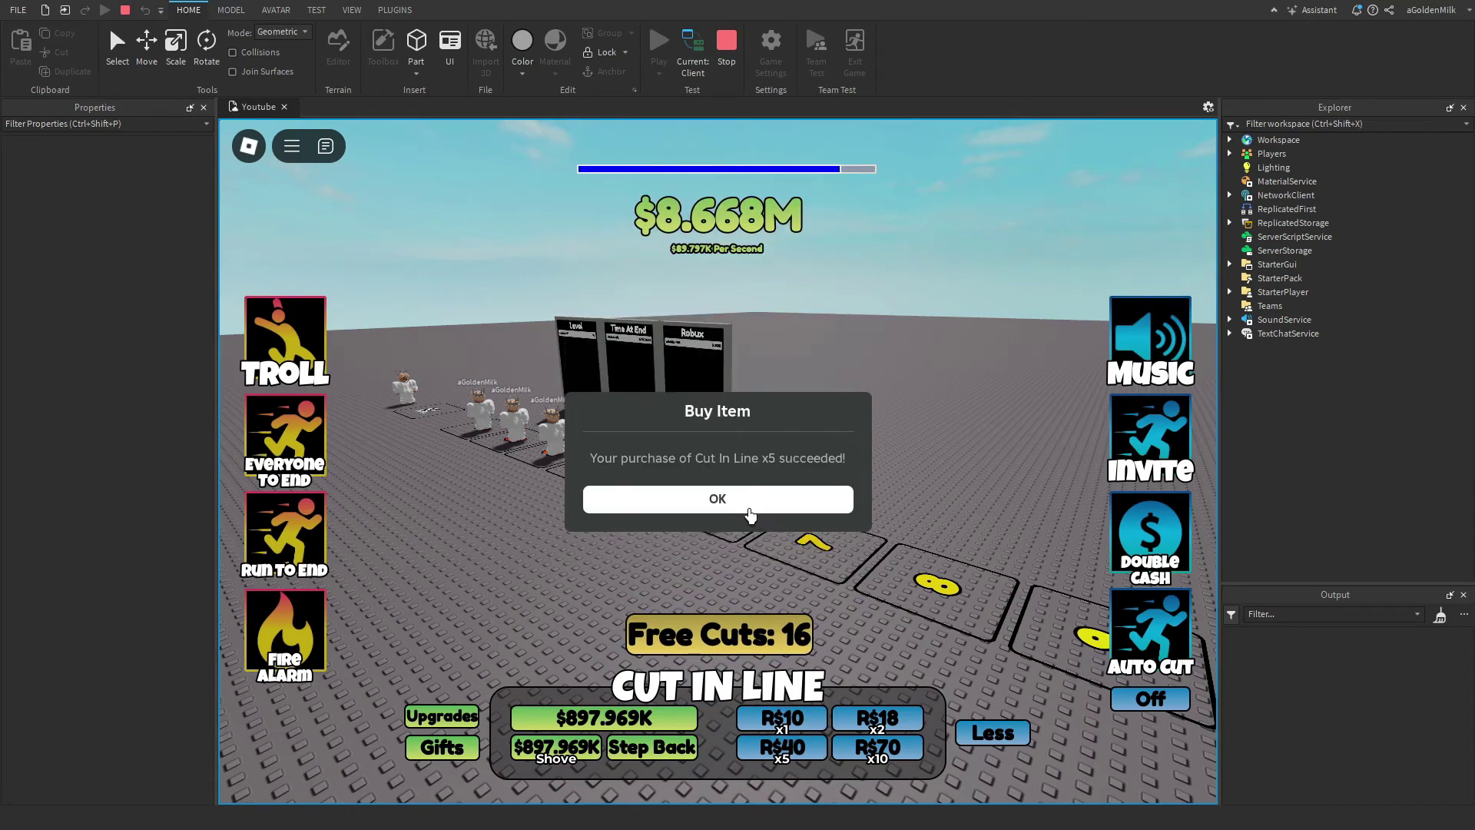
pyautogui.click(746, 508)
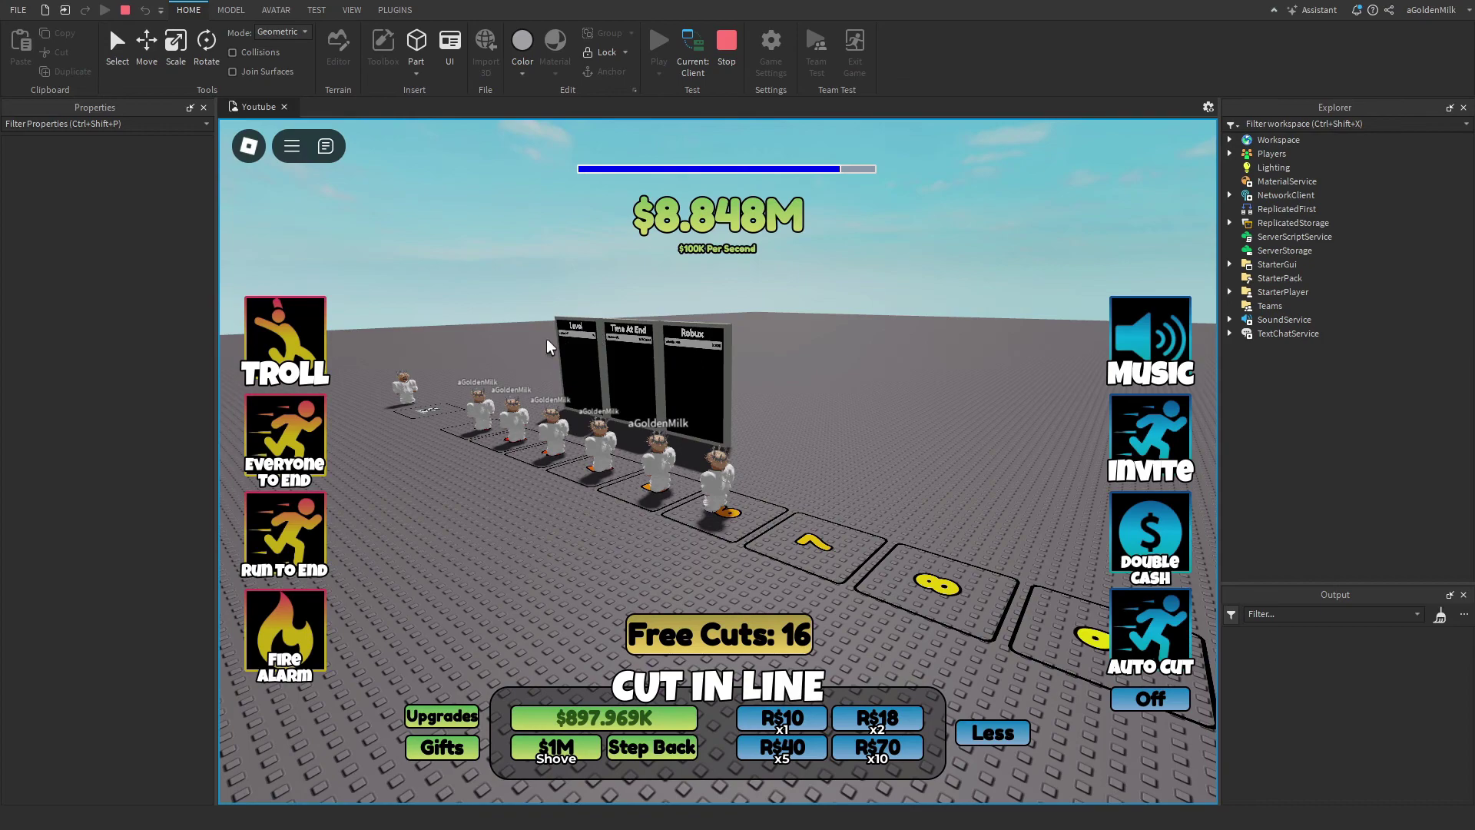
pyautogui.moveTo(650, 467); pyautogui.dragTo(672, 472, button='right')
pyautogui.press('Escape')
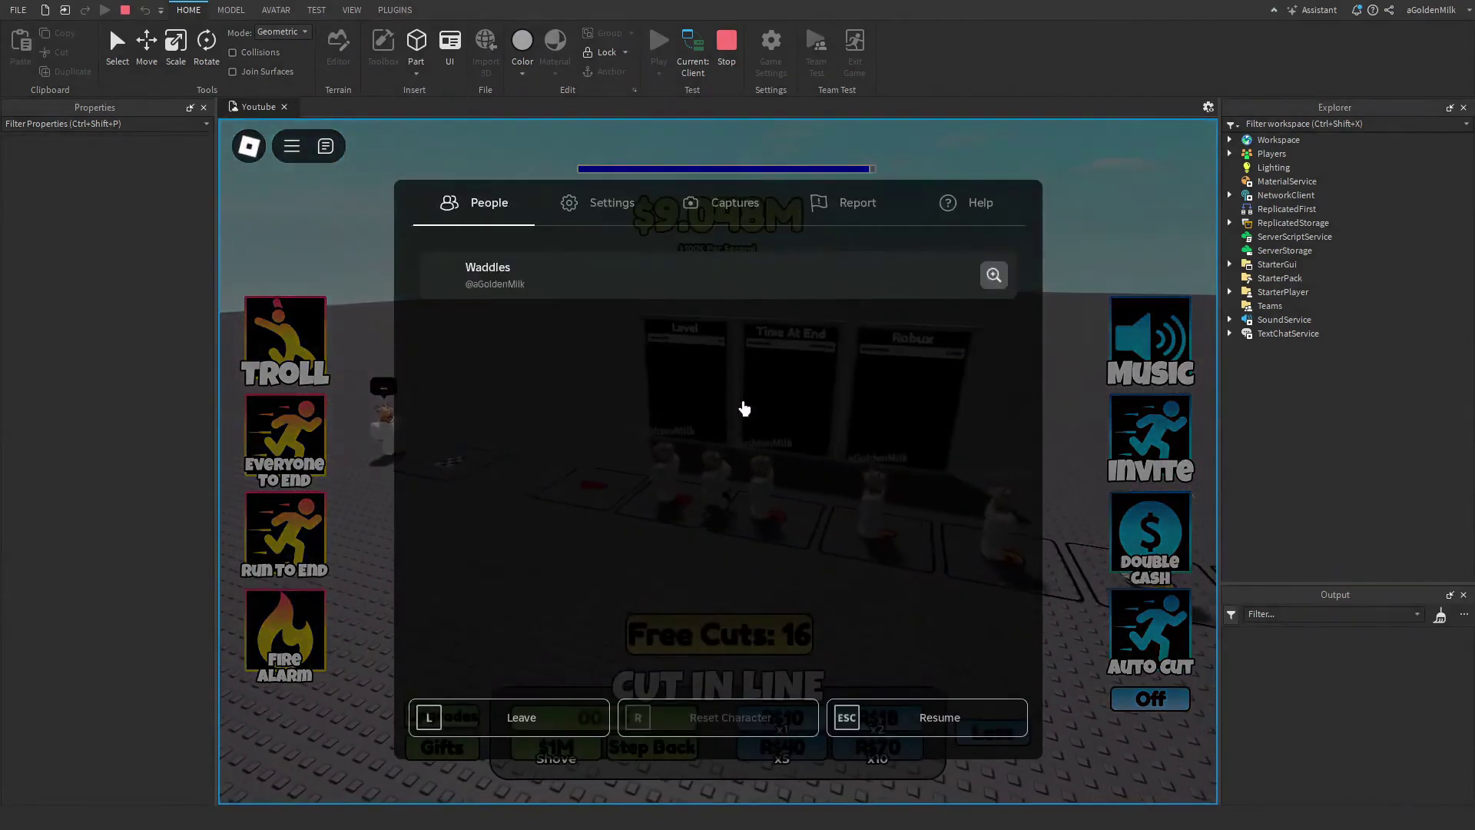
pyautogui.press('Escape')
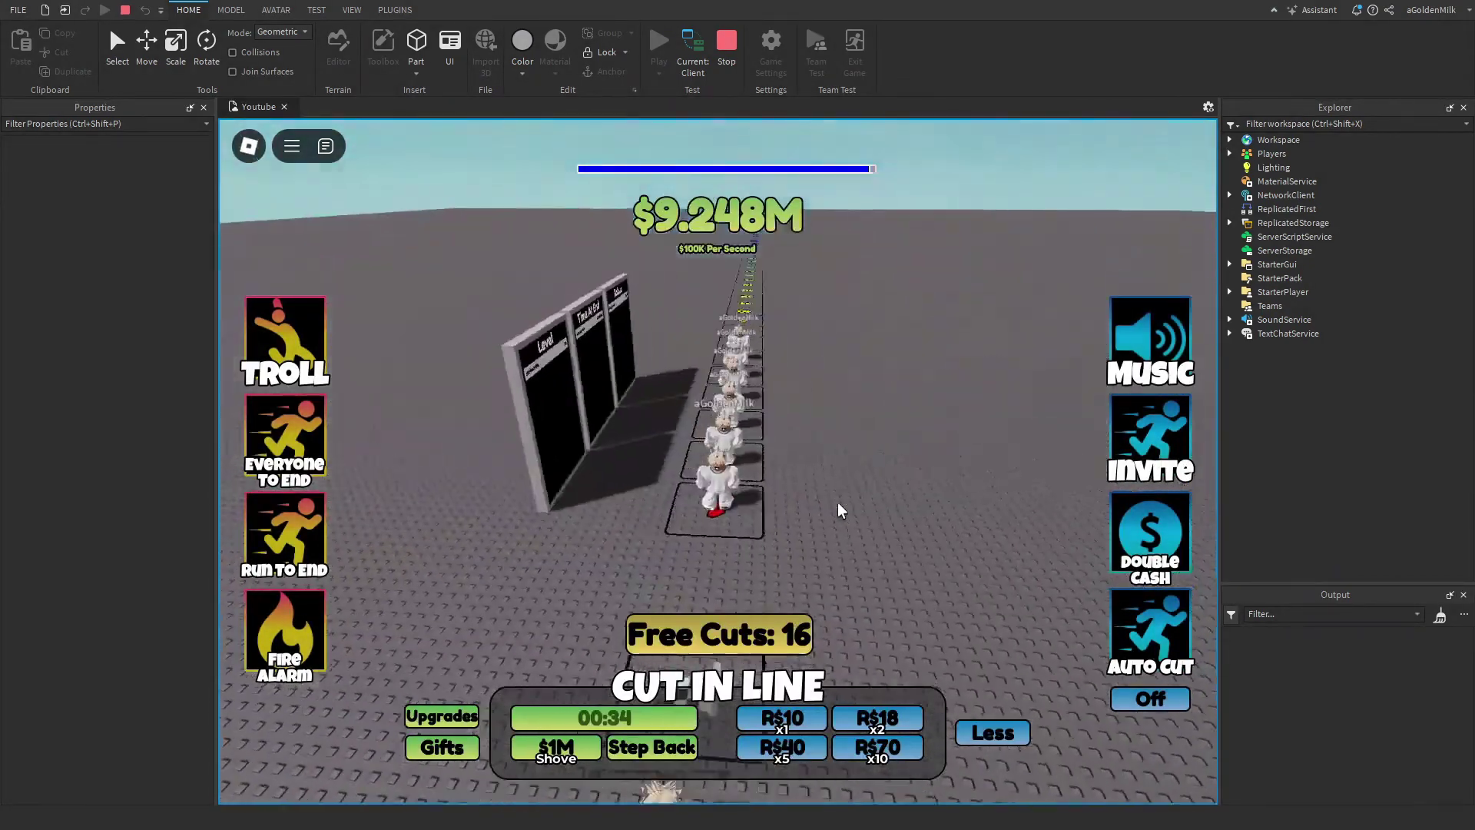